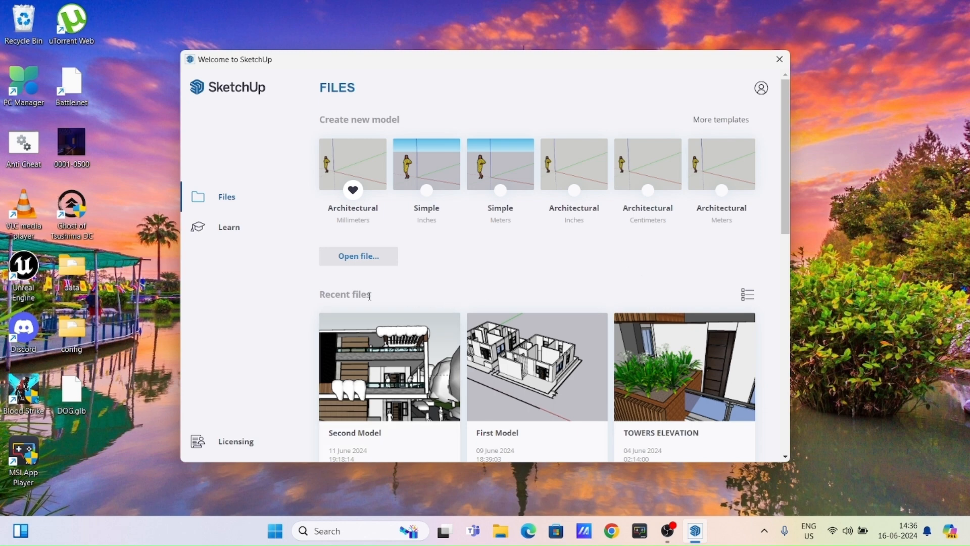
# - Create a new model from the Architectural Millimeters template and dismiss the Enscape welcome window
pyautogui.scroll(-3, 521, 331)
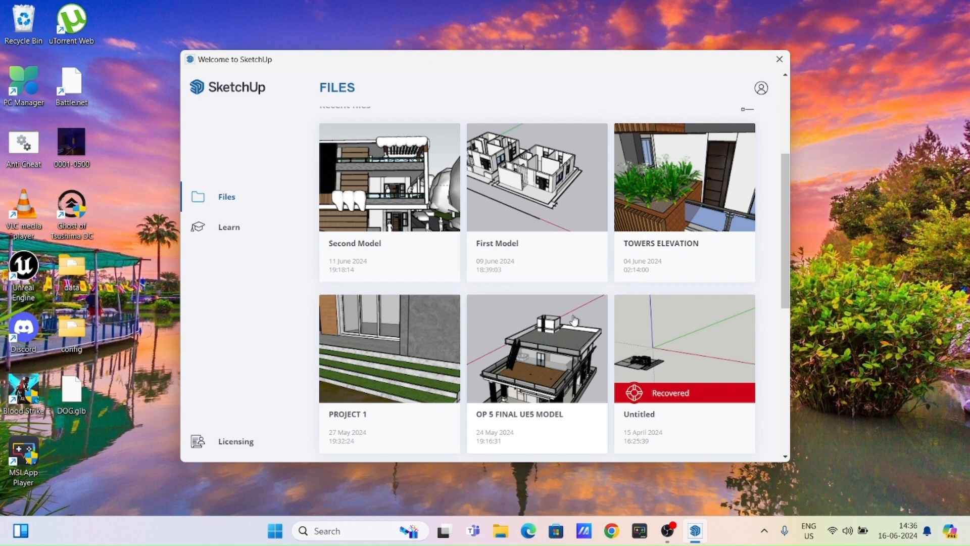
pyautogui.scroll(3, 581, 313)
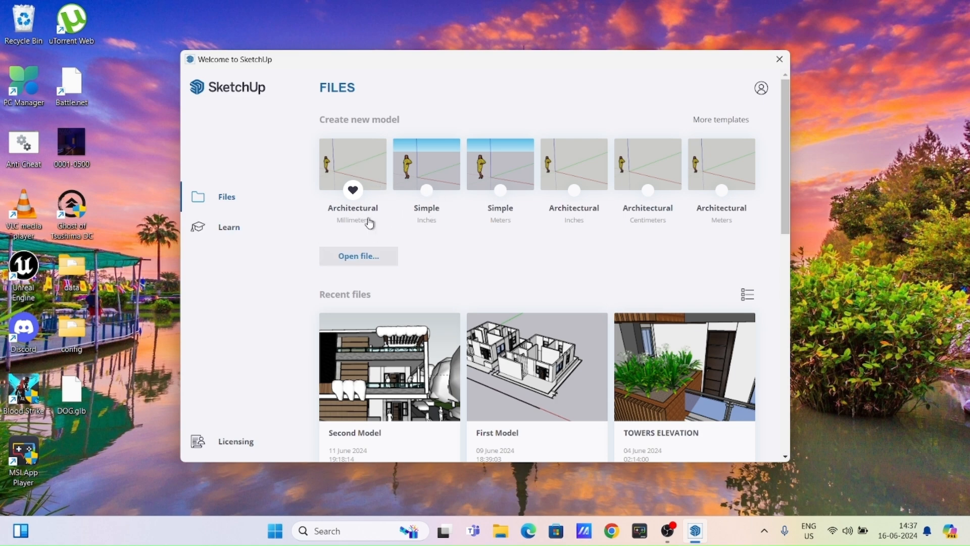
pyautogui.click(372, 167)
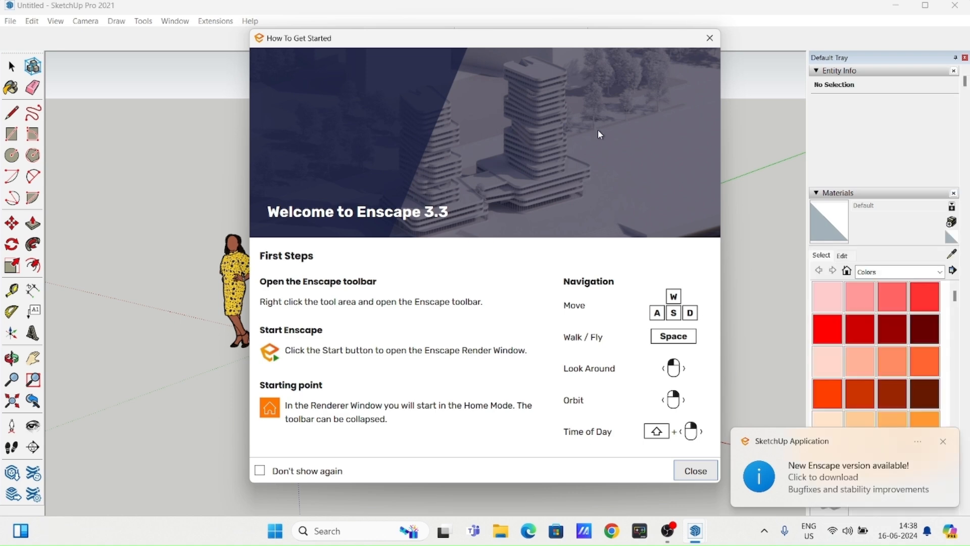
pyautogui.click(710, 44)
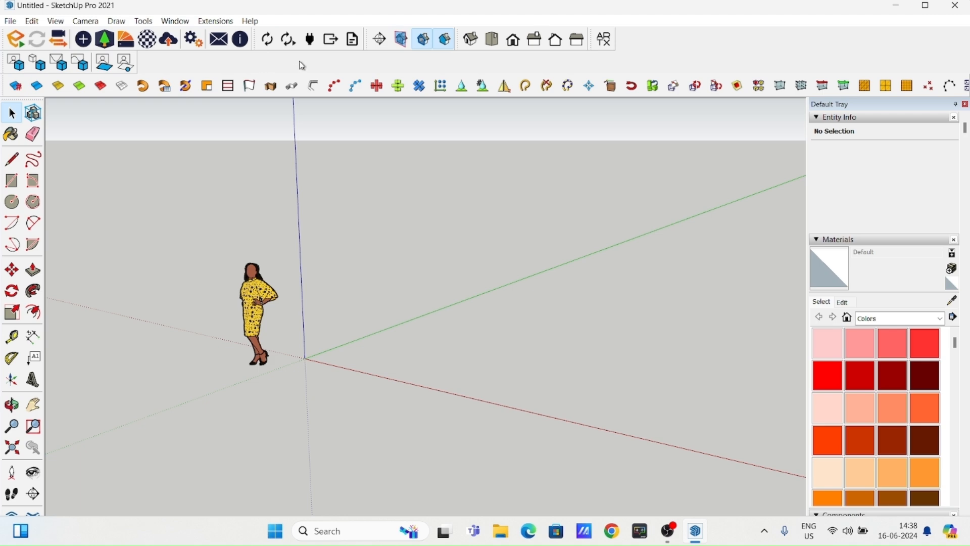
# - Examine the model axes and the scale figure from different angles and distances
pyautogui.scroll(-2, 280, 299)
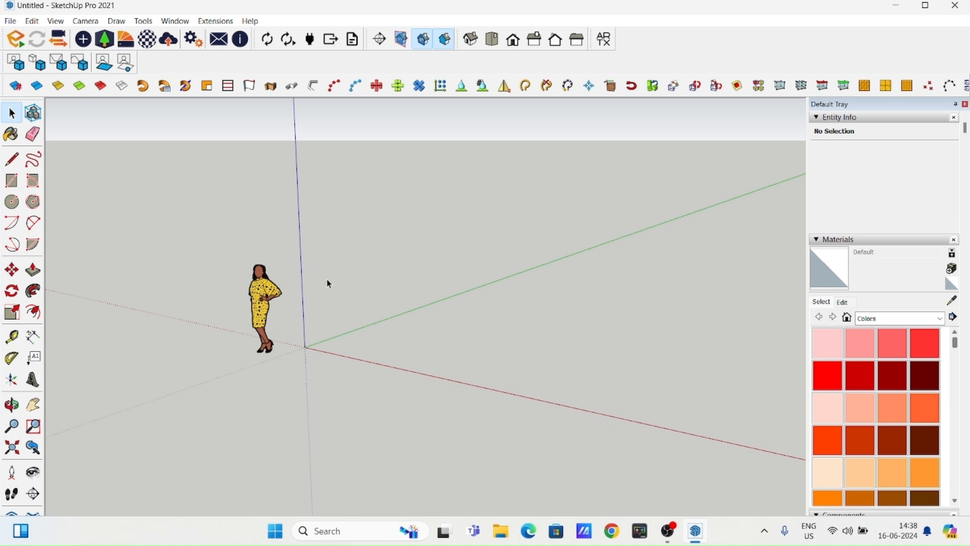
pyautogui.scroll(-2, 327, 281)
pyautogui.scroll(3, 327, 282)
pyautogui.scroll(-3, 328, 282)
pyautogui.scroll(3, 330, 279)
pyautogui.scroll(-1, 332, 273)
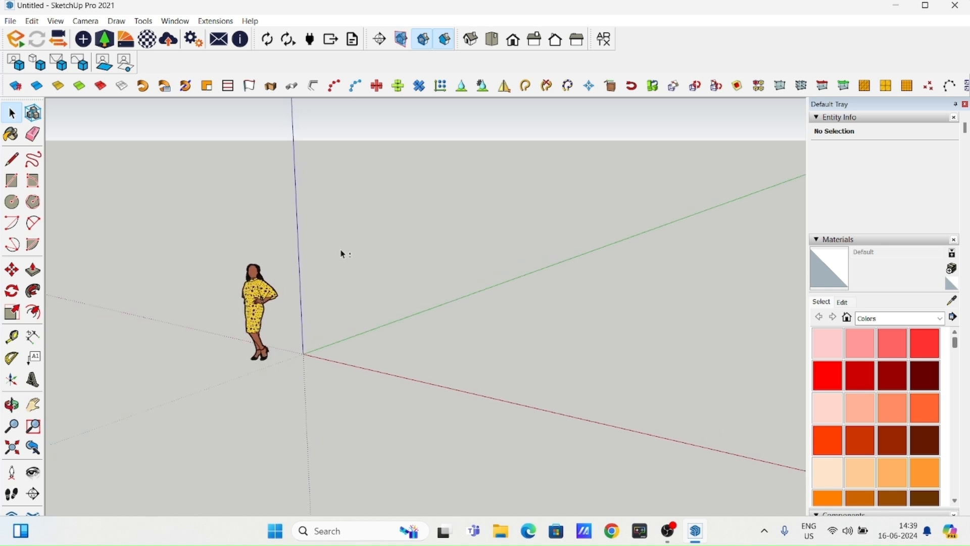
pyautogui.press('h')
pyautogui.moveTo(346, 232); pyautogui.dragTo(318, 262)
pyautogui.press('space')
pyautogui.moveTo(429, 260); pyautogui.dragTo(448, 275)
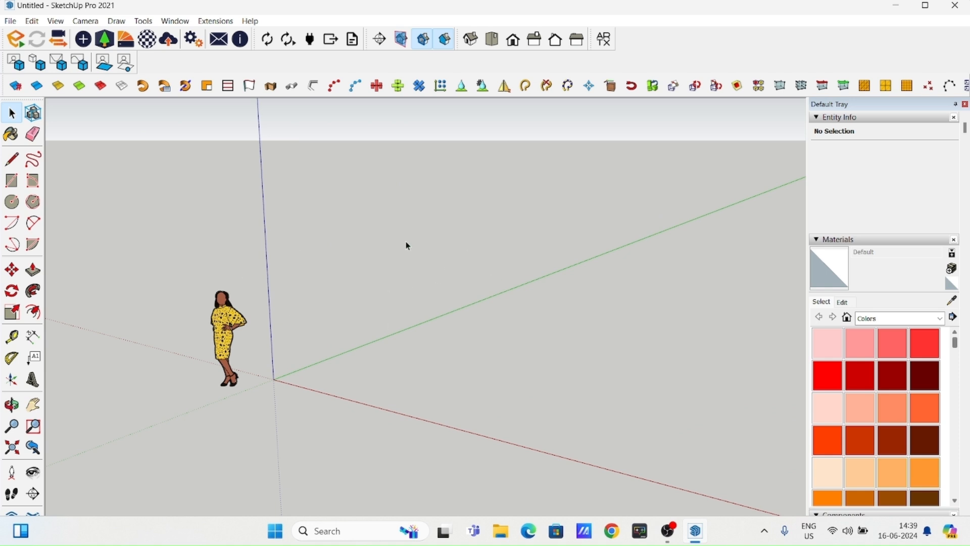
pyautogui.moveTo(362, 300); pyautogui.dragTo(333, 236)
pyautogui.moveTo(378, 247); pyautogui.dragTo(318, 258, button='middle')
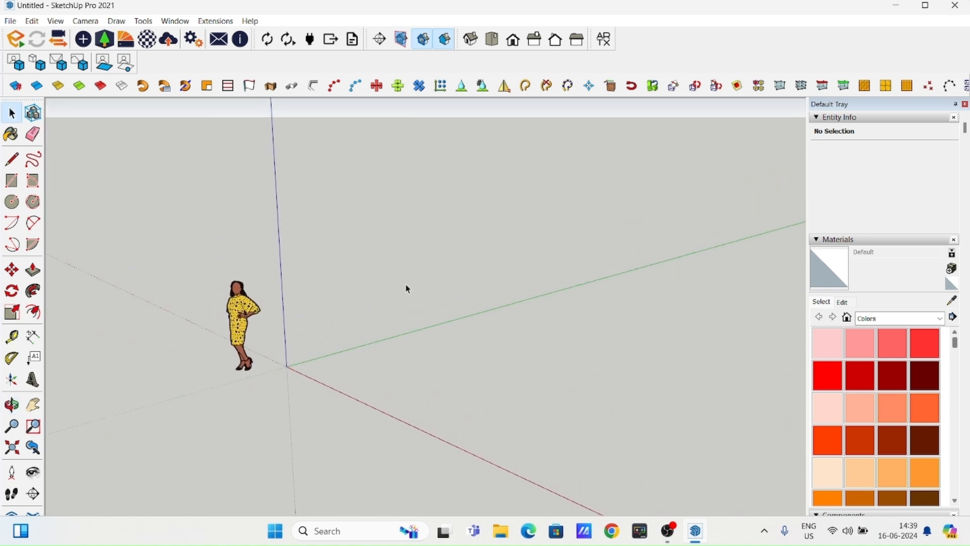
pyautogui.moveTo(342, 249); pyautogui.dragTo(448, 289, button='middle')
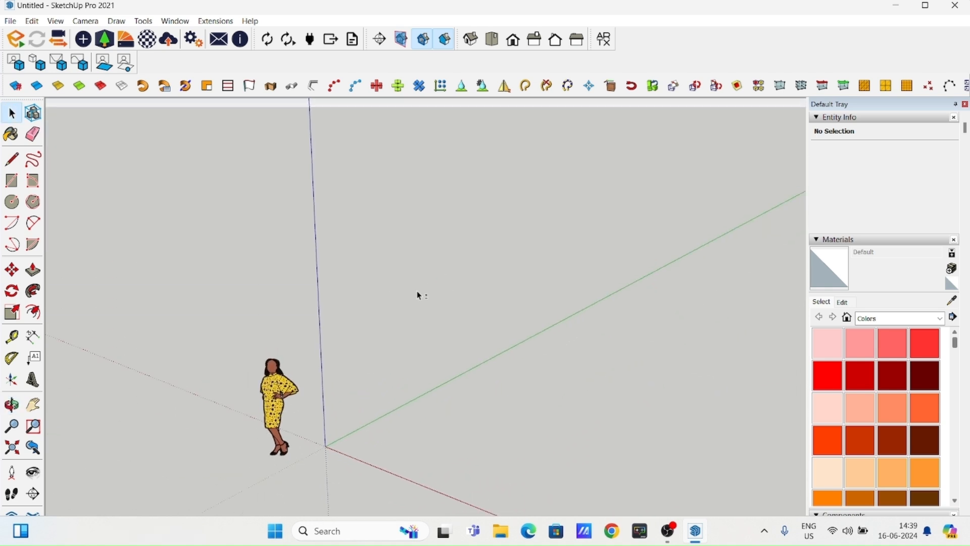
pyautogui.moveTo(523, 238); pyautogui.dragTo(478, 218, button='middle')
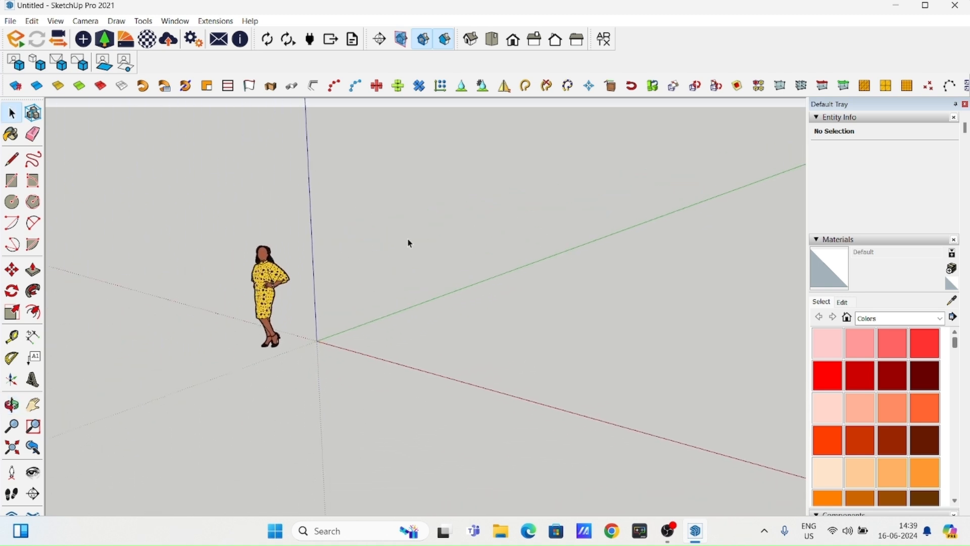
# - Delete the default scale figure standing near the origin
pyautogui.scroll(2, 352, 267)
pyautogui.scroll(-2, 350, 268)
pyautogui.scroll(3, 354, 275)
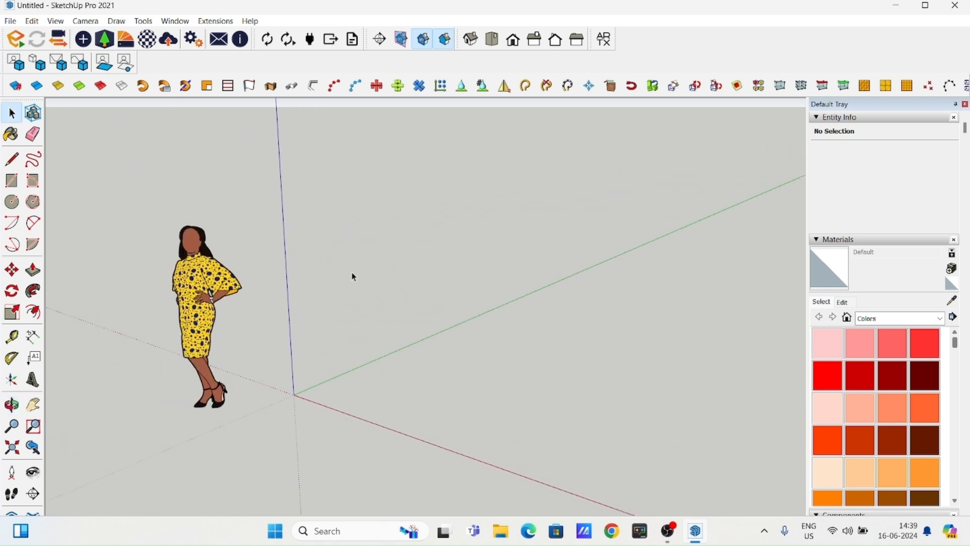
pyautogui.click(191, 275)
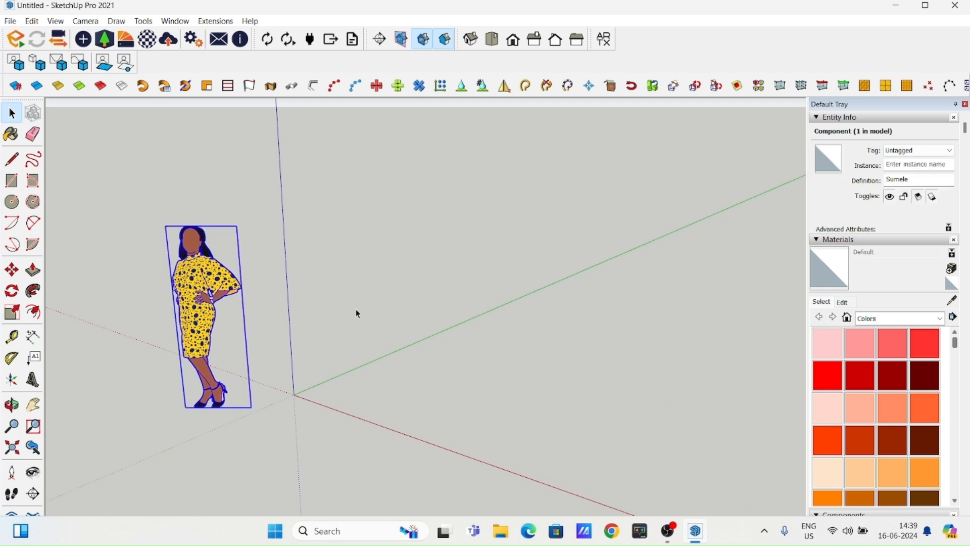
pyautogui.press('Delete')
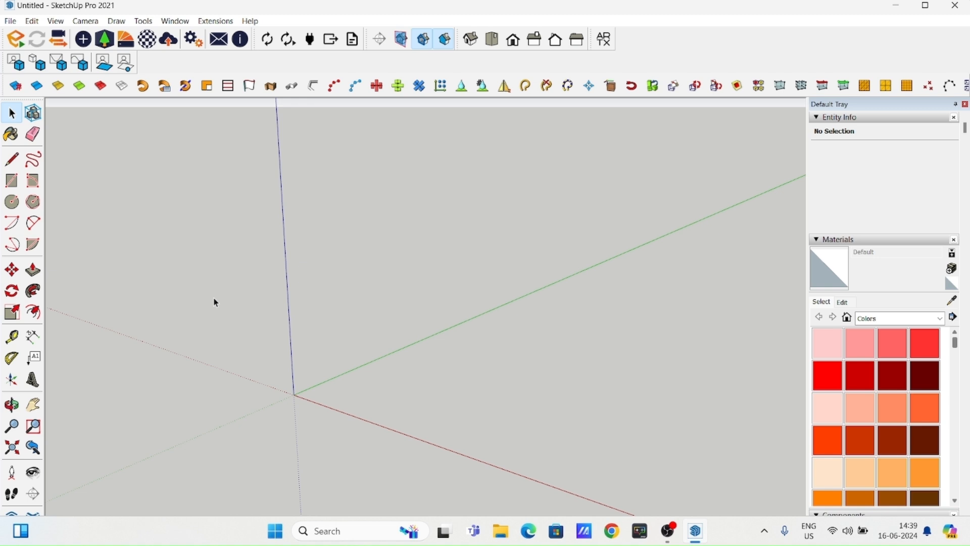
# - Review the available file, editing, view, camera, drawing, modelling tool and window commands
pyautogui.scroll(-1, 397, 279)
pyautogui.moveTo(394, 281); pyautogui.dragTo(351, 329, button='middle')
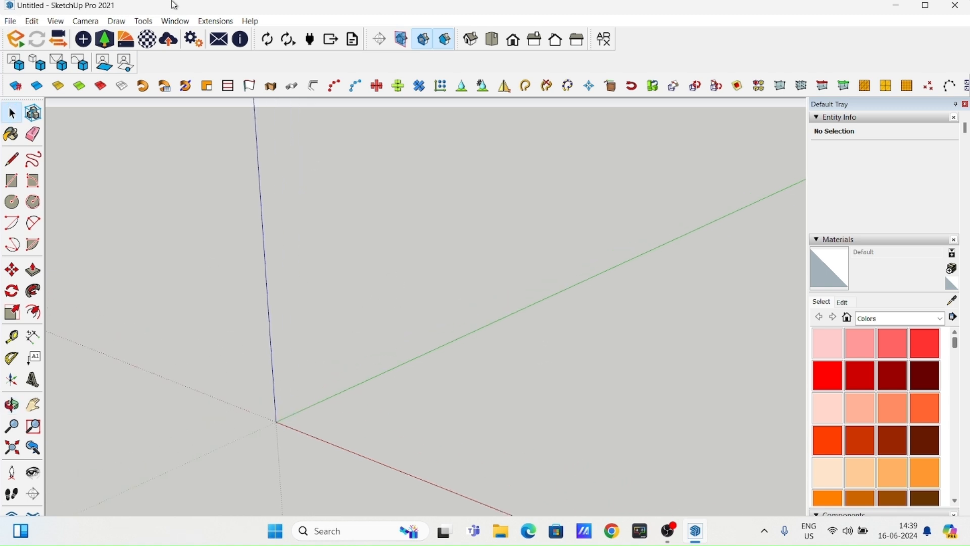
pyautogui.click(10, 21)
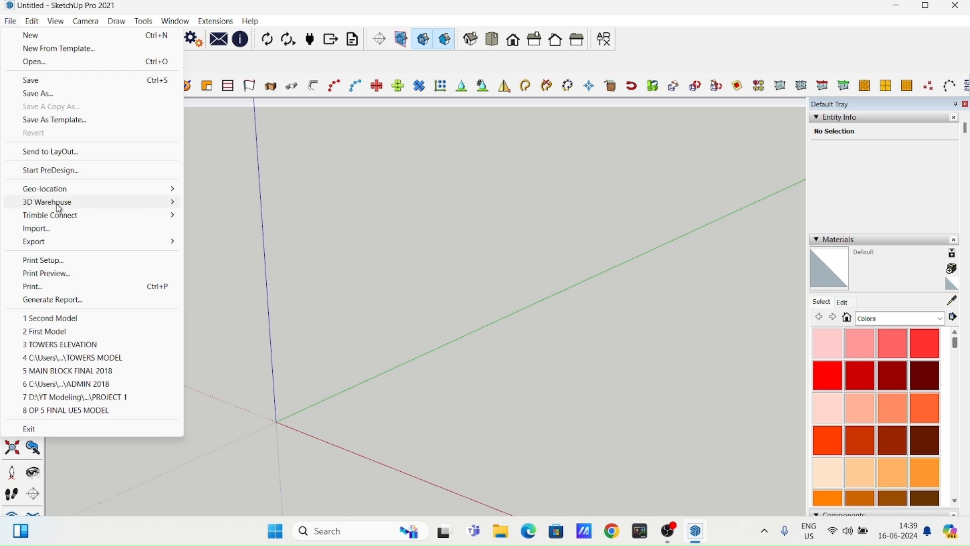
pyautogui.moveTo(57, 208)
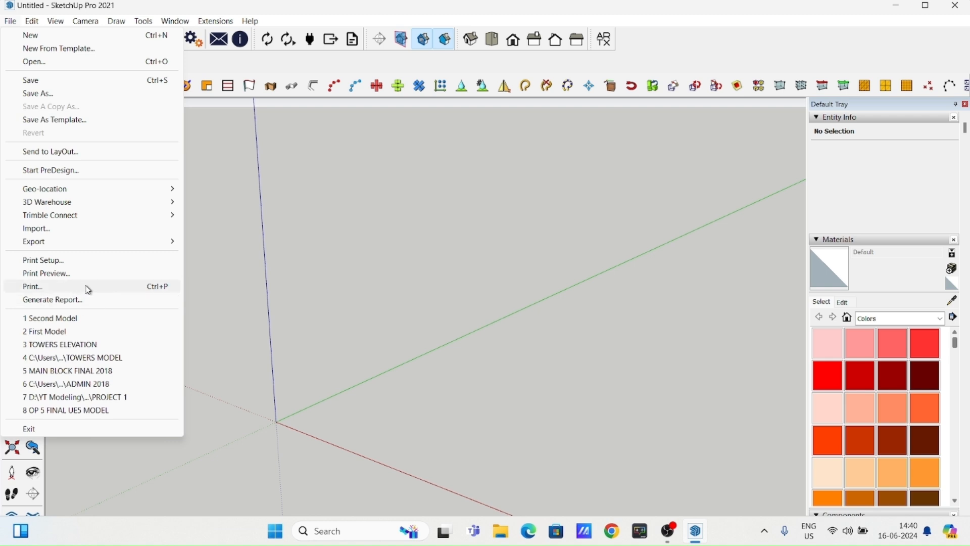
pyautogui.click(202, 61)
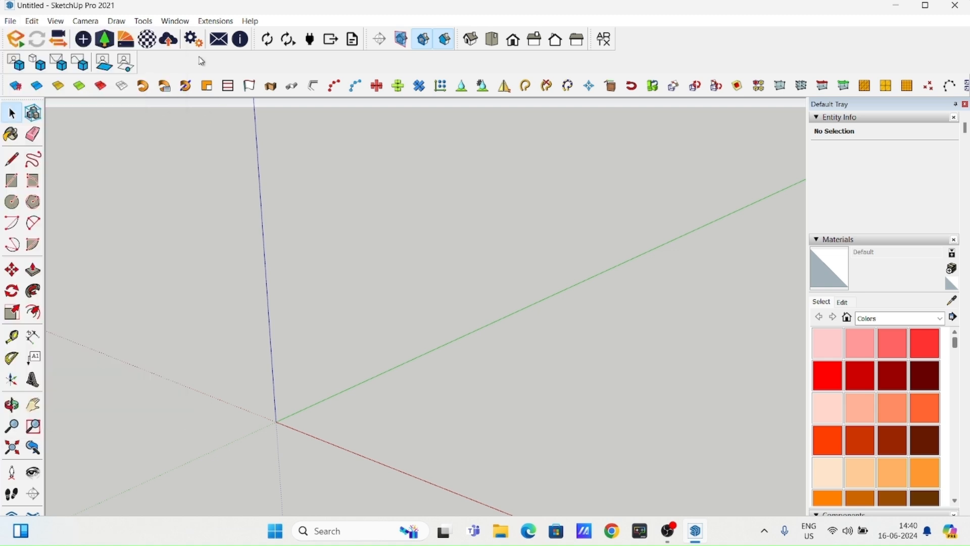
pyautogui.click(35, 23)
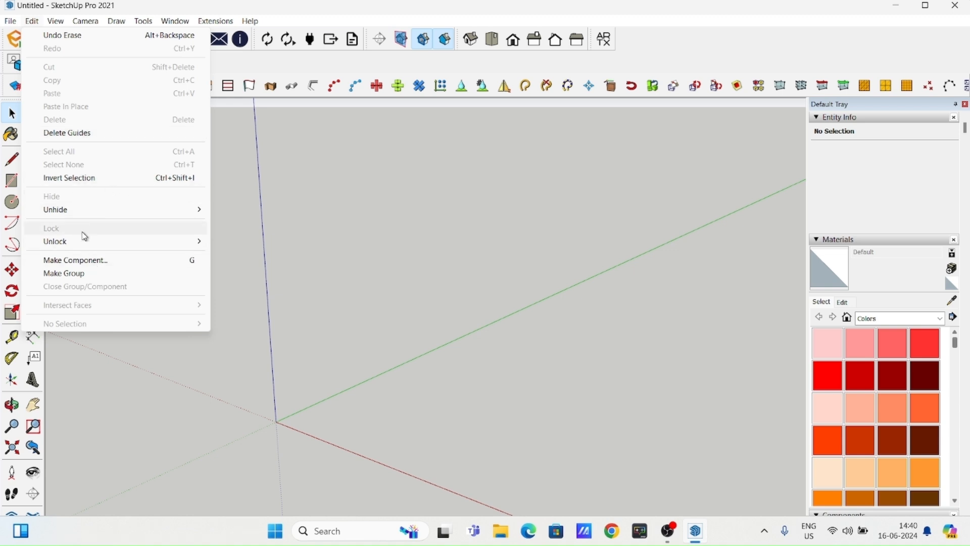
pyautogui.click(226, 63)
pyautogui.click(56, 20)
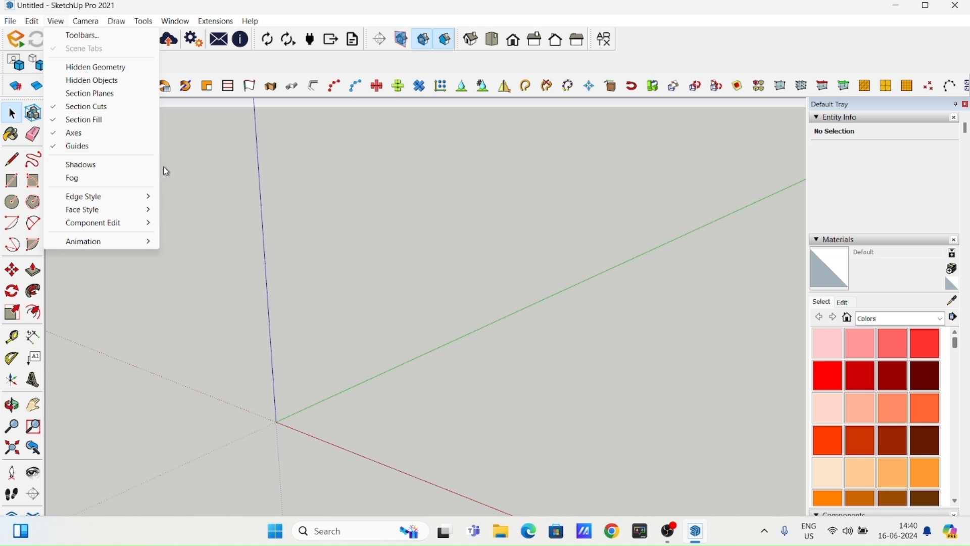
pyautogui.click(216, 185)
pyautogui.moveTo(199, 206); pyautogui.dragTo(256, 249, button='middle')
pyautogui.click(85, 22)
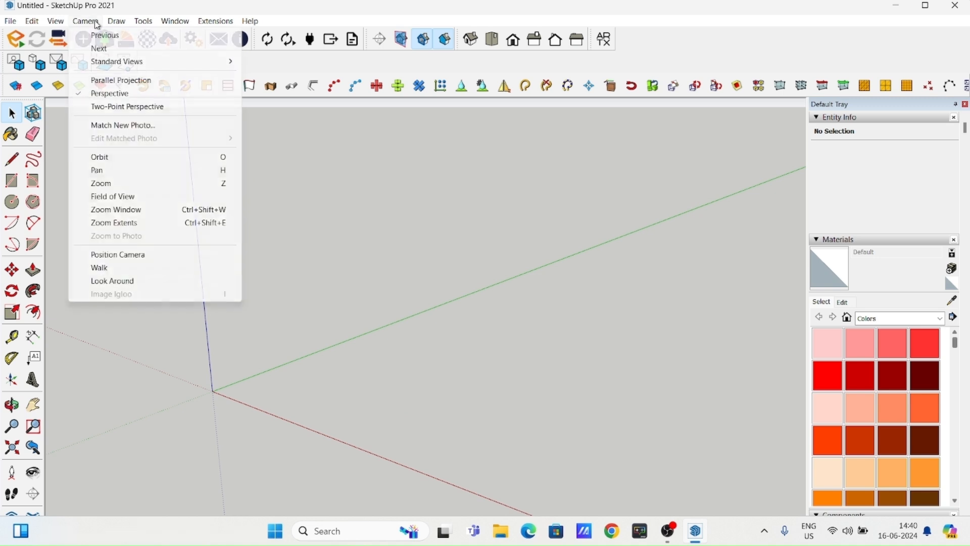
pyautogui.moveTo(113, 27)
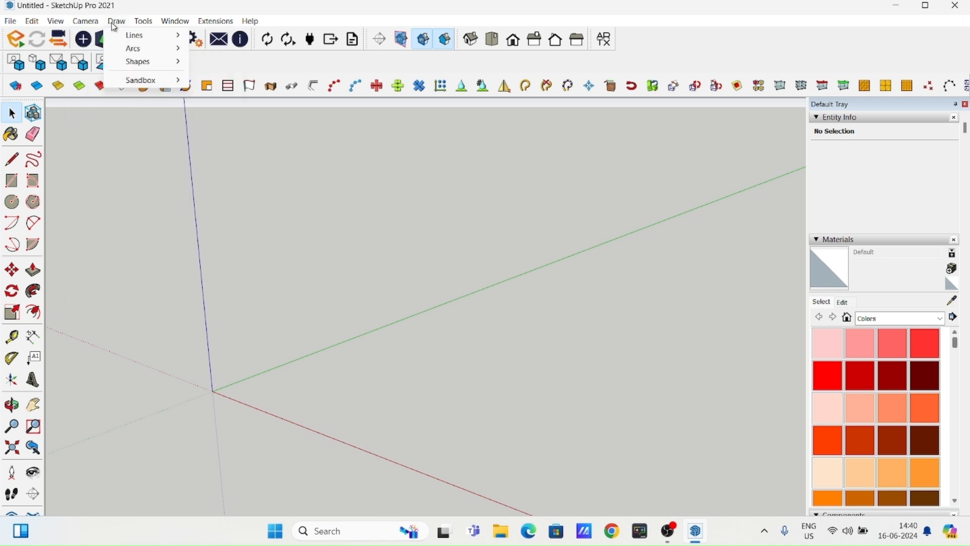
pyautogui.moveTo(144, 29)
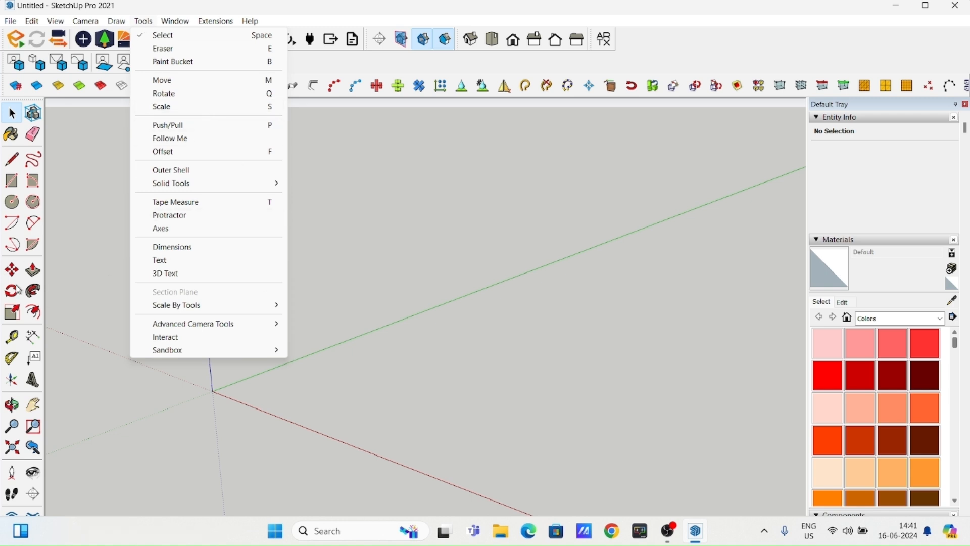
pyautogui.click(74, 216)
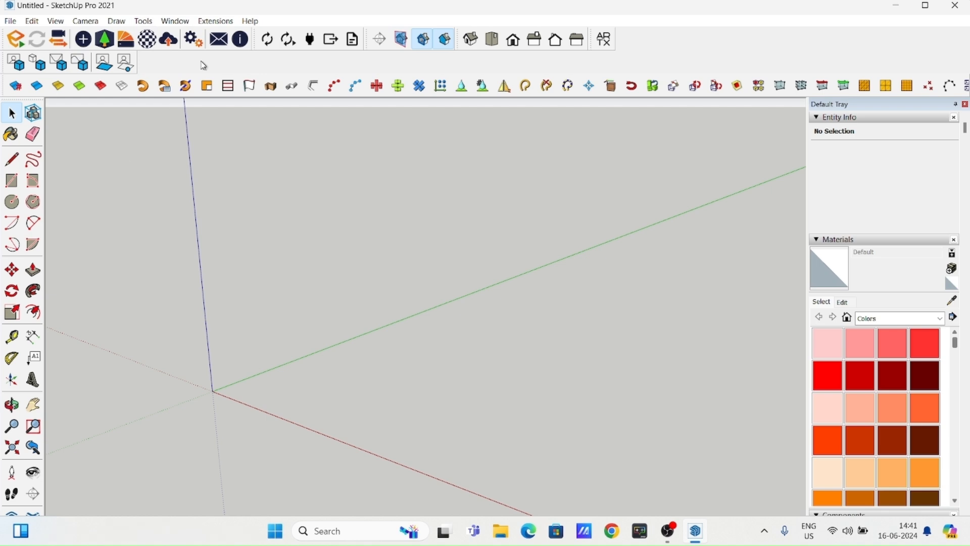
pyautogui.click(178, 22)
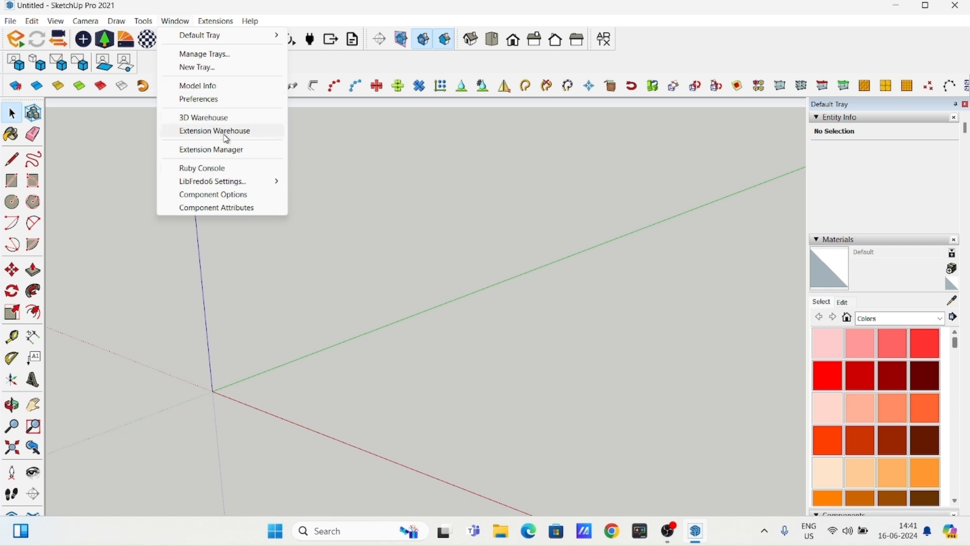
pyautogui.click(325, 149)
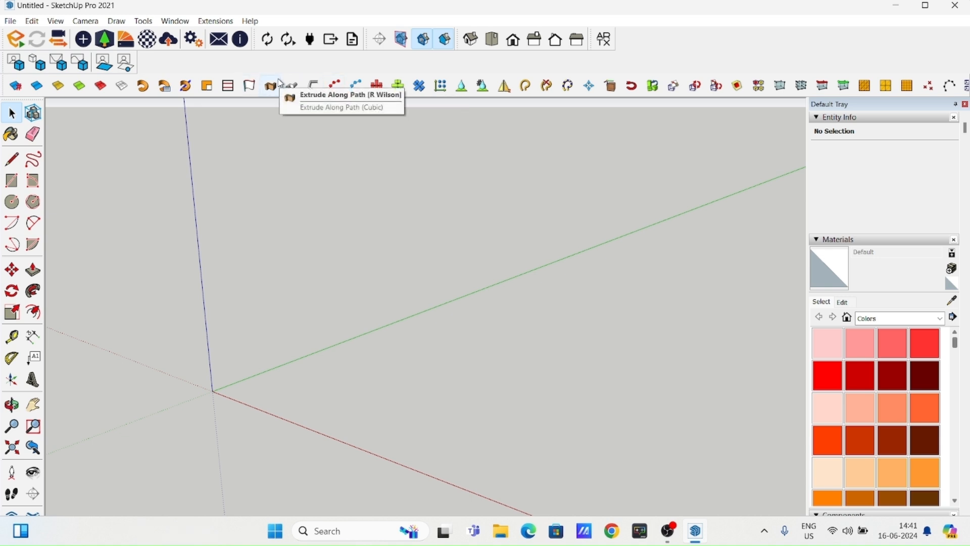
# - Review the installed extensions in the Extension Manager and look at the file chooser for installing an extension
pyautogui.click(174, 21)
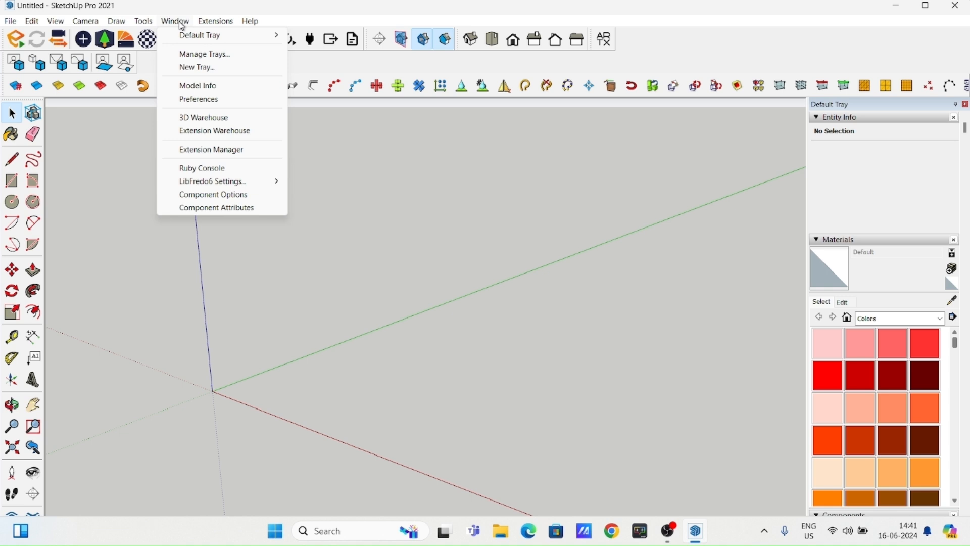
pyautogui.click(222, 149)
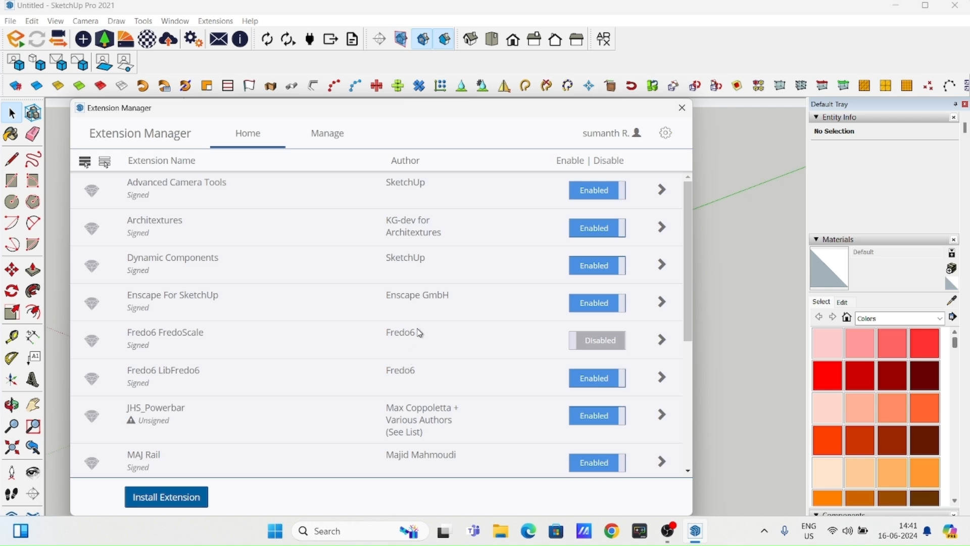
pyautogui.scroll(-5, 390, 329)
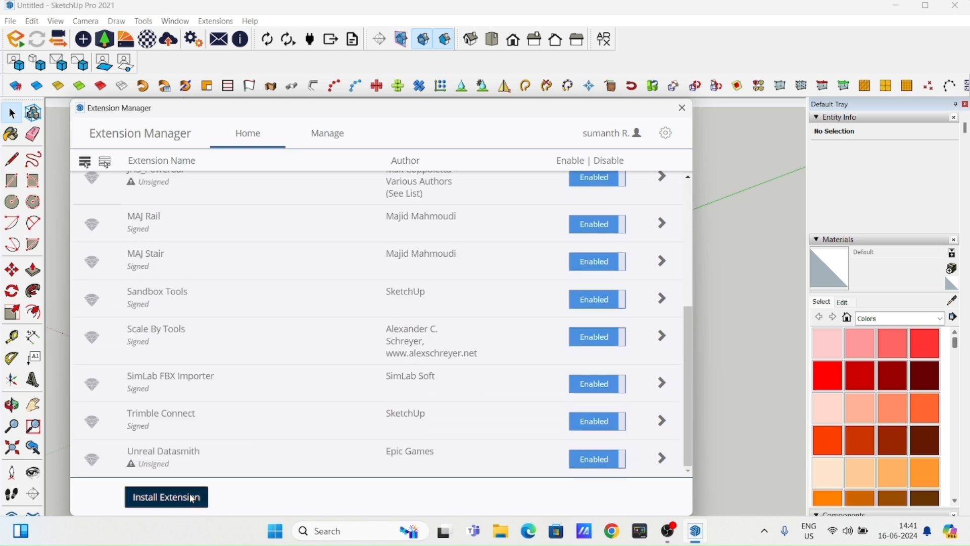
pyautogui.click(191, 500)
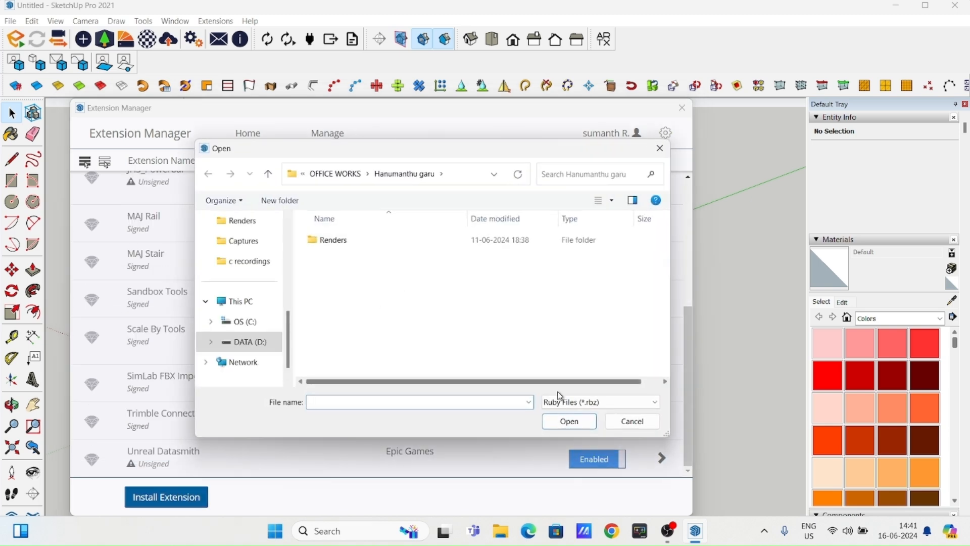
pyautogui.click(659, 148)
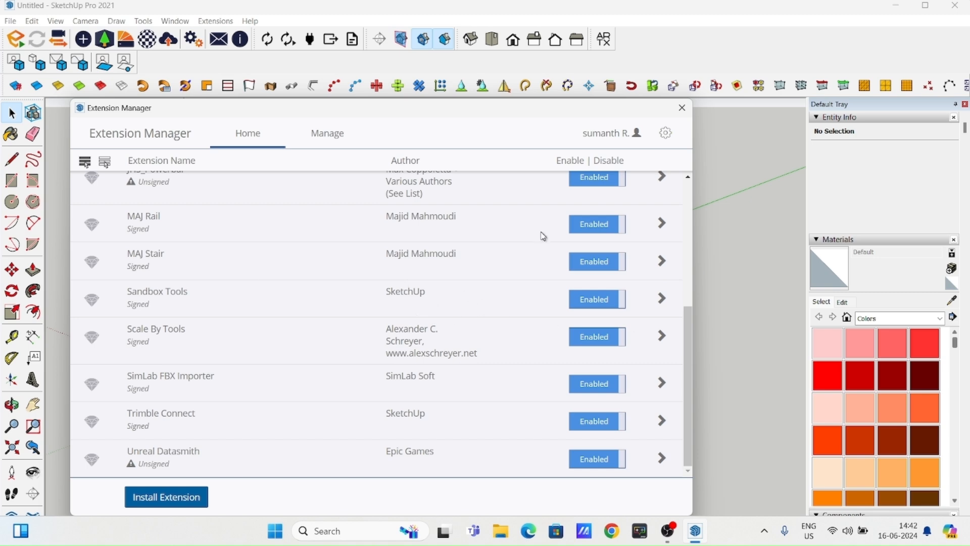
pyautogui.click(681, 108)
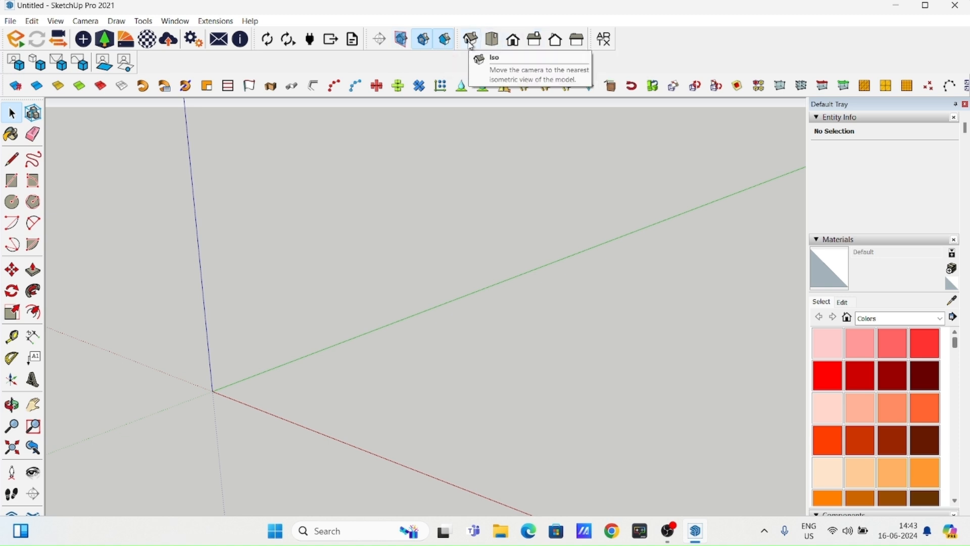
pyautogui.scroll(-1, 369, 245)
pyautogui.keyDown('shift'); pyautogui.moveTo(371, 385); pyautogui.dragTo(362, 307, button='middle'); pyautogui.keyUp('shift')
pyautogui.moveTo(334, 275); pyautogui.dragTo(315, 290, button='middle')
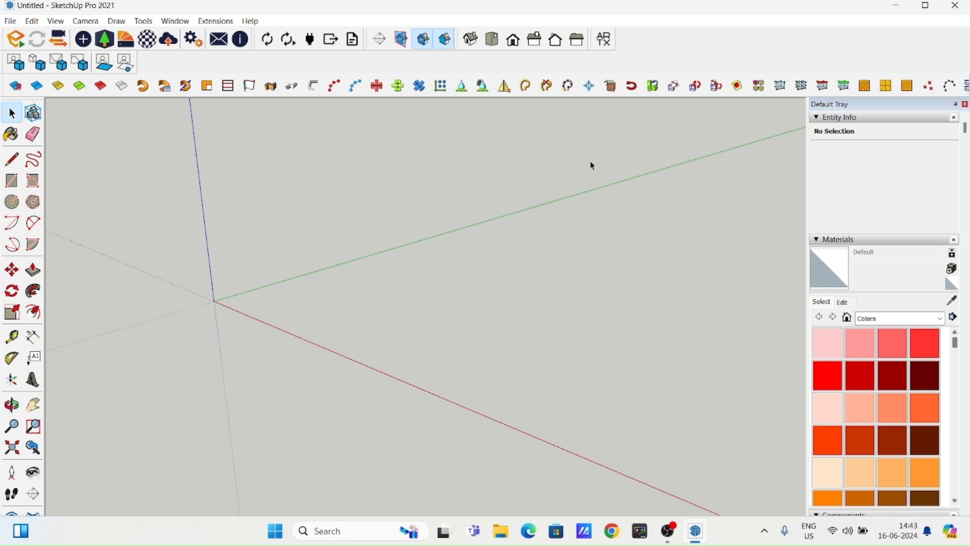
pyautogui.moveTo(578, 227); pyautogui.dragTo(476, 145, button='middle')
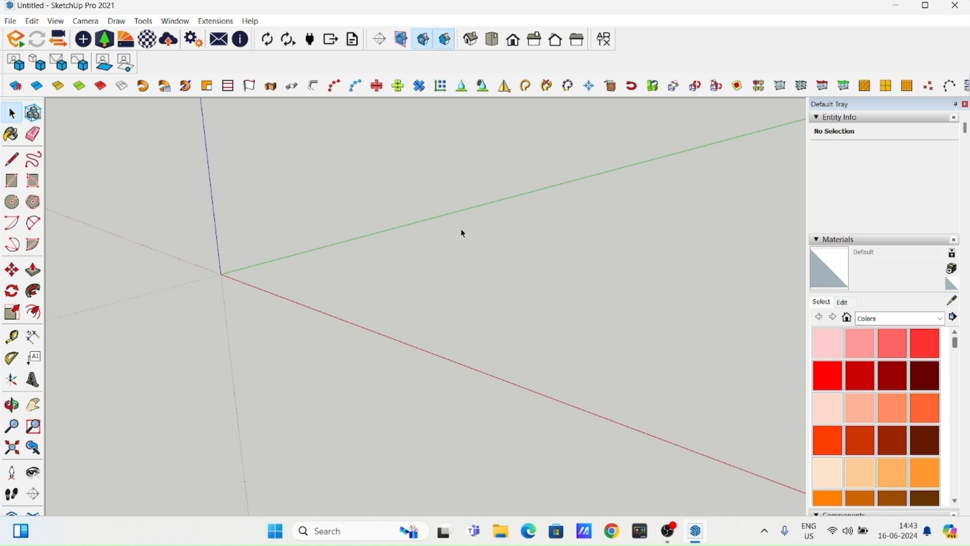
pyautogui.scroll(-1, 357, 231)
pyautogui.keyDown('shift'); pyautogui.moveTo(356, 277); pyautogui.dragTo(354, 281, button='middle'); pyautogui.keyUp('shift')
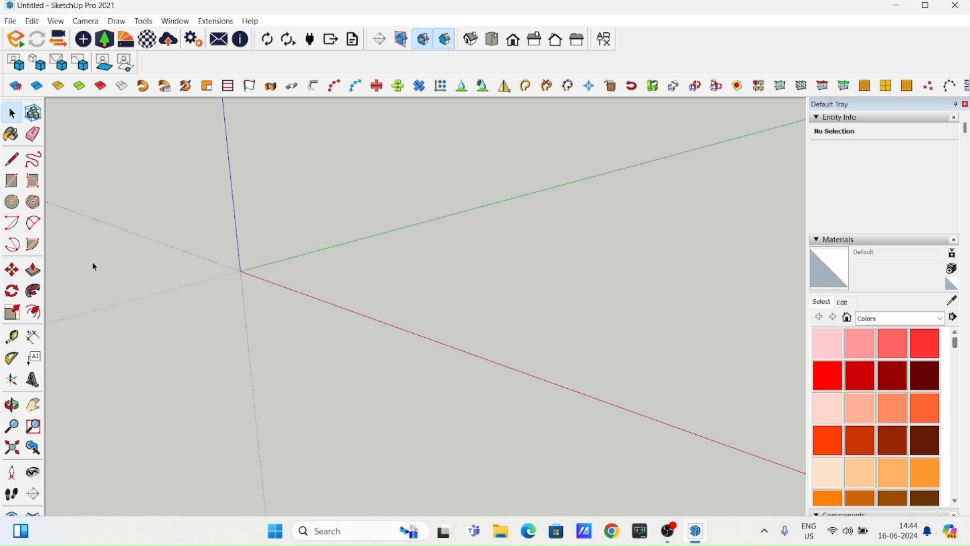
pyautogui.moveTo(345, 216); pyautogui.dragTo(325, 294, button='middle')
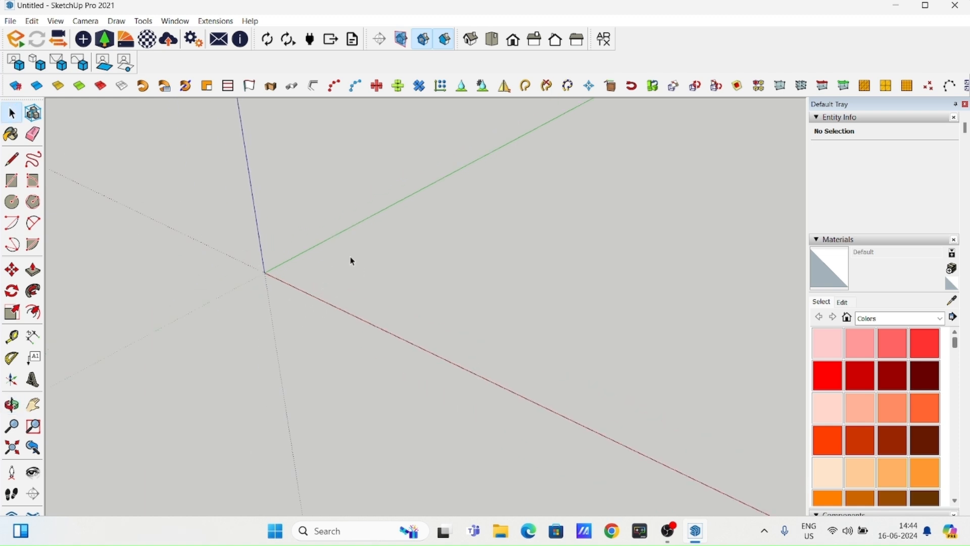
# - Draw a long rectangle of about 56 m² on the ground, crossing the red axis near the origin
pyautogui.moveTo(321, 289); pyautogui.dragTo(311, 277, button='middle')
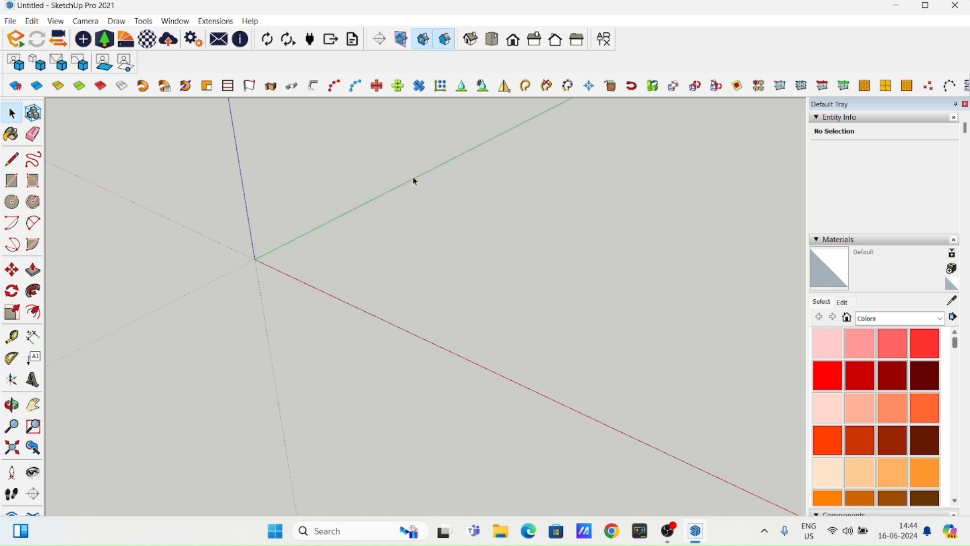
pyautogui.moveTo(115, 238); pyautogui.dragTo(124, 167, button='middle')
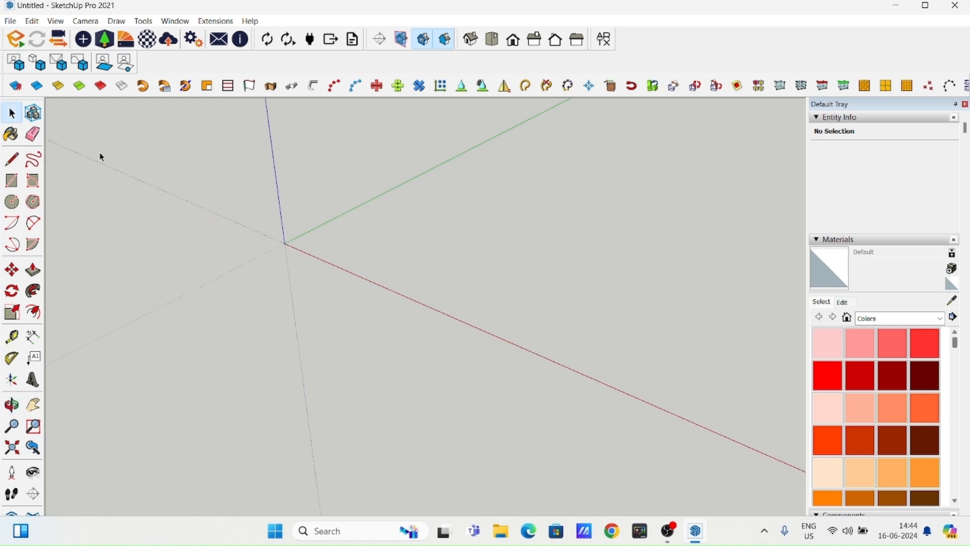
pyautogui.click(12, 115)
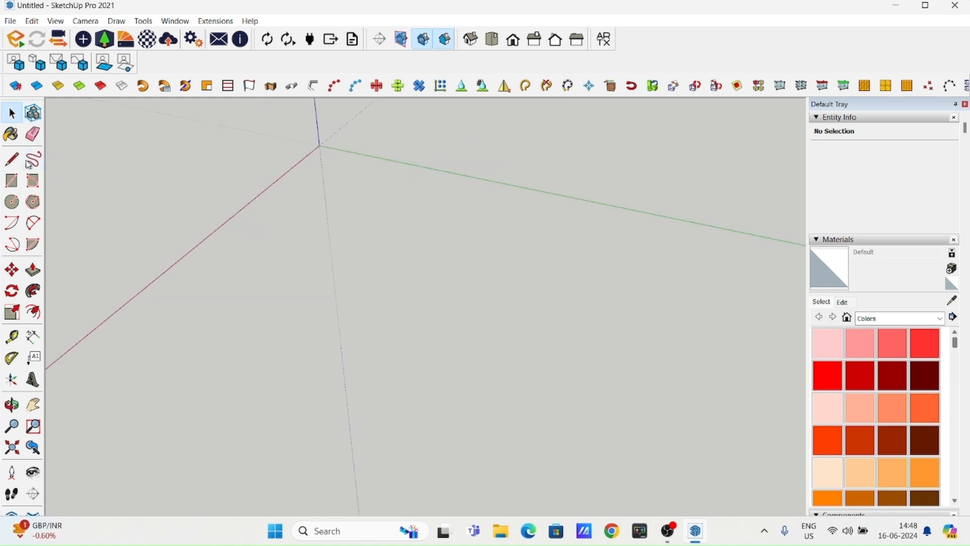
pyautogui.click(12, 181)
pyautogui.click(258, 165)
pyautogui.click(463, 257)
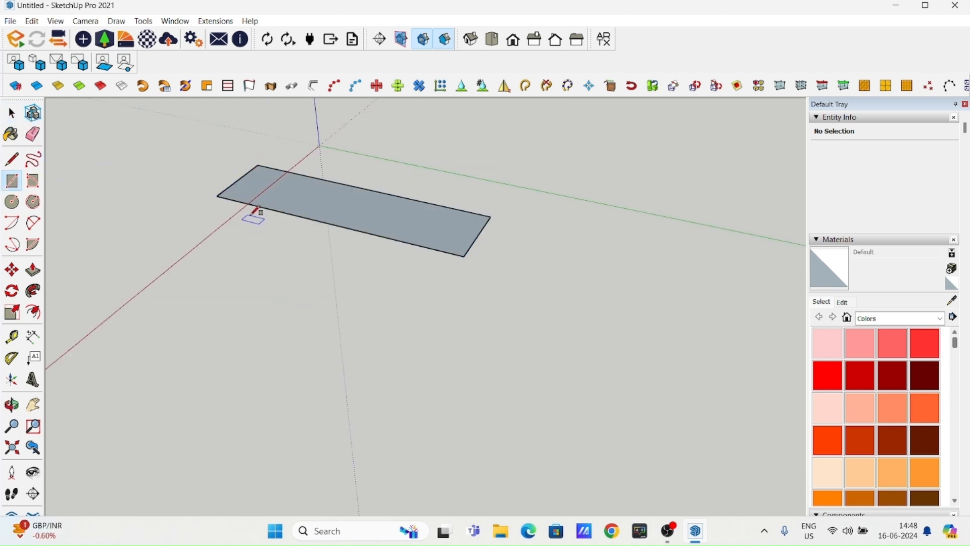
# - Push/Pull the rectangle upward into a low, slab-like box
pyautogui.click(33, 269)
pyautogui.moveTo(412, 229); pyautogui.dragTo(411, 212)
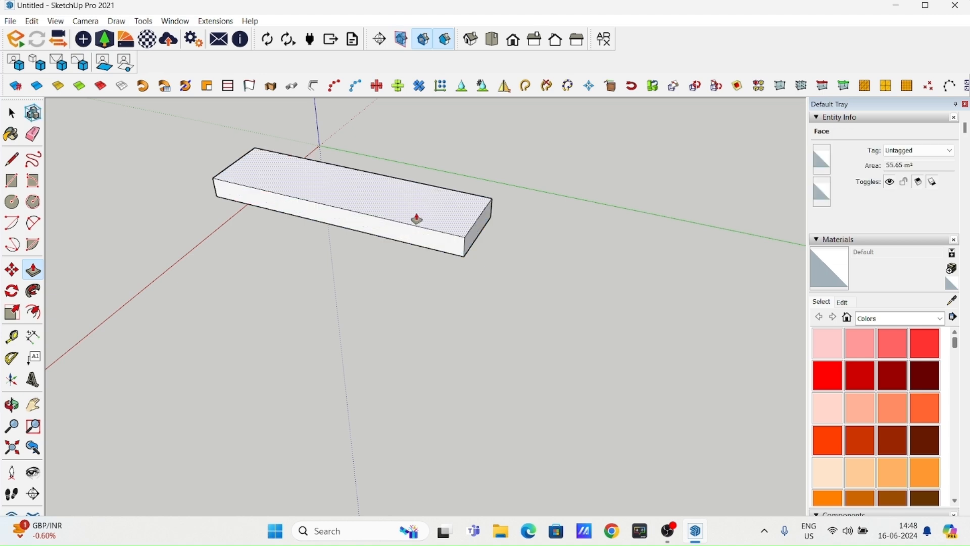
pyautogui.moveTo(411, 213); pyautogui.dragTo(407, 314, button='middle')
pyautogui.click(12, 113)
pyautogui.moveTo(422, 276); pyautogui.dragTo(403, 296, button='middle')
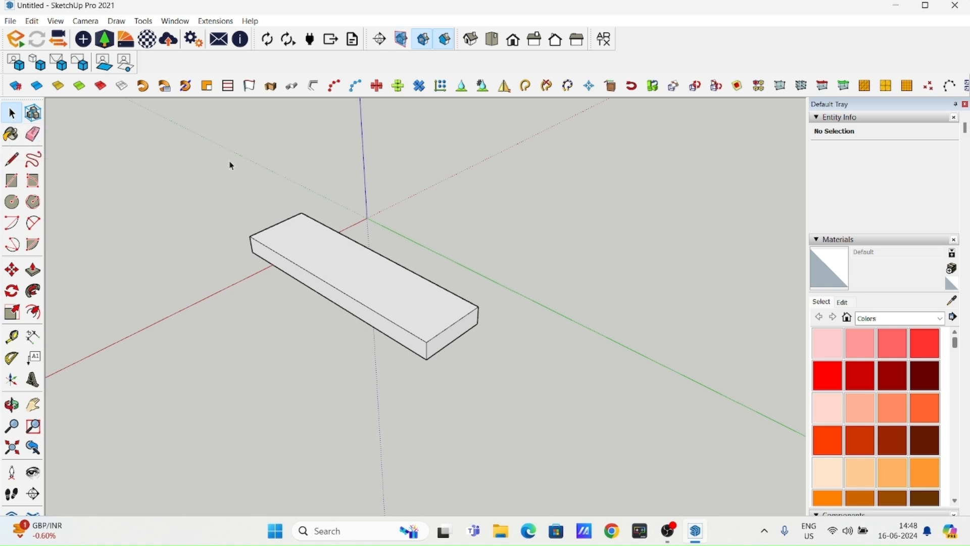
# - Select the whole box with a selection window, then just its top face, and clear the selection
pyautogui.moveTo(201, 166); pyautogui.dragTo(551, 408)
pyautogui.moveTo(399, 278); pyautogui.dragTo(459, 247, button='middle')
pyautogui.click(460, 247)
pyautogui.scroll(3, 455, 318)
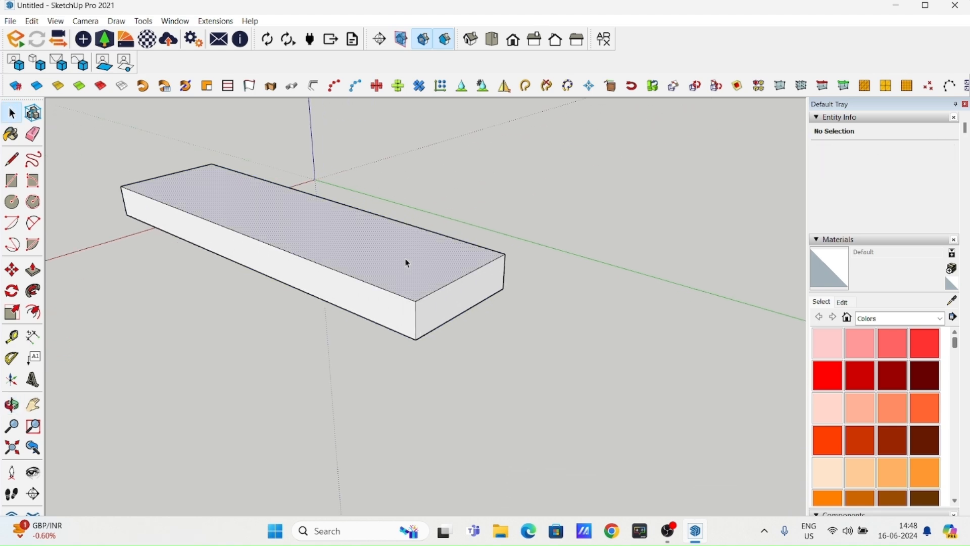
pyautogui.click(455, 228)
pyautogui.scroll(-2, 435, 224)
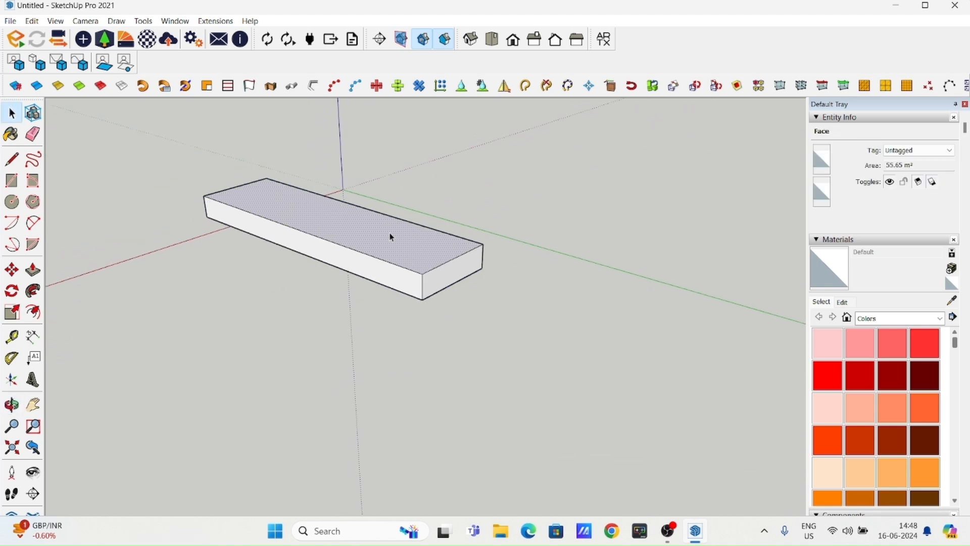
pyautogui.keyDown('shift'); pyautogui.moveTo(401, 232); pyautogui.dragTo(444, 269, button='middle'); pyautogui.keyUp('shift')
pyautogui.click(89, 153)
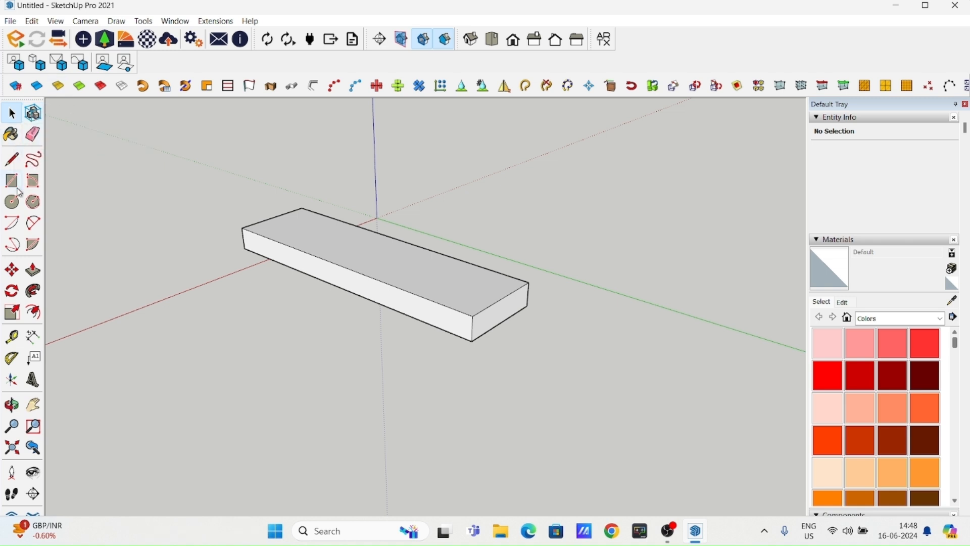
# - Paint the box's top, near end and front long side with the red Color A04
pyautogui.moveTo(339, 297); pyautogui.dragTo(332, 234, button='middle')
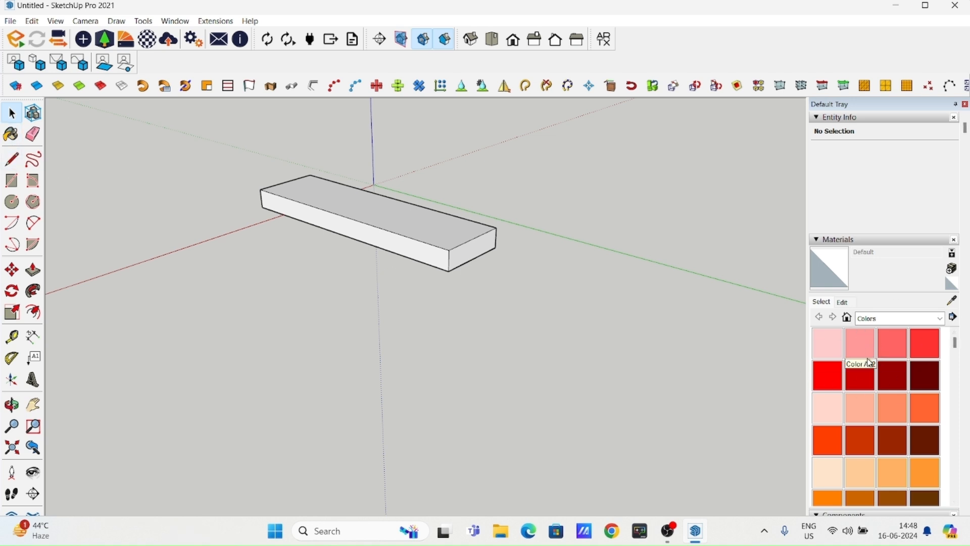
pyautogui.moveTo(426, 253); pyautogui.dragTo(411, 308, button='middle')
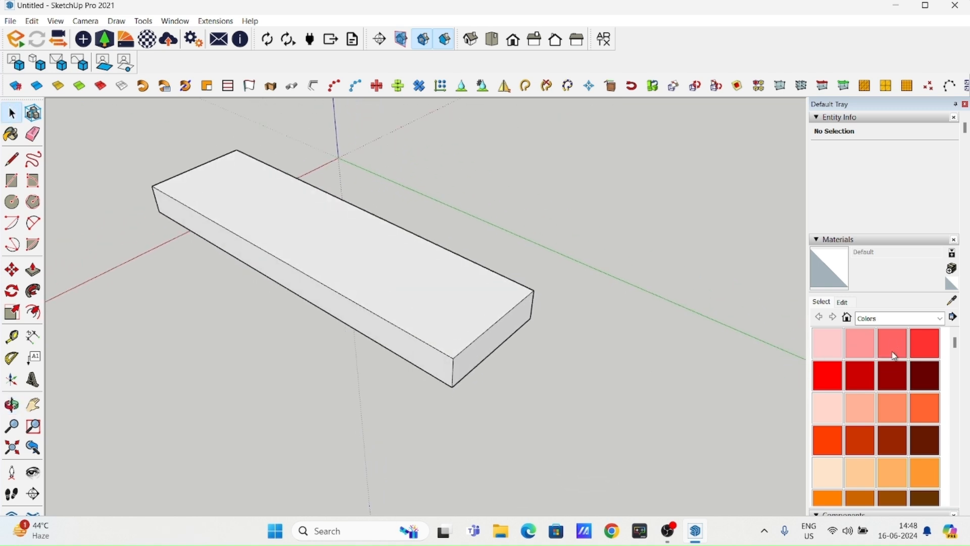
pyautogui.click(925, 344)
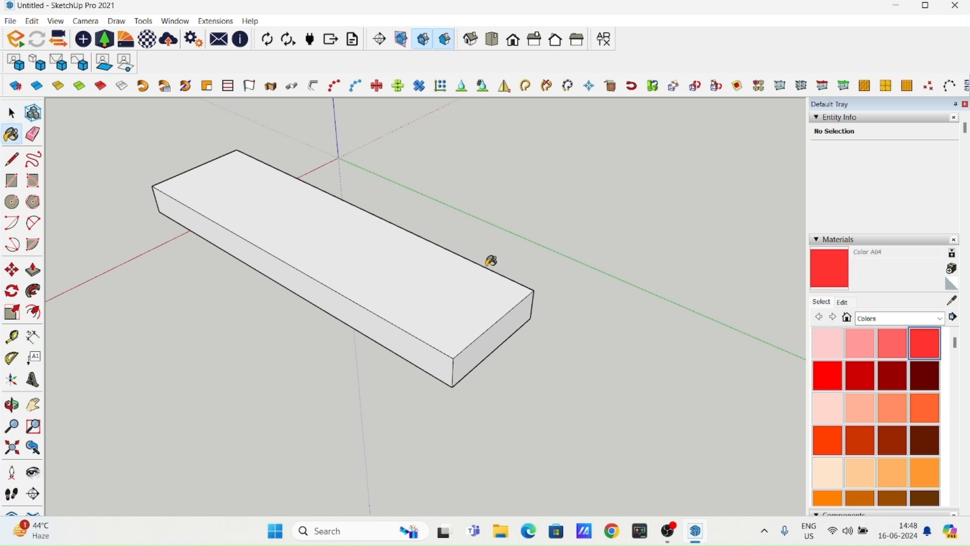
pyautogui.click(401, 239)
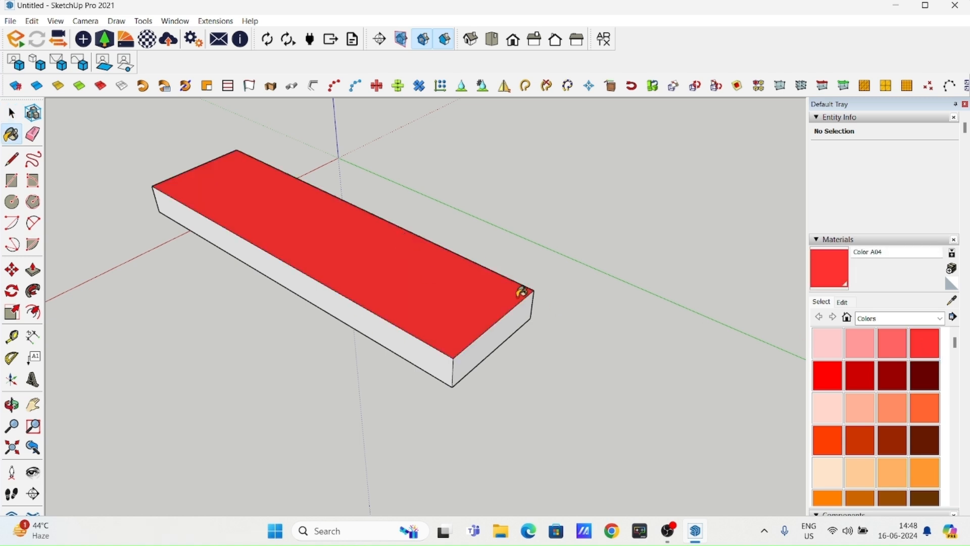
pyautogui.moveTo(483, 368)
pyautogui.mouseDown(button='middle')
pyautogui.moveTo(453, 360)
pyautogui.moveTo(424, 311)
pyautogui.mouseUp(button='middle')
pyautogui.click(425, 319)
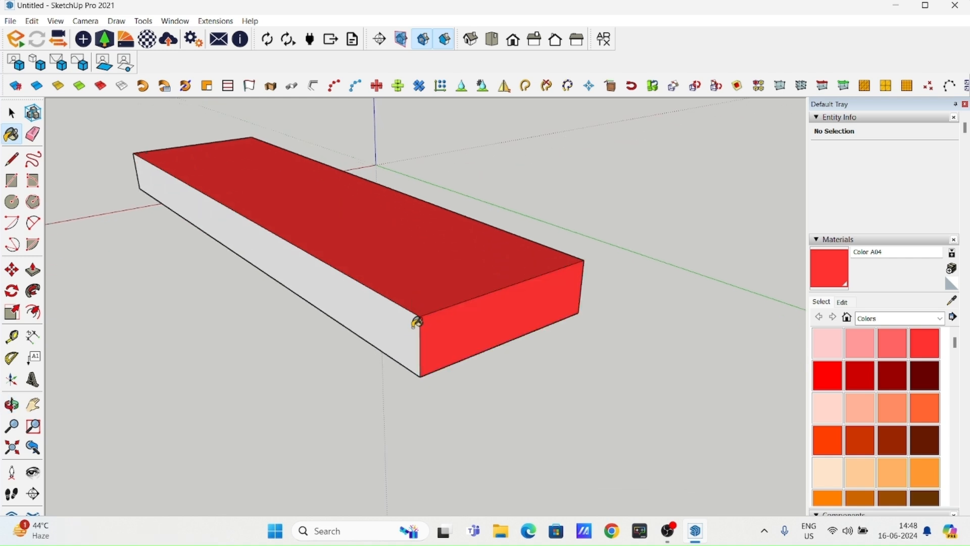
pyautogui.click(401, 309)
pyautogui.click(7, 116)
# - Repaint the box's top, front long side and near end with Color A03
pyautogui.click(11, 134)
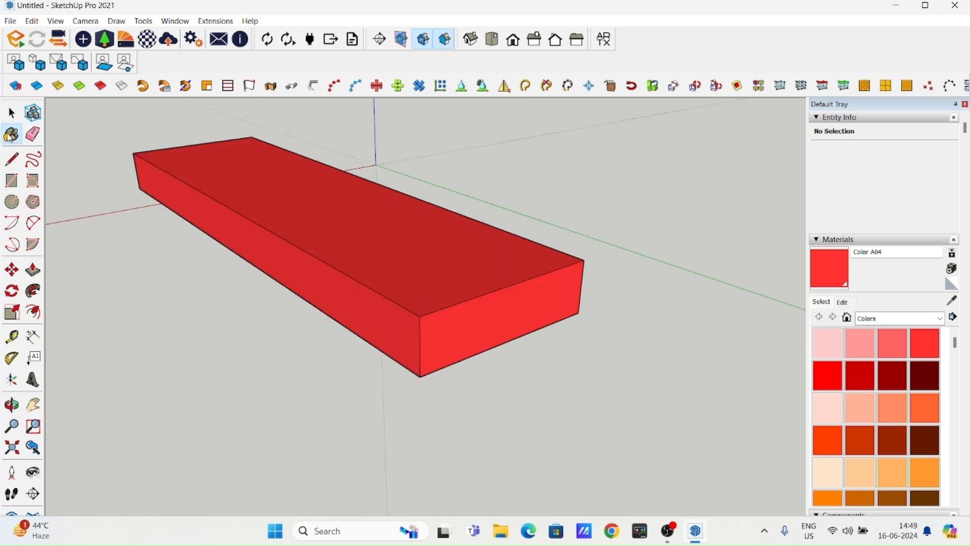
pyautogui.click(890, 352)
pyautogui.rightClick(793, 365)
pyautogui.click(395, 284)
pyautogui.click(396, 285)
pyautogui.click(398, 317)
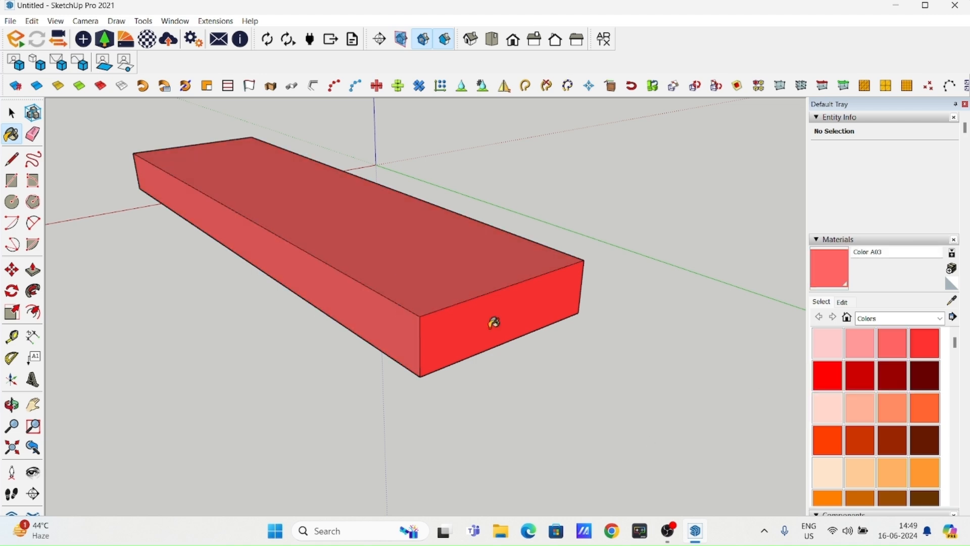
pyautogui.click(435, 318)
# - Repaint the same three faces of the box with the light pink Color A01
pyautogui.click(827, 344)
pyautogui.click(381, 308)
pyautogui.click(428, 297)
pyautogui.click(470, 331)
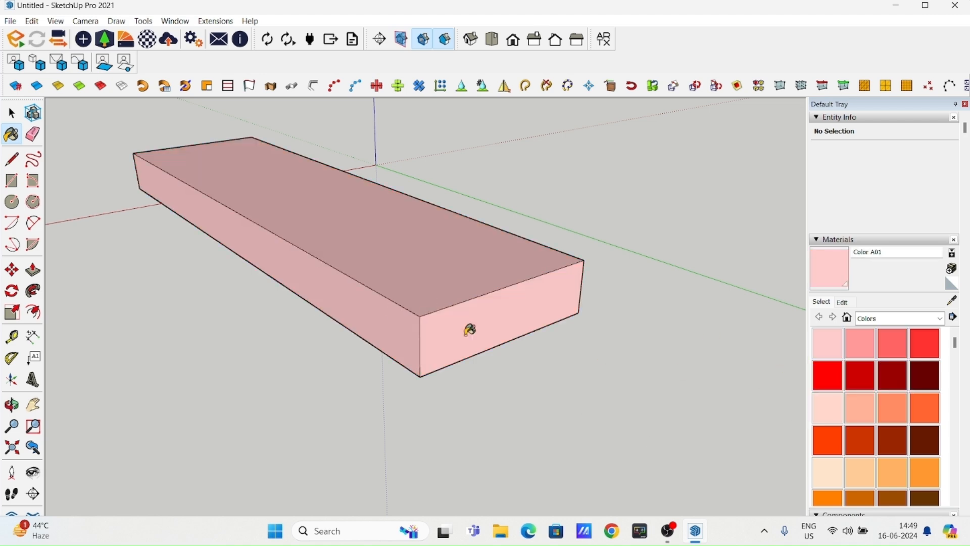
pyautogui.click(12, 112)
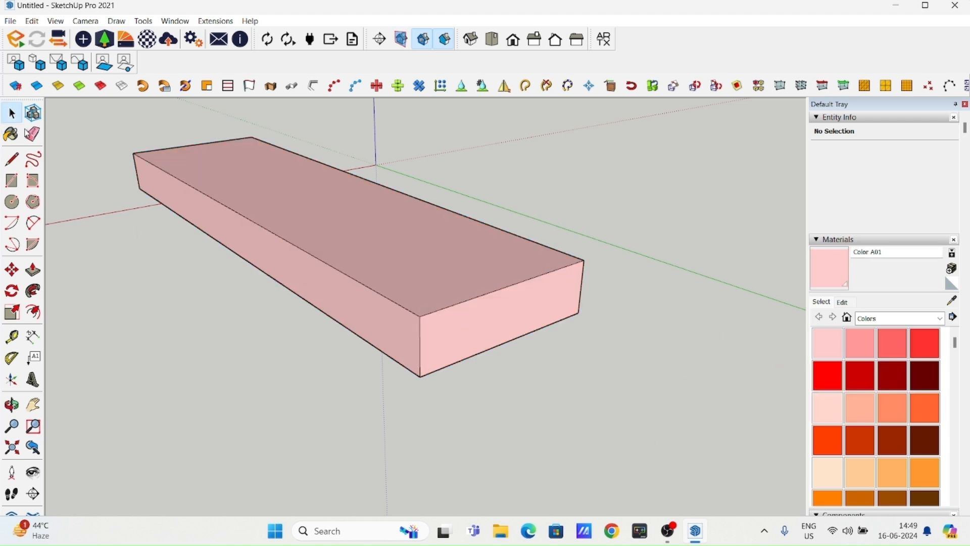
# - Draw a rectangle on the ground against the near end of the box, starting from its bottom corner
pyautogui.click(33, 136)
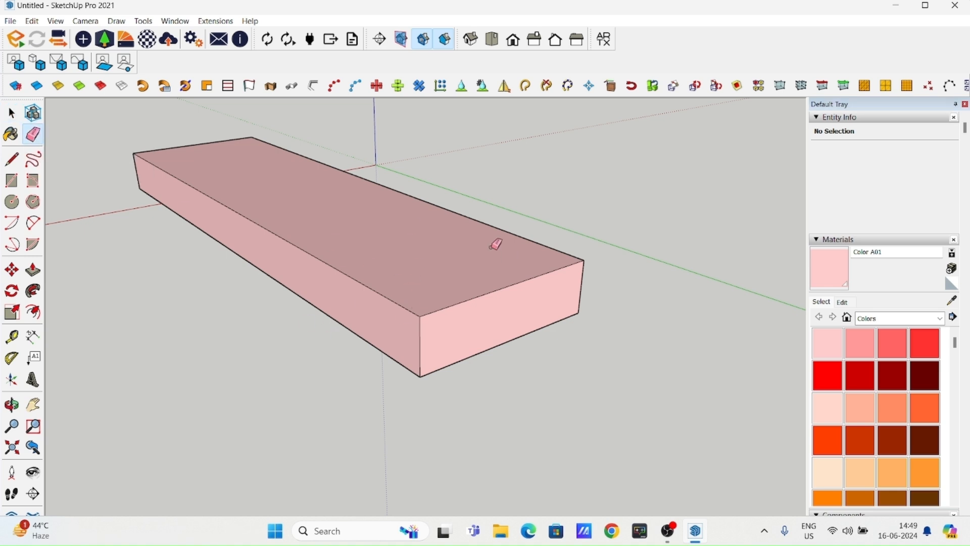
pyautogui.moveTo(465, 313); pyautogui.dragTo(456, 349, button='middle')
pyautogui.click(12, 181)
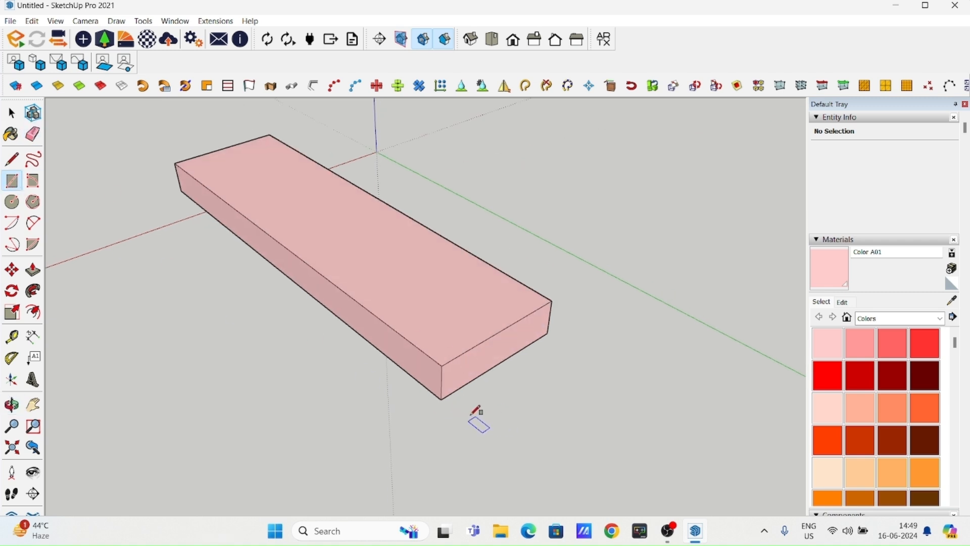
pyautogui.click(441, 399)
pyautogui.click(622, 389)
pyautogui.keyDown('shift'); pyautogui.moveTo(598, 406); pyautogui.dragTo(402, 325, button='middle'); pyautogui.keyUp('shift')
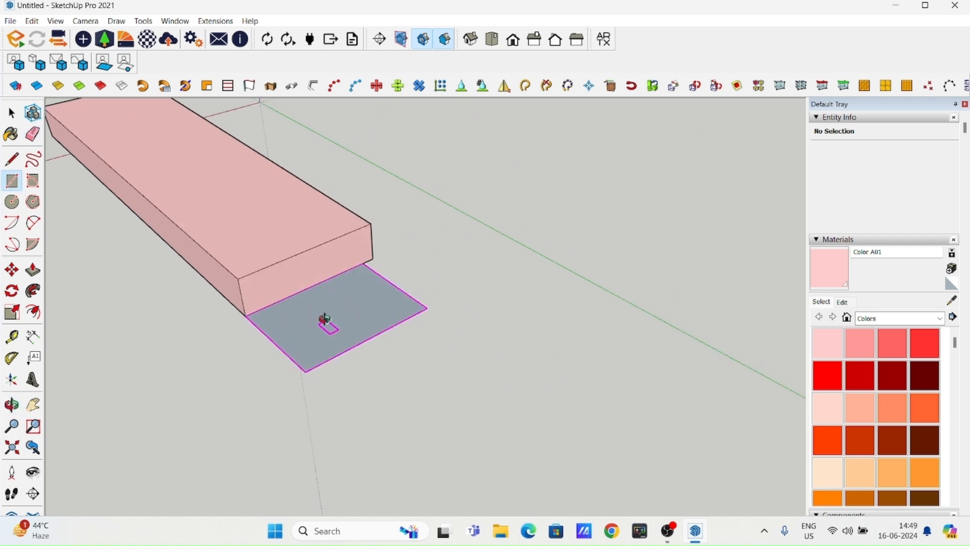
pyautogui.keyDown('shift'); pyautogui.moveTo(325, 328); pyautogui.dragTo(380, 362, button='middle'); pyautogui.keyUp('shift')
pyautogui.click(10, 120)
pyautogui.keyDown('shift'); pyautogui.moveTo(500, 341); pyautogui.dragTo(573, 304, button='middle'); pyautogui.keyUp('shift')
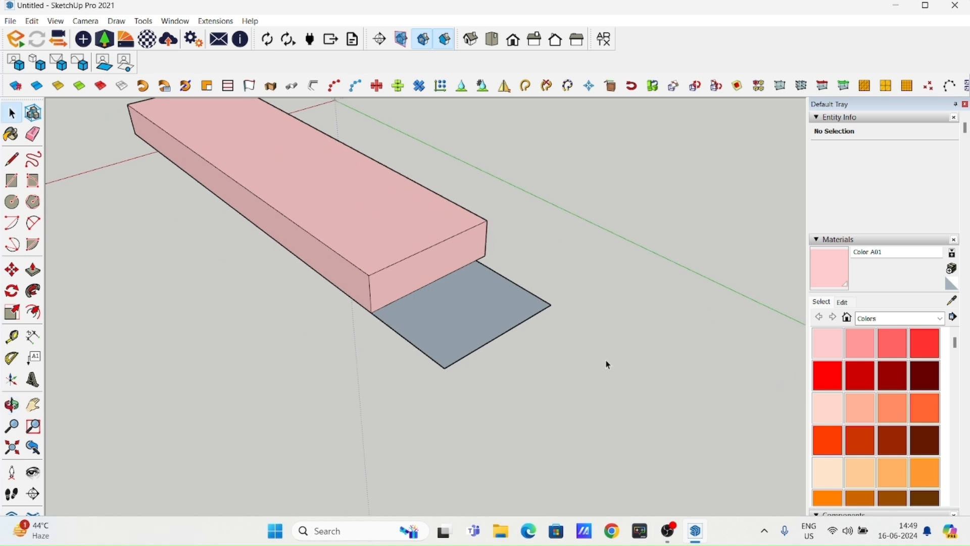
pyautogui.scroll(2, 408, 319)
pyautogui.keyDown('shift'); pyautogui.moveTo(595, 260); pyautogui.dragTo(556, 304, button='middle'); pyautogui.keyUp('shift')
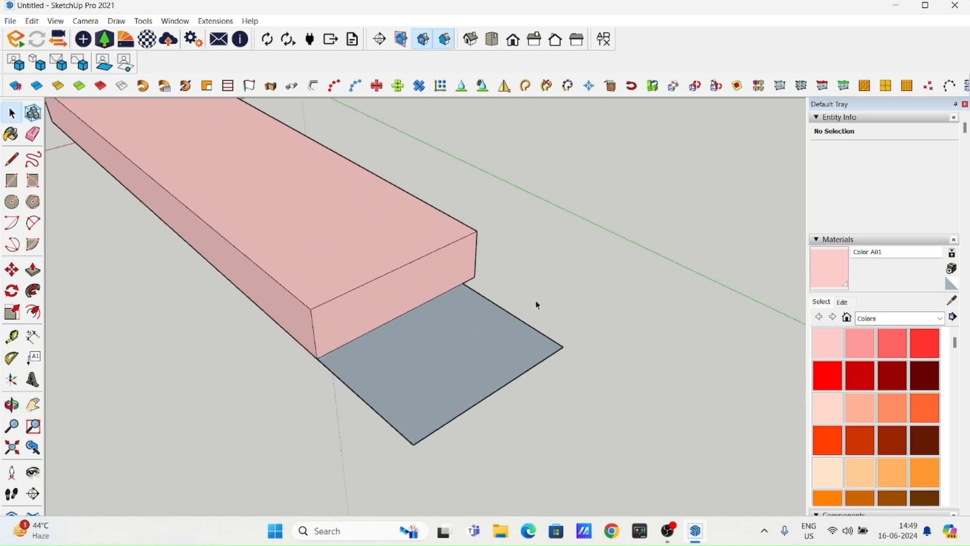
# - Erase the three outer edges of the ground rectangle beside the box's near end
pyautogui.click(33, 135)
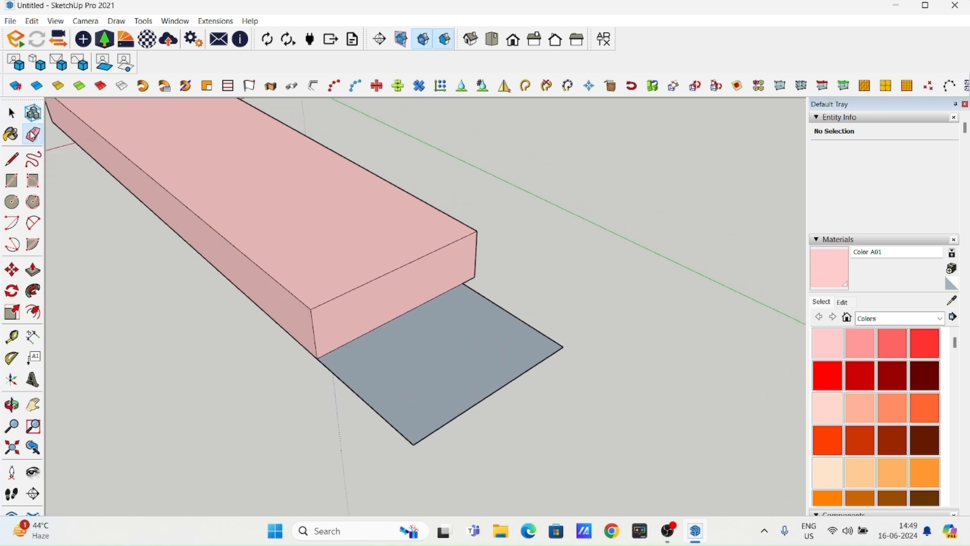
pyautogui.keyDown('shift'); pyautogui.moveTo(455, 403); pyautogui.dragTo(607, 311, button='middle'); pyautogui.keyUp('shift')
pyautogui.moveTo(591, 292); pyautogui.dragTo(589, 288)
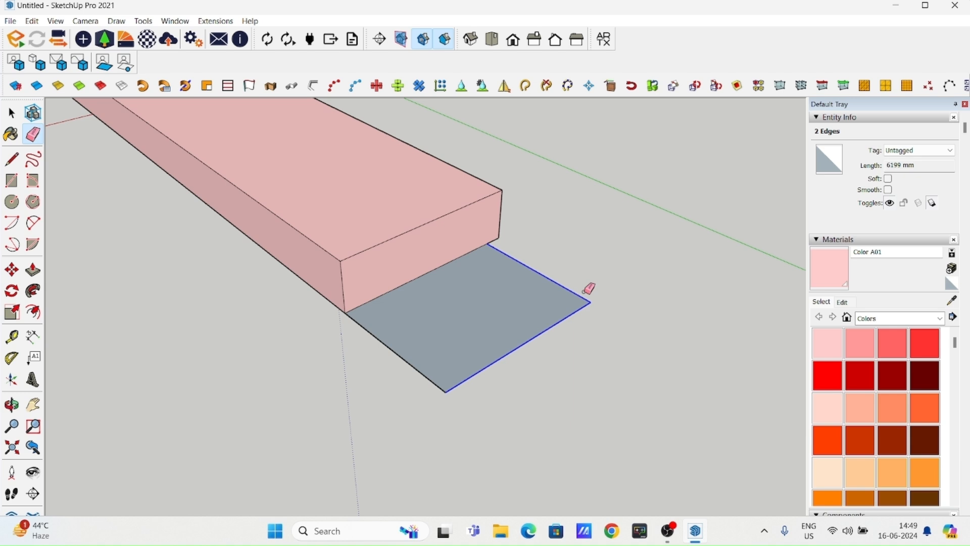
pyautogui.moveTo(588, 288)
pyautogui.mouseDown()
pyautogui.moveTo(586, 315)
pyautogui.moveTo(596, 296)
pyautogui.mouseUp()
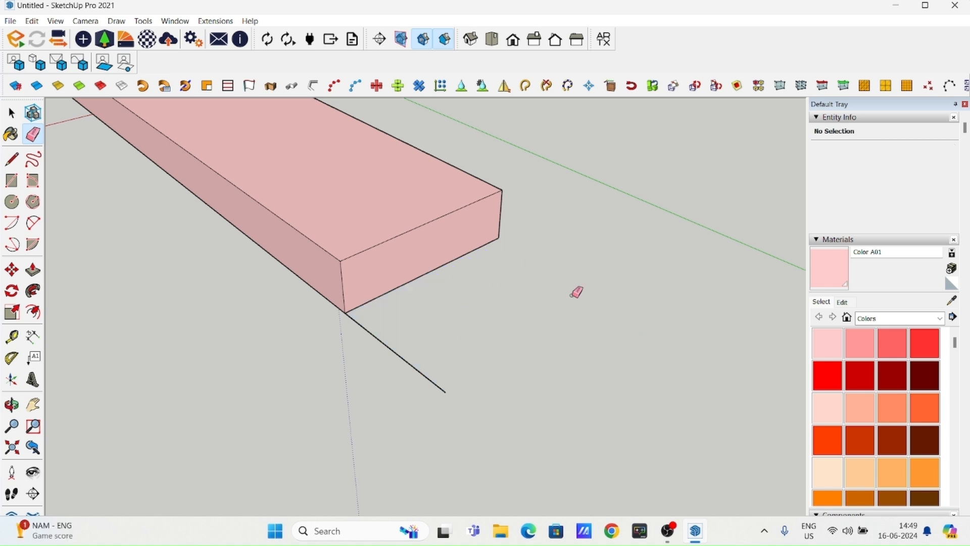
pyautogui.keyDown('shift'); pyautogui.moveTo(515, 344); pyautogui.dragTo(540, 303, button='middle'); pyautogui.keyUp('shift')
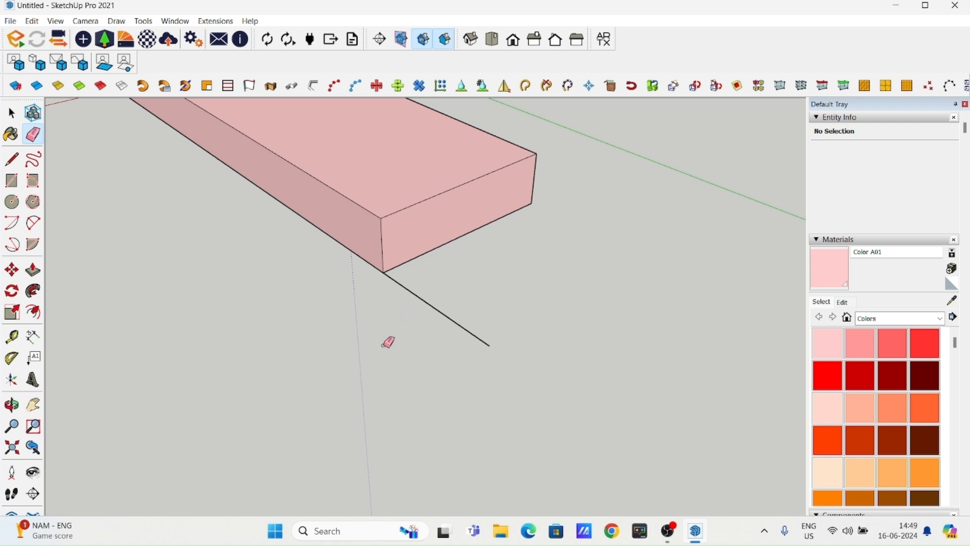
pyautogui.moveTo(443, 337); pyautogui.dragTo(467, 319)
# - Erase the upper edge at the box's near end, removing the adjoining top and end faces
pyautogui.scroll(-2, 528, 301)
pyautogui.scroll(-2, 528, 301)
pyautogui.keyDown('shift'); pyautogui.moveTo(381, 301); pyautogui.dragTo(383, 401, button='middle'); pyautogui.keyUp('shift')
pyautogui.scroll(3, 447, 360)
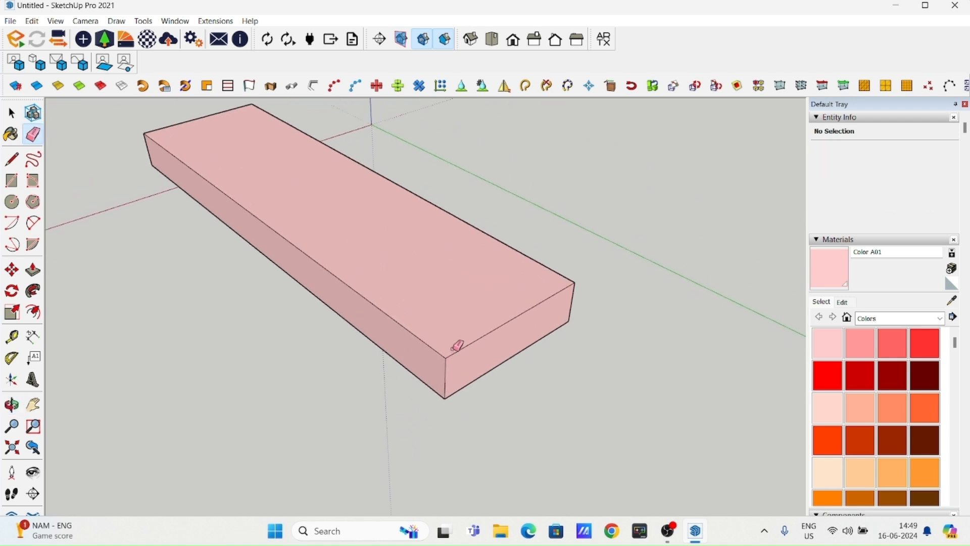
pyautogui.click(484, 334)
pyautogui.moveTo(487, 342)
pyautogui.mouseDown(button='middle')
pyautogui.moveTo(446, 353)
pyautogui.moveTo(401, 256)
pyautogui.mouseUp(button='middle')
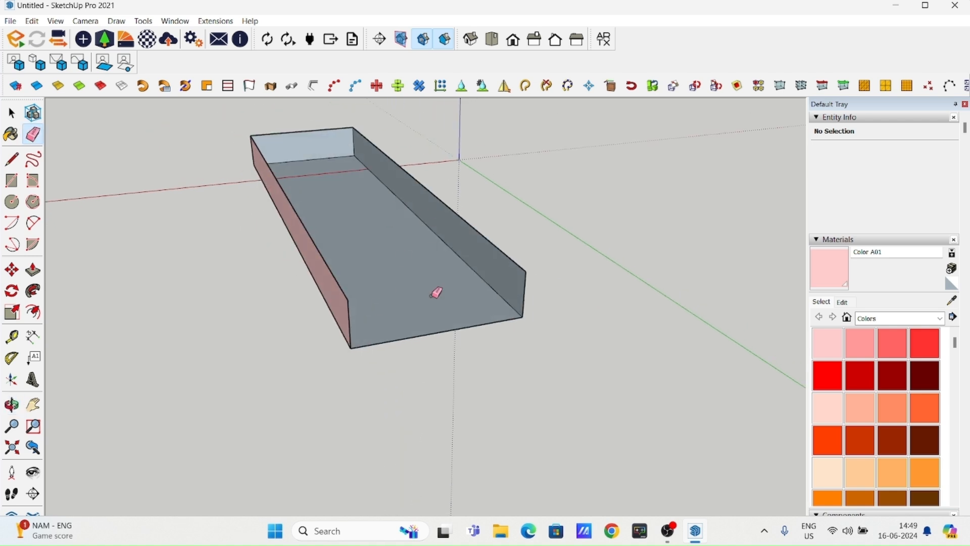
pyautogui.moveTo(410, 318); pyautogui.dragTo(563, 338, button='middle')
pyautogui.scroll(-2, 385, 301)
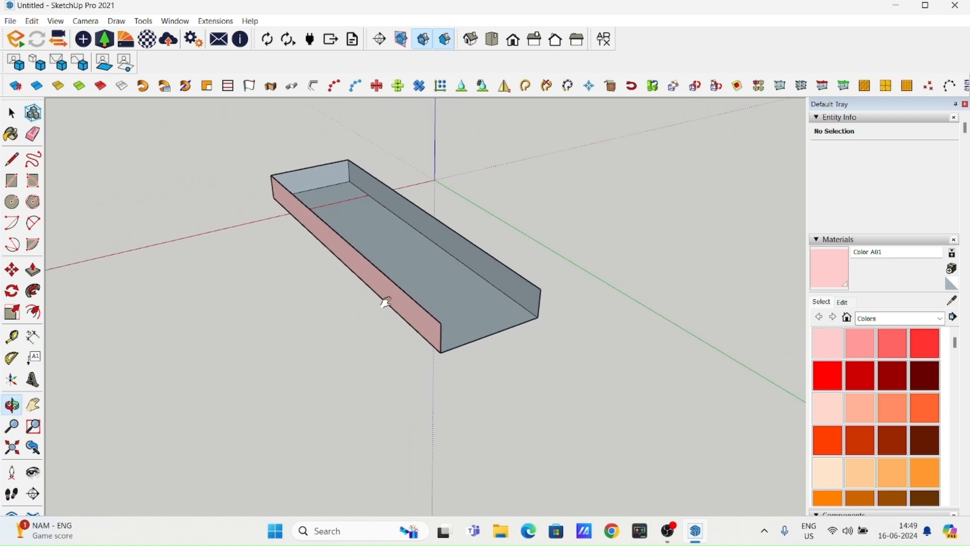
pyautogui.keyDown('shift'); pyautogui.moveTo(386, 301); pyautogui.dragTo(475, 329, button='middle'); pyautogui.keyUp('shift')
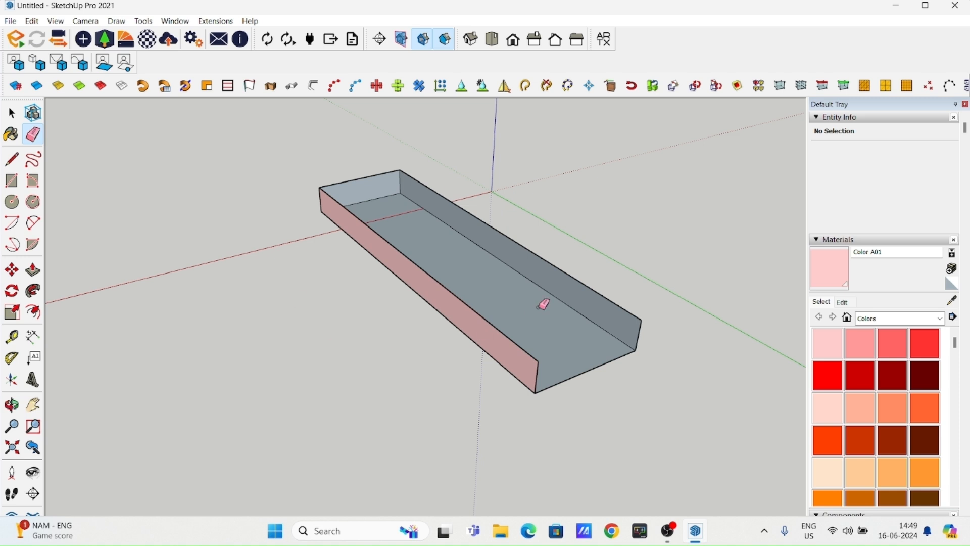
pyautogui.moveTo(500, 371)
pyautogui.mouseDown(button='middle')
pyautogui.moveTo(613, 320)
pyautogui.moveTo(535, 329)
pyautogui.moveTo(503, 371)
pyautogui.mouseUp(button='middle')
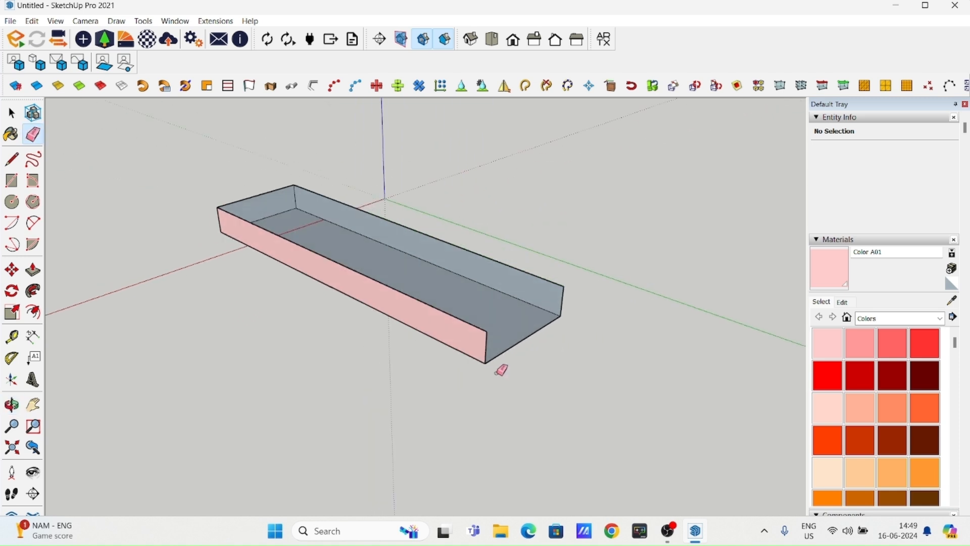
# - Draw a line between the two upper corners of the box's open near end to restore its top and end faces
pyautogui.click(12, 116)
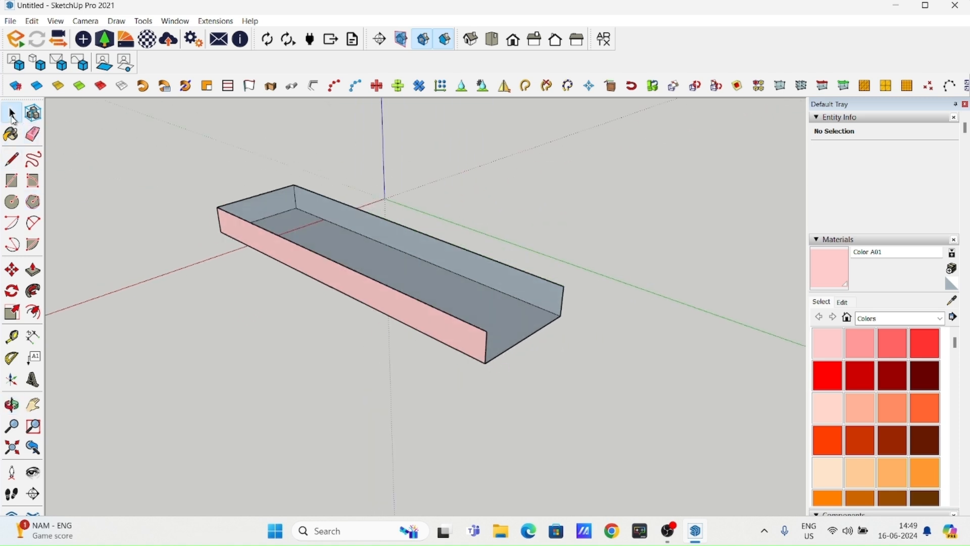
pyautogui.click(13, 160)
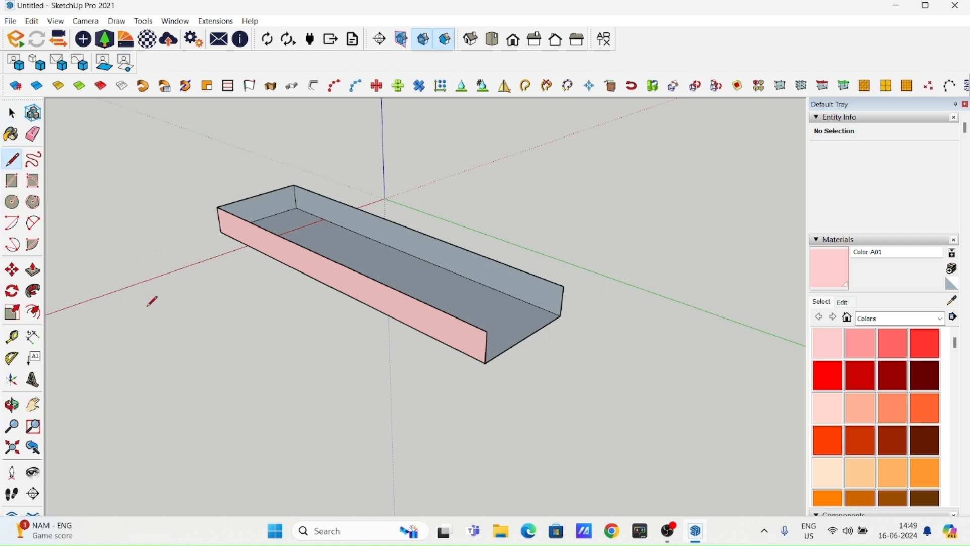
pyautogui.keyDown('shift'); pyautogui.moveTo(475, 330); pyautogui.dragTo(402, 299, button='middle'); pyautogui.keyUp('shift')
pyautogui.scroll(2, 402, 299)
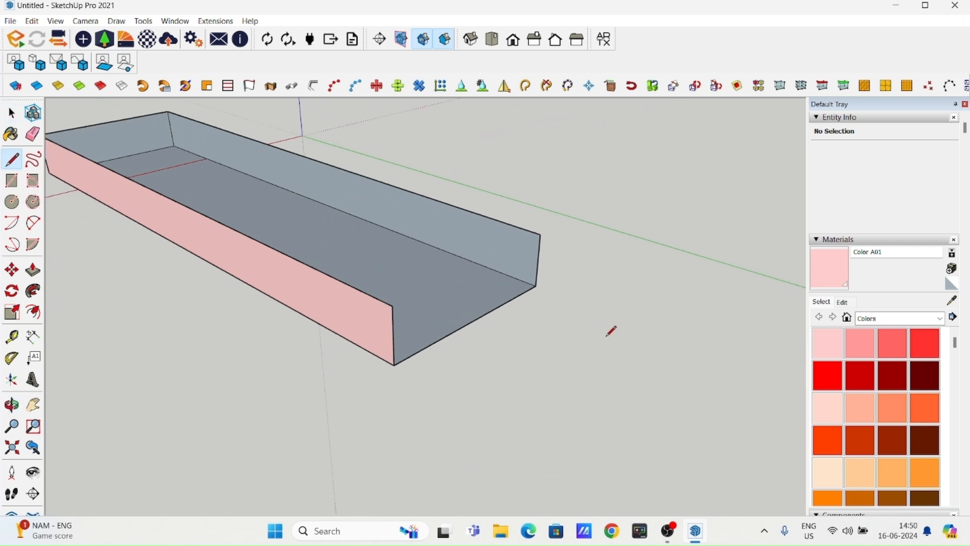
pyautogui.click(392, 305)
pyautogui.click(540, 233)
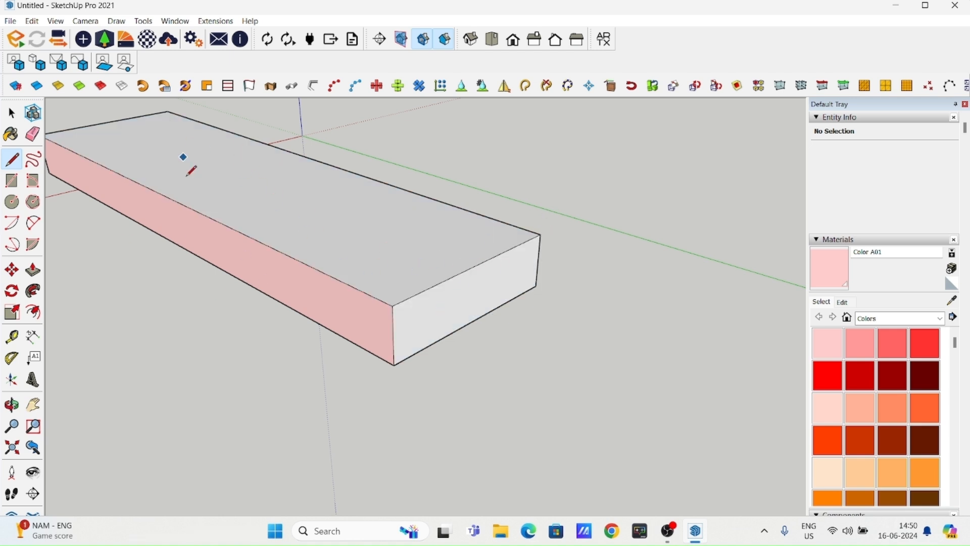
pyautogui.keyDown('shift'); pyautogui.moveTo(349, 305); pyautogui.dragTo(442, 351, button='middle'); pyautogui.keyUp('shift')
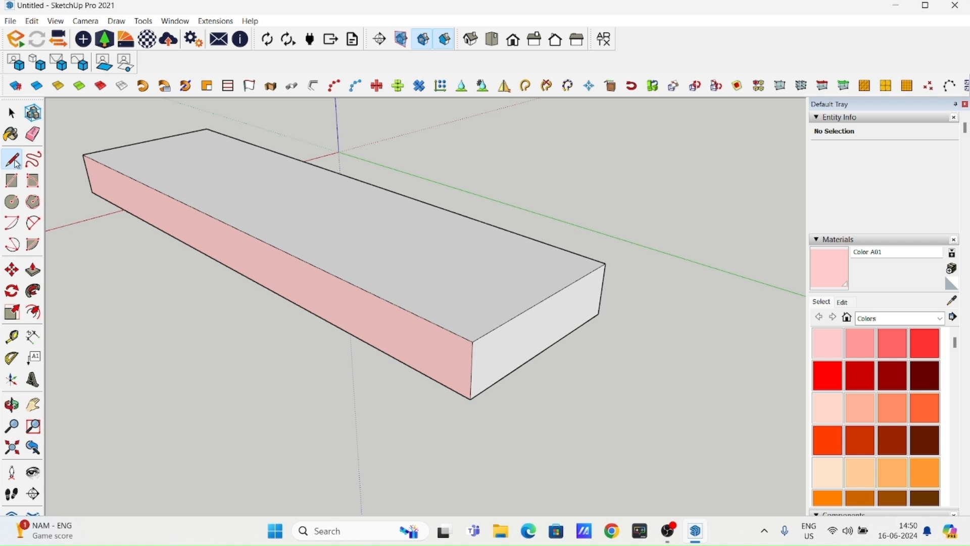
# - Paint the box's restored top and near end faces with the light pink Color A01
pyautogui.click(8, 120)
pyautogui.click(834, 346)
pyautogui.click(550, 277)
pyautogui.click(559, 299)
pyautogui.click(12, 114)
pyautogui.moveTo(167, 268); pyautogui.dragTo(68, 132, button='middle')
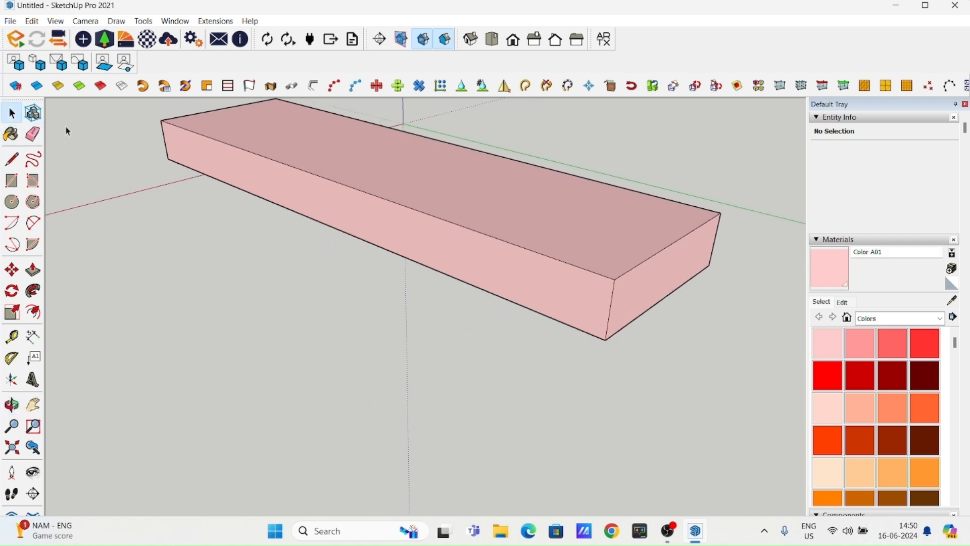
# - Draw several overlapping freehand shapes on the ground in front of the box's long side
pyautogui.click(31, 163)
pyautogui.moveTo(315, 295)
pyautogui.mouseDown()
pyautogui.moveTo(353, 421)
pyautogui.moveTo(343, 328)
pyautogui.moveTo(230, 278)
pyautogui.moveTo(284, 336)
pyautogui.mouseUp()
pyautogui.moveTo(284, 336)
pyautogui.mouseDown(button='middle')
pyautogui.moveTo(354, 347)
pyautogui.moveTo(386, 293)
pyautogui.moveTo(370, 361)
pyautogui.moveTo(321, 290)
pyautogui.mouseUp(button='middle')
pyautogui.moveTo(314, 302)
pyautogui.mouseDown()
pyautogui.moveTo(346, 368)
pyautogui.moveTo(330, 345)
pyautogui.moveTo(310, 338)
pyautogui.mouseUp()
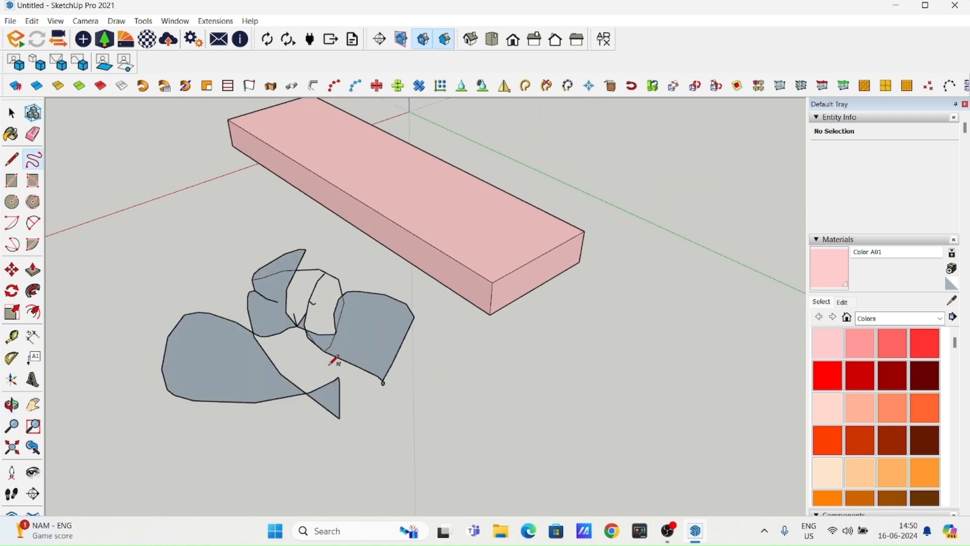
# - Delete all the freehand shapes on the ground in front of the box
pyautogui.click(4, 112)
pyautogui.moveTo(206, 277)
pyautogui.mouseDown(button='middle')
pyautogui.moveTo(330, 225)
pyautogui.moveTo(395, 343)
pyautogui.moveTo(399, 278)
pyautogui.moveTo(313, 305)
pyautogui.mouseUp(button='middle')
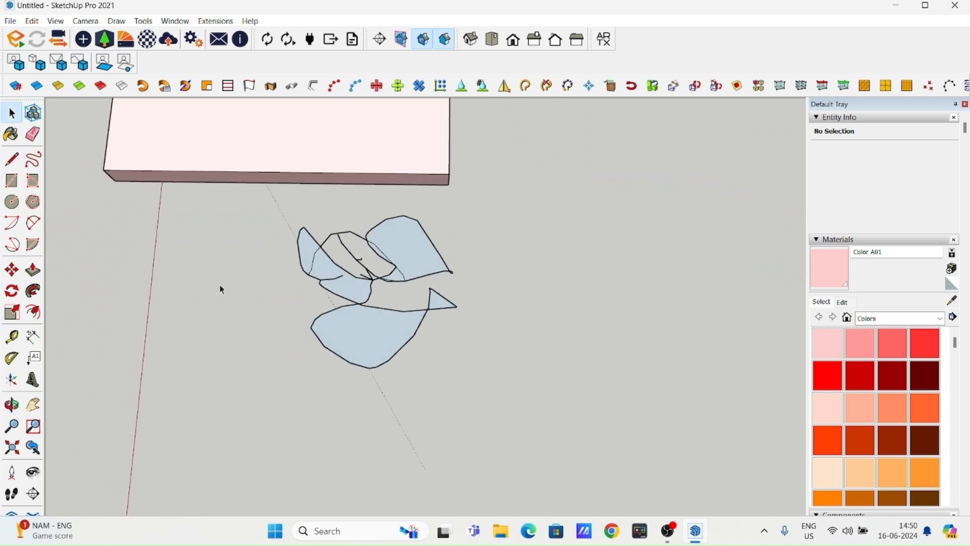
pyautogui.moveTo(514, 294); pyautogui.dragTo(329, 273, button='middle')
pyautogui.moveTo(269, 199)
pyautogui.mouseDown()
pyautogui.moveTo(556, 433)
pyautogui.moveTo(514, 425)
pyautogui.mouseUp()
pyautogui.moveTo(374, 287); pyautogui.dragTo(288, 206, button='middle')
pyautogui.press('Delete')
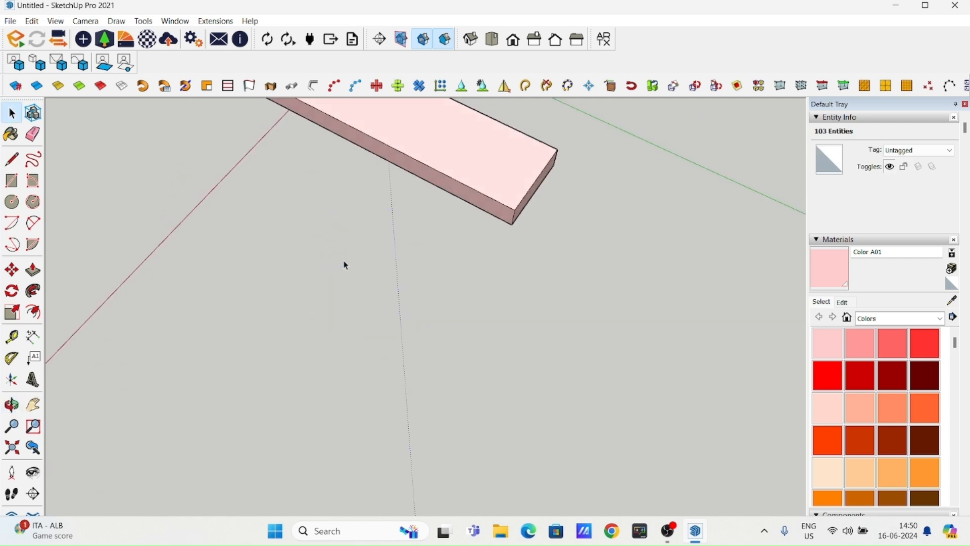
# - Draw two large separate rectangles on the ground in front of the box, the second one crossing the green axis
pyautogui.moveTo(388, 328); pyautogui.dragTo(327, 313, button='middle')
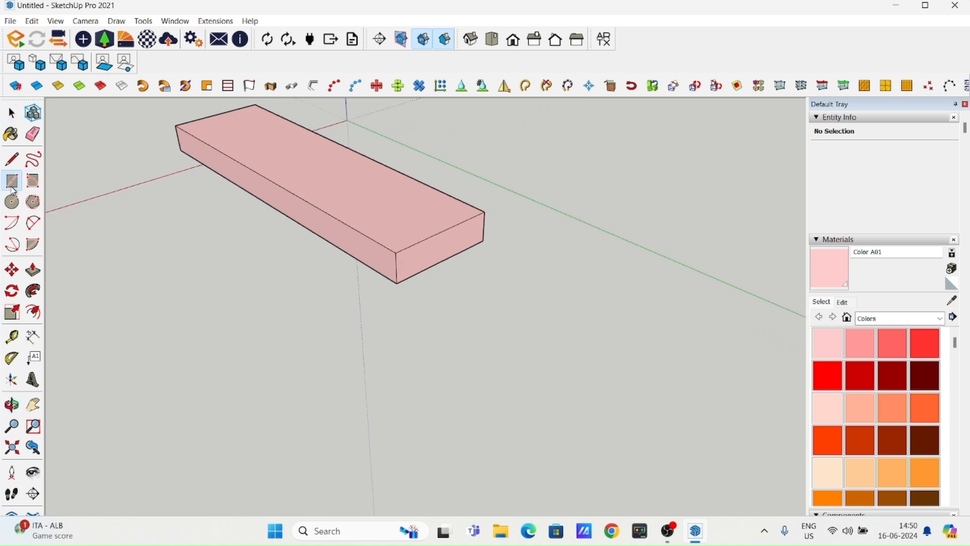
pyautogui.scroll(-5, 324, 219)
pyautogui.keyDown('shift'); pyautogui.moveTo(333, 288); pyautogui.dragTo(333, 243, button='middle'); pyautogui.keyUp('shift')
pyautogui.press('r')
pyautogui.click(222, 281)
pyautogui.click(524, 277)
pyautogui.moveTo(454, 287); pyautogui.dragTo(404, 369, button='middle')
pyautogui.click(470, 215)
pyautogui.click(732, 238)
pyautogui.keyDown('shift'); pyautogui.moveTo(621, 259); pyautogui.dragTo(610, 287, button='middle'); pyautogui.keyUp('shift')
pyautogui.scroll(-3, 611, 288)
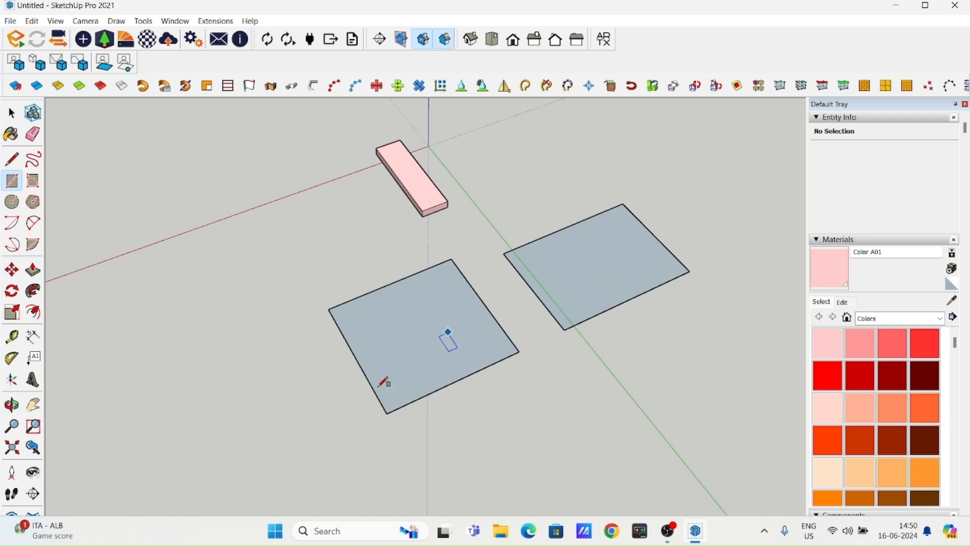
pyautogui.scroll(-1, 381, 353)
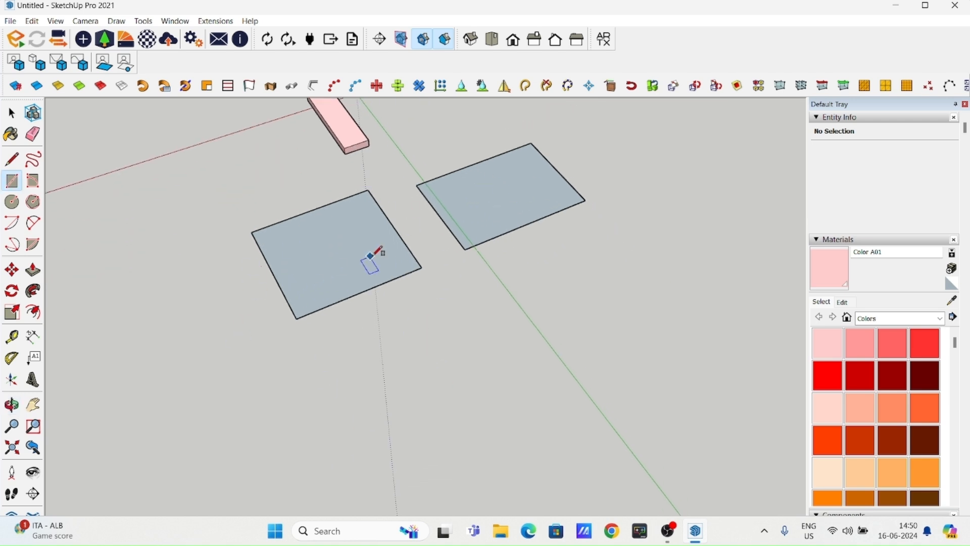
# - Draw a 1200 mm by 1500 mm rectangle on the ground in front of the two large rectangles
pyautogui.moveTo(371, 357); pyautogui.dragTo(364, 327, button='middle')
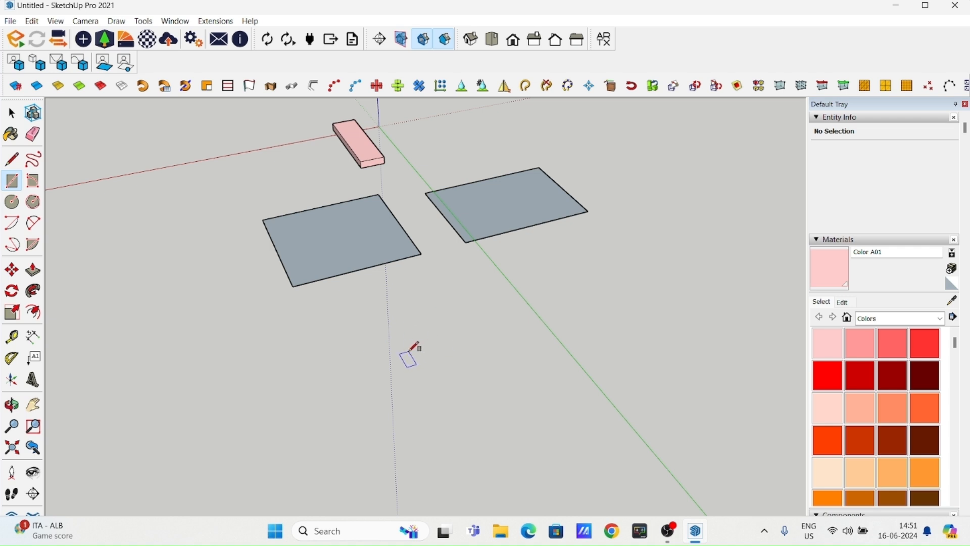
pyautogui.scroll(-1, 399, 314)
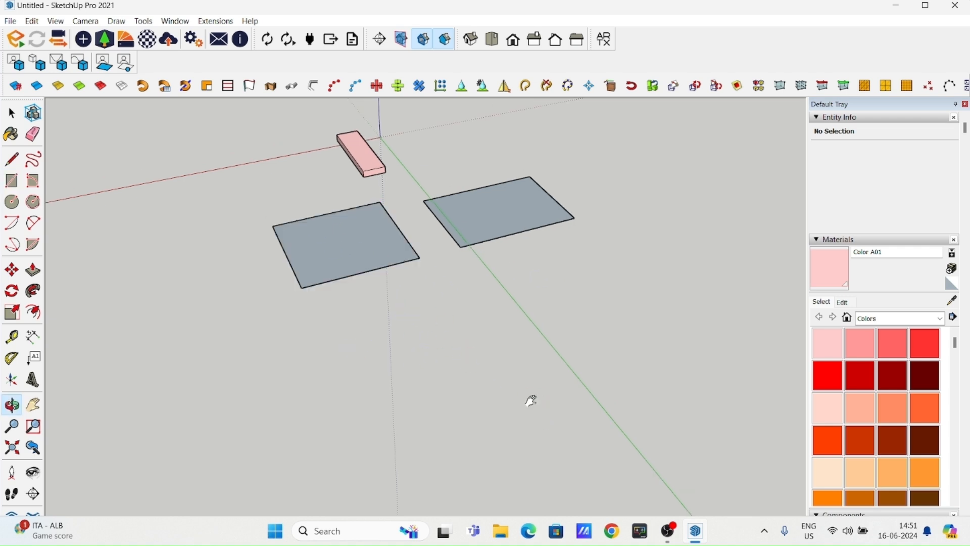
pyautogui.keyDown('shift'); pyautogui.moveTo(529, 400); pyautogui.dragTo(414, 325, button='middle'); pyautogui.keyUp('shift')
pyautogui.scroll(1, 341, 286)
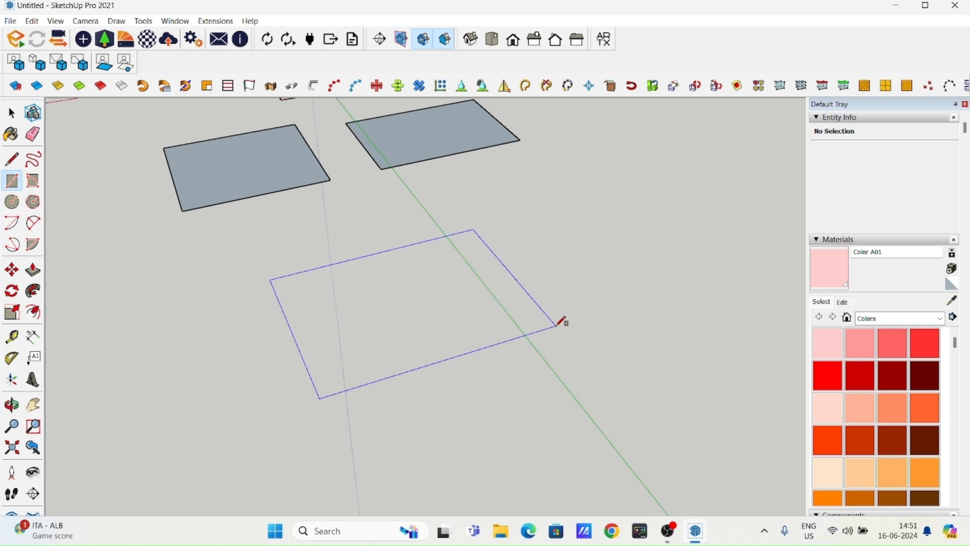
pyautogui.press('Return')
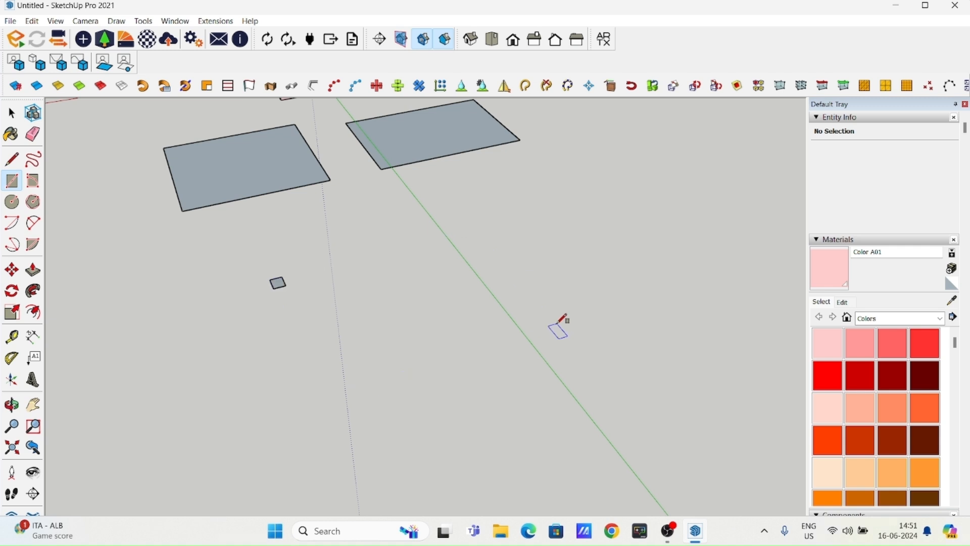
pyautogui.scroll(2, 222, 305)
pyautogui.keyDown('shift'); pyautogui.moveTo(316, 283); pyautogui.dragTo(410, 358, button='middle'); pyautogui.keyUp('shift')
pyautogui.scroll(5, 453, 346)
pyautogui.scroll(1, 459, 337)
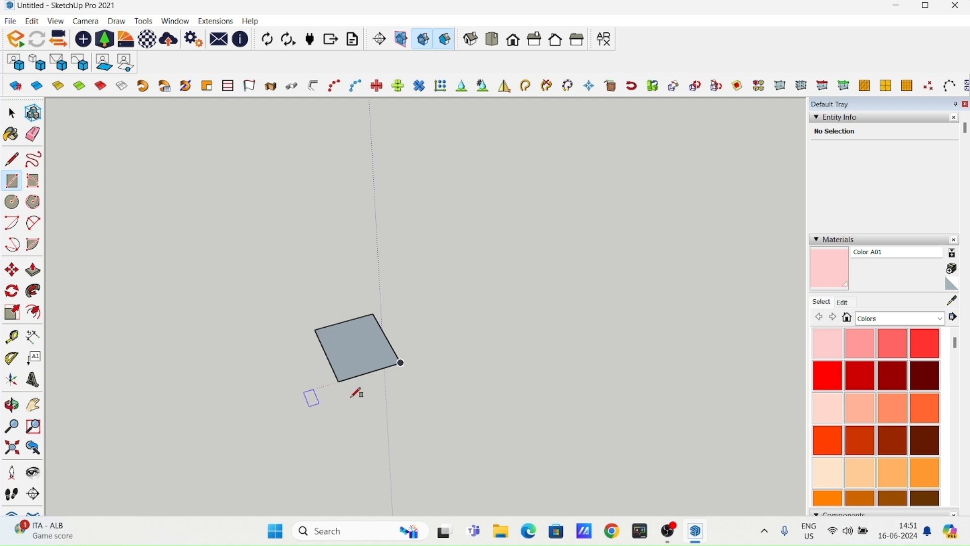
pyautogui.keyDown('shift'); pyautogui.moveTo(375, 348); pyautogui.dragTo(401, 346, button='middle'); pyautogui.keyUp('shift')
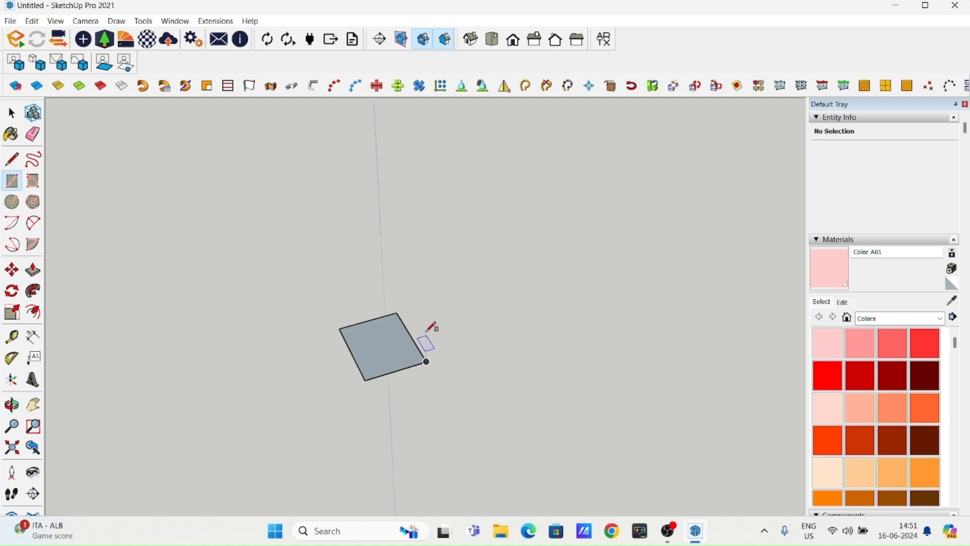
# - Measure two adjoining edges of the small rectangle with the Tape Measure tool
pyautogui.click(11, 115)
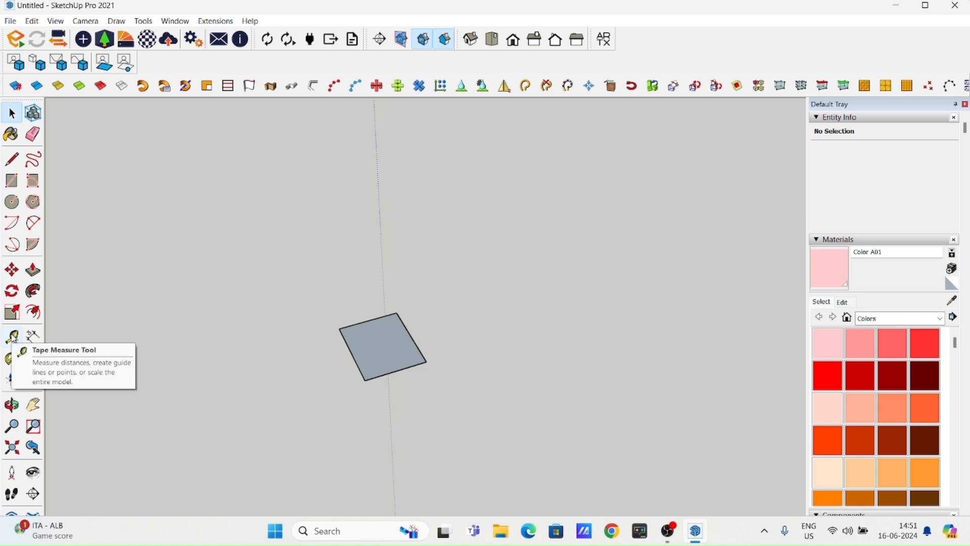
pyautogui.click(13, 336)
pyautogui.scroll(2, 374, 374)
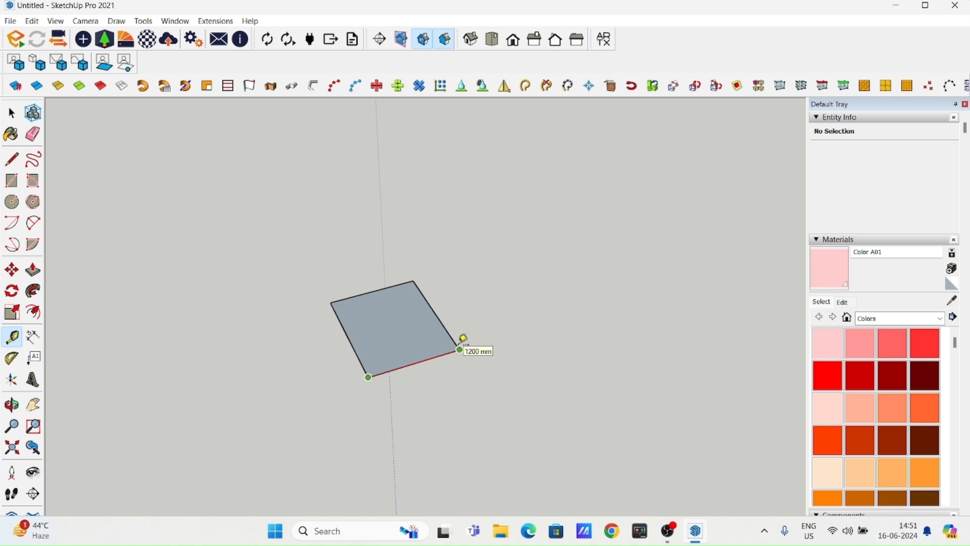
pyautogui.press('Escape')
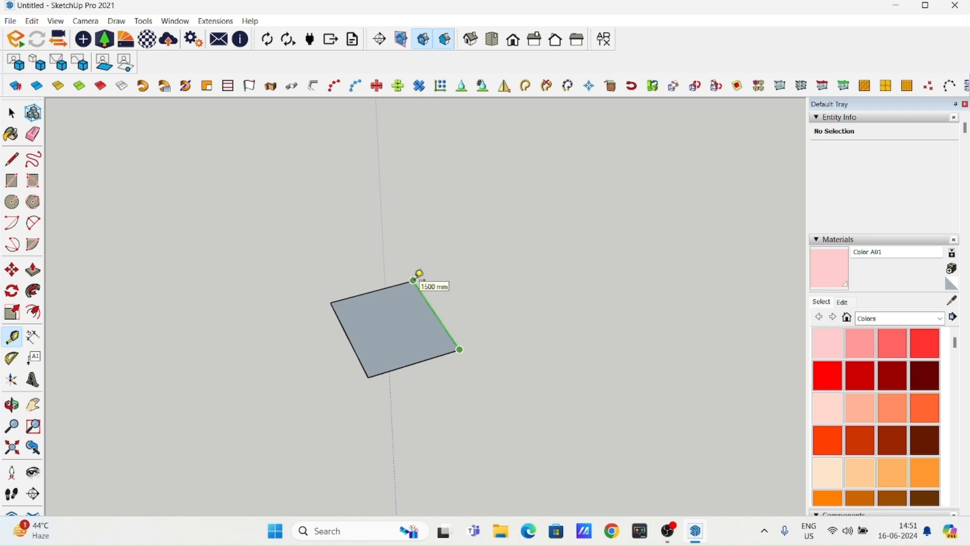
pyautogui.click(11, 118)
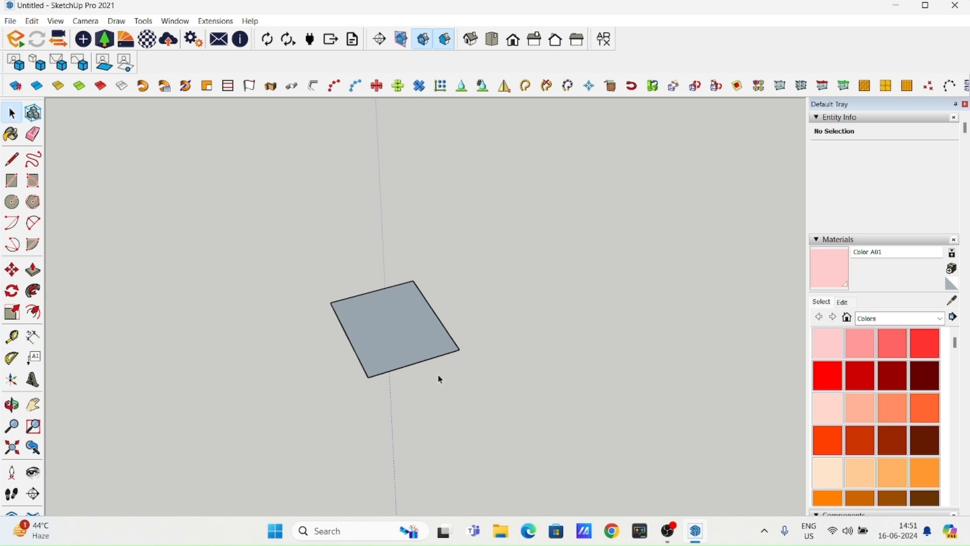
# - Draw a long line parallel to the red axis on the ground, starting between the large rectangles and the small one
pyautogui.scroll(-8, 439, 385)
pyautogui.keyDown('shift'); pyautogui.moveTo(454, 332); pyautogui.dragTo(331, 401, button='middle'); pyautogui.keyUp('shift')
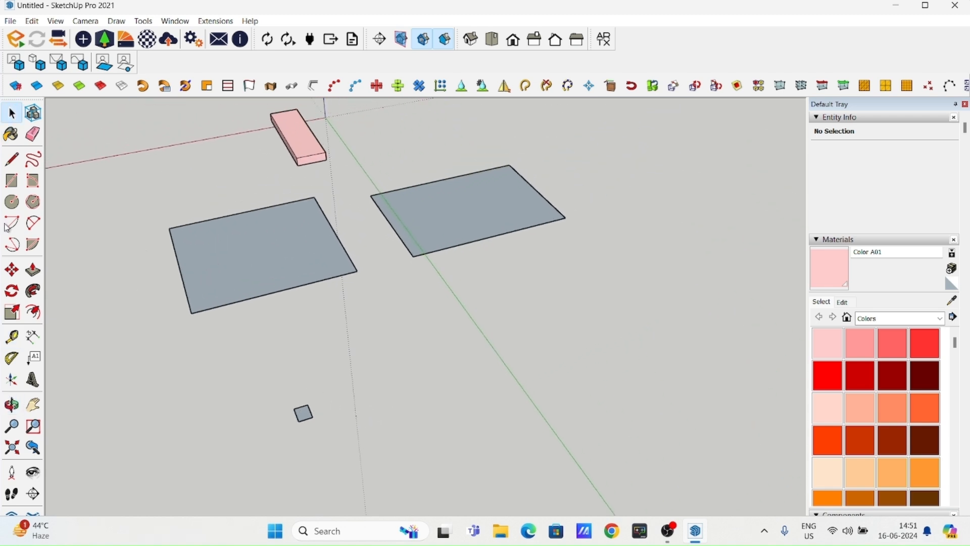
pyautogui.click(14, 162)
pyautogui.click(363, 347)
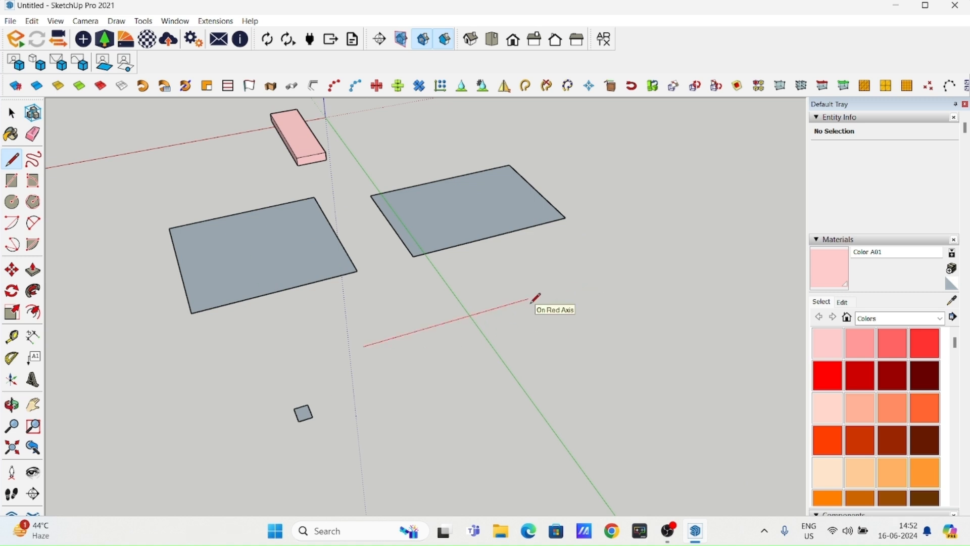
pyautogui.press('Return')
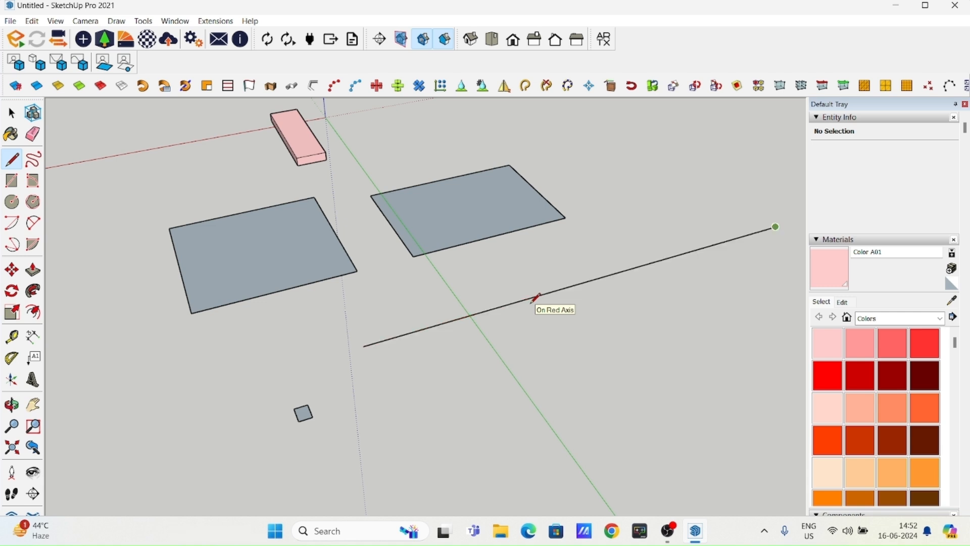
pyautogui.press('Escape')
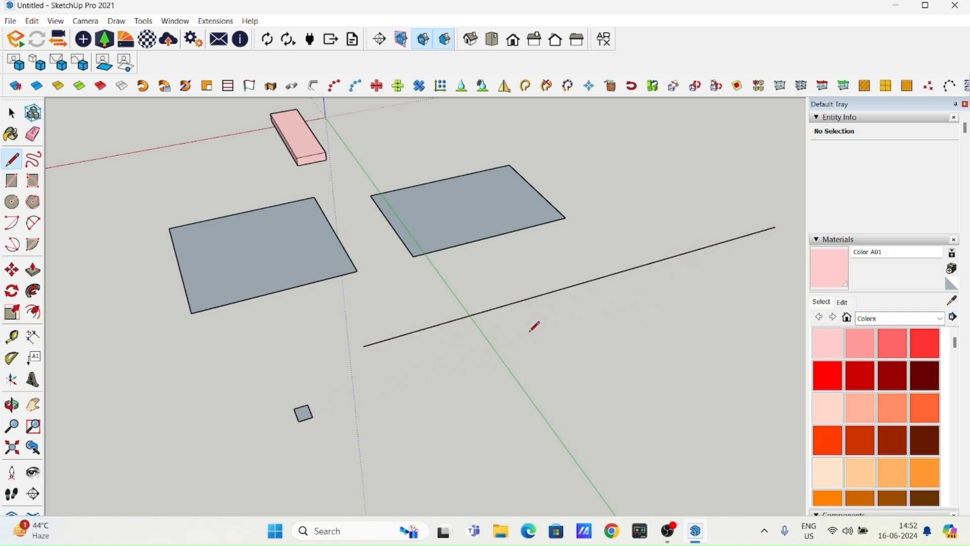
# - Erase the long line and the small rectangle in front of the two large rectangles
pyautogui.scroll(-2, 417, 332)
pyautogui.moveTo(418, 332)
pyautogui.mouseDown(button='middle')
pyautogui.moveTo(483, 339)
pyautogui.moveTo(389, 352)
pyautogui.moveTo(424, 326)
pyautogui.moveTo(473, 312)
pyautogui.mouseUp(button='middle')
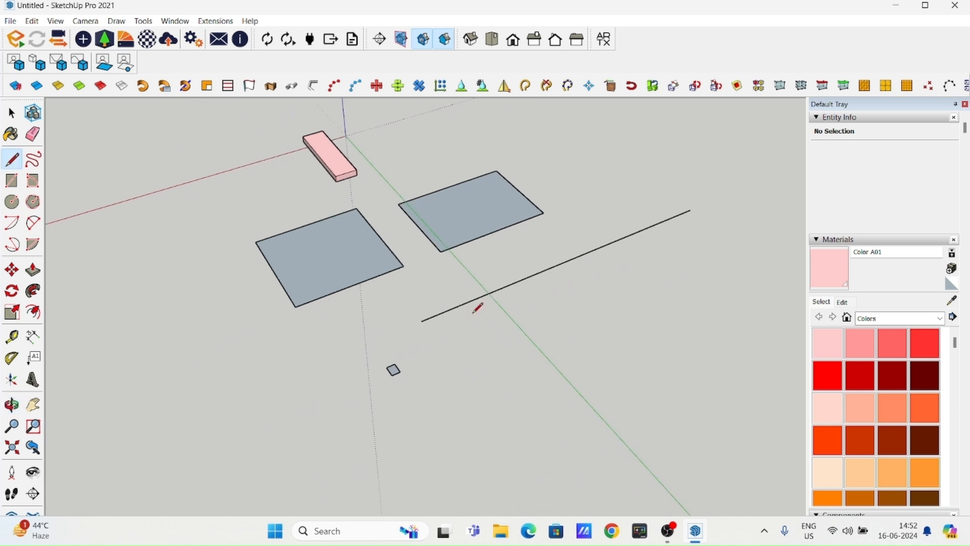
pyautogui.click(32, 134)
pyautogui.click(457, 306)
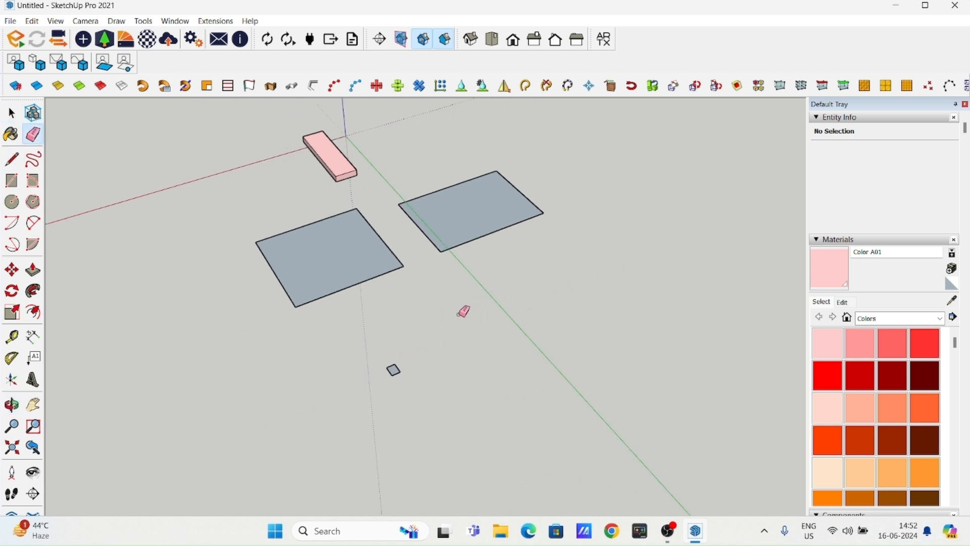
pyautogui.scroll(3, 386, 327)
pyautogui.moveTo(357, 411)
pyautogui.keyDown('shift'); pyautogui.mouseDown(button='middle')
pyautogui.moveTo(387, 327)
pyautogui.moveTo(302, 388)
pyautogui.mouseUp(button='middle'); pyautogui.keyUp('shift')
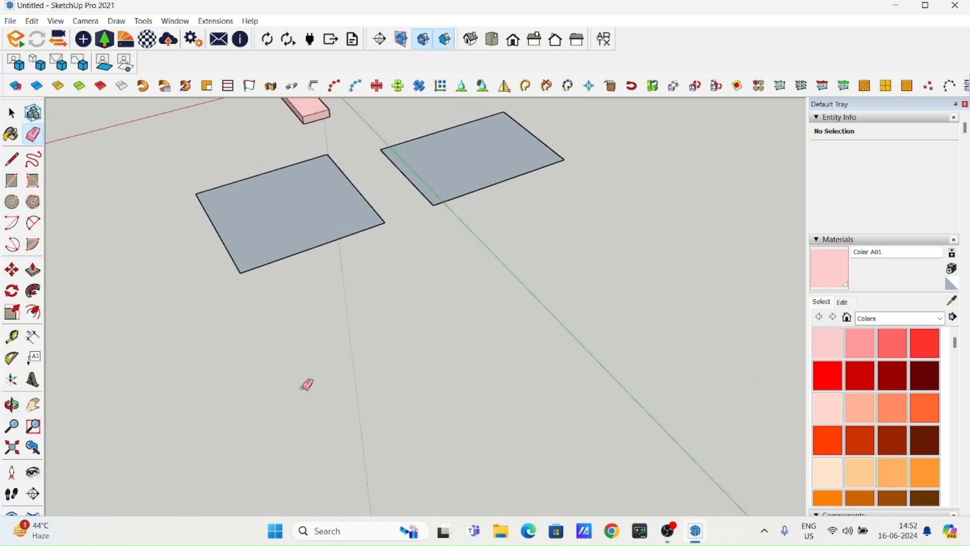
# - Draw a three-corner Rotated Rectangle flat on the ground in front of the two large rectangles
pyautogui.click(30, 183)
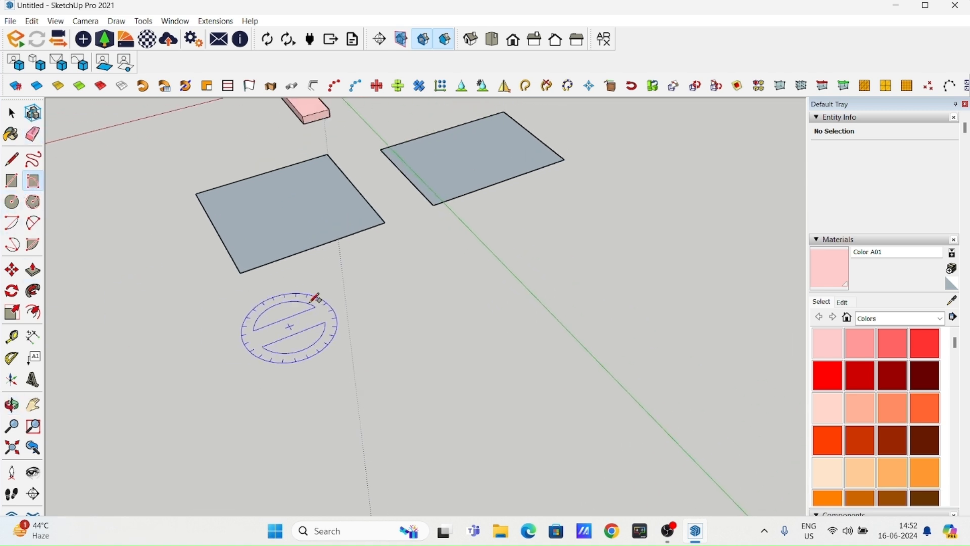
pyautogui.click(357, 377)
pyautogui.click(322, 323)
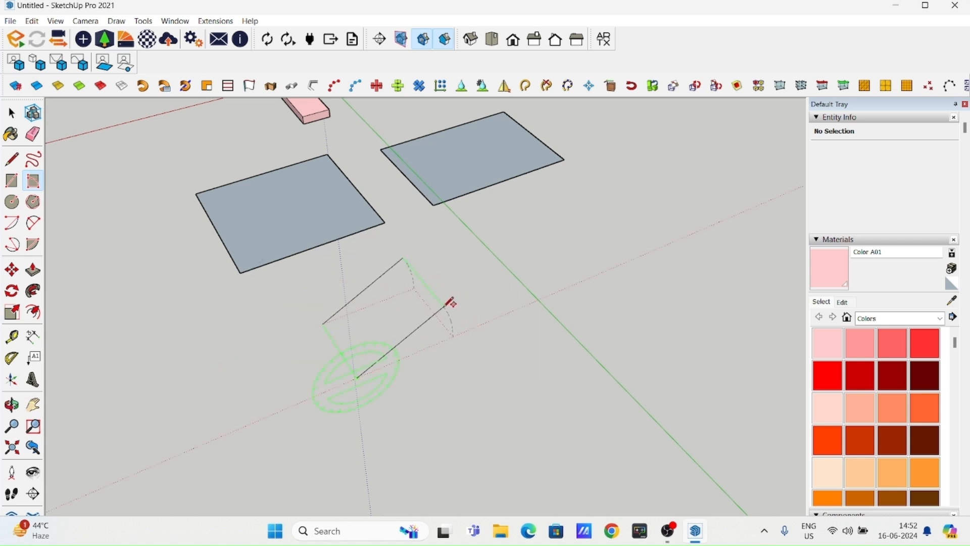
pyautogui.click(478, 327)
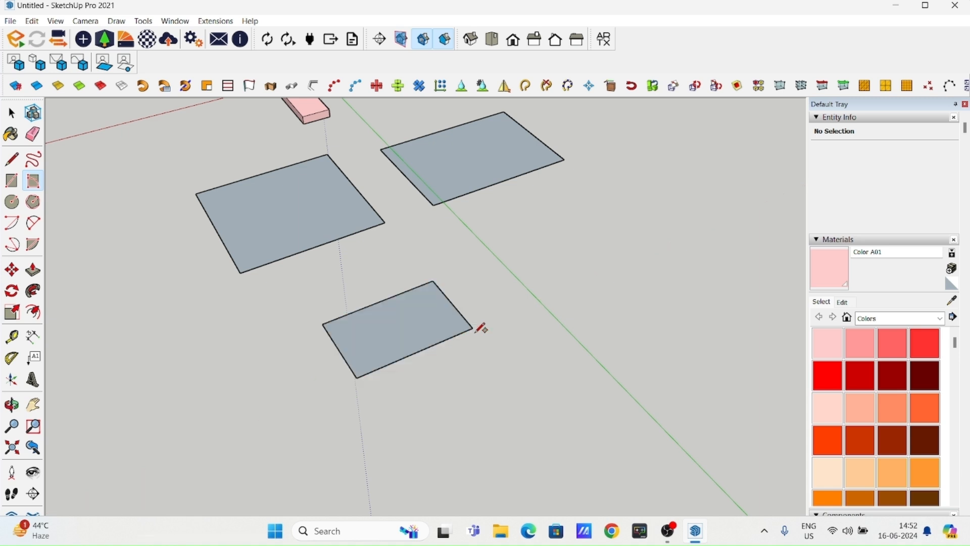
# - Draw a vertical Rotated Rectangle standing on the long front edge of the small ground rectangle, matching that edge's length
pyautogui.moveTo(480, 335); pyautogui.dragTo(407, 218, button='middle')
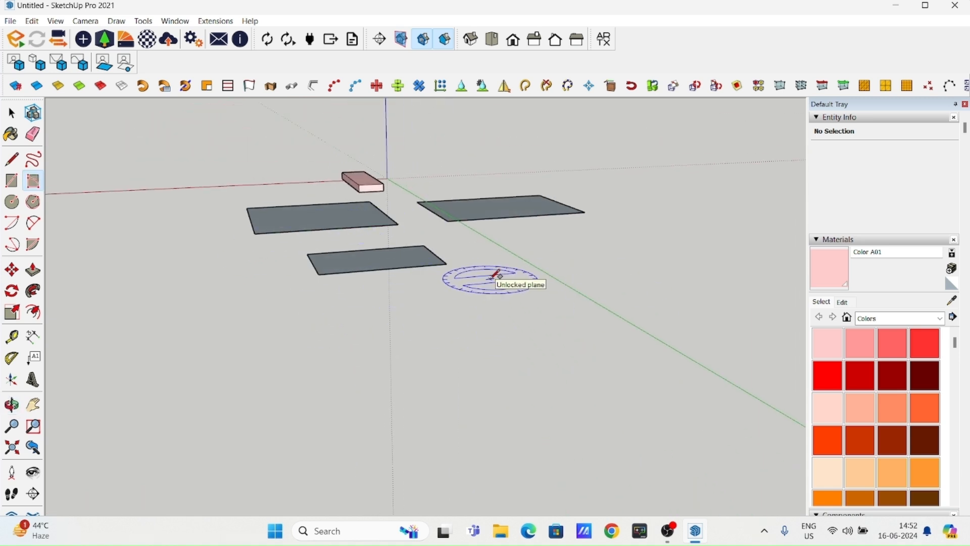
pyautogui.moveTo(498, 282); pyautogui.dragTo(368, 357, button='middle')
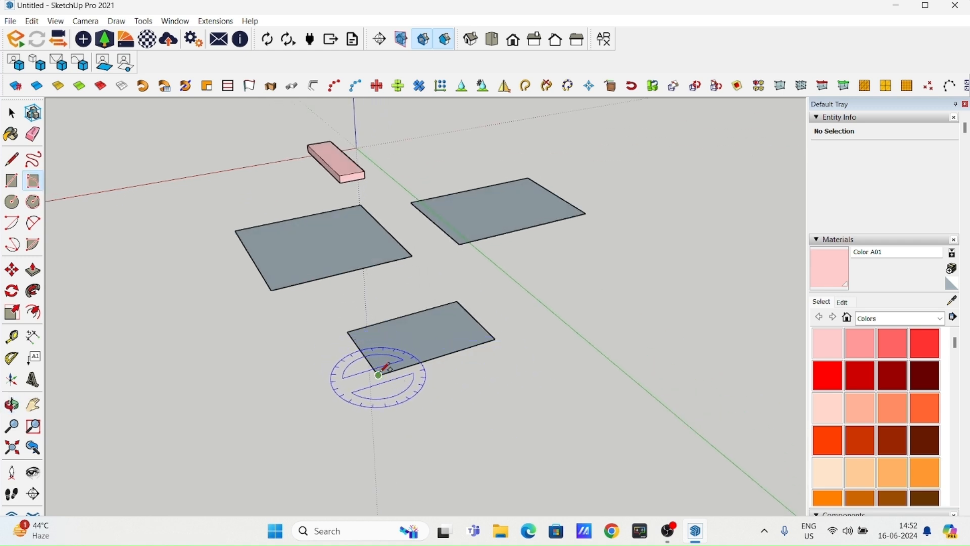
pyautogui.click(374, 289)
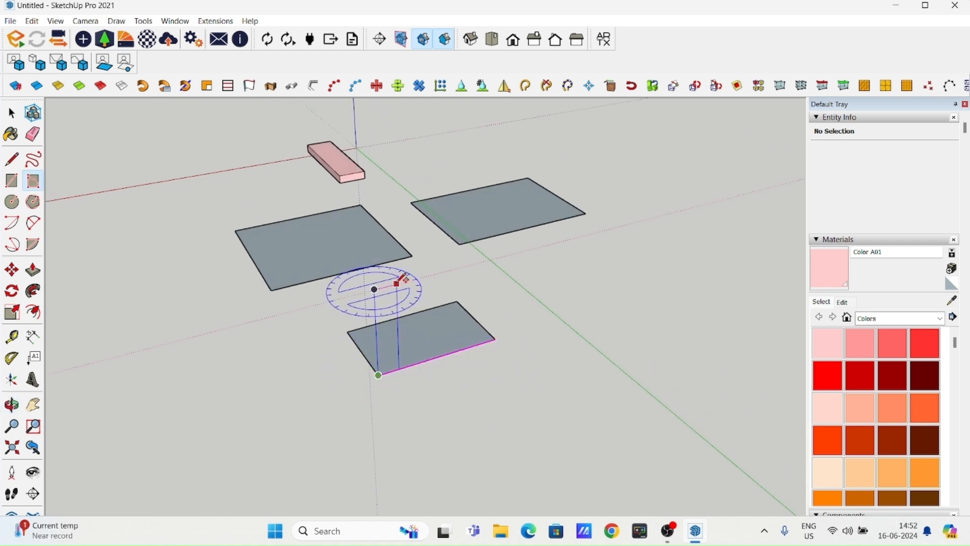
pyautogui.click(500, 254)
pyautogui.moveTo(504, 249); pyautogui.dragTo(413, 270, button='middle')
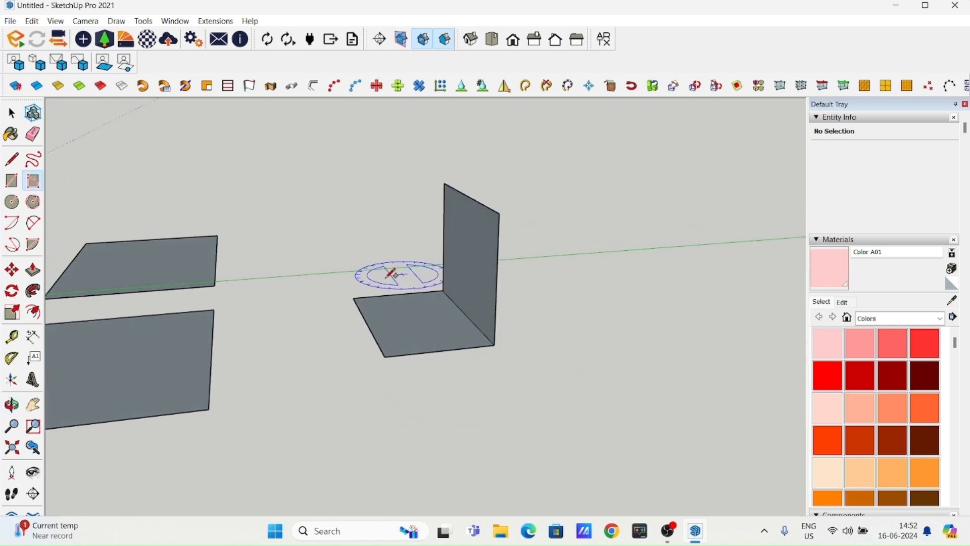
pyautogui.moveTo(511, 340); pyautogui.dragTo(399, 316, button='middle')
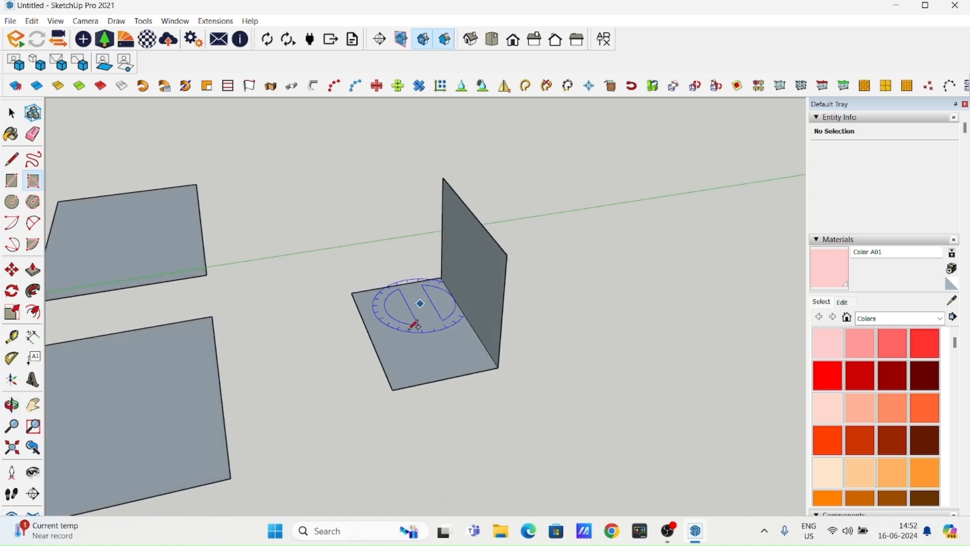
# - Draw a large circle flat on the ground beside the two large rectangles and the upright one
pyautogui.click(10, 203)
pyautogui.scroll(-5, 291, 309)
pyautogui.keyDown('shift'); pyautogui.moveTo(299, 332); pyautogui.dragTo(301, 244, button='middle'); pyautogui.keyUp('shift')
pyautogui.click(370, 347)
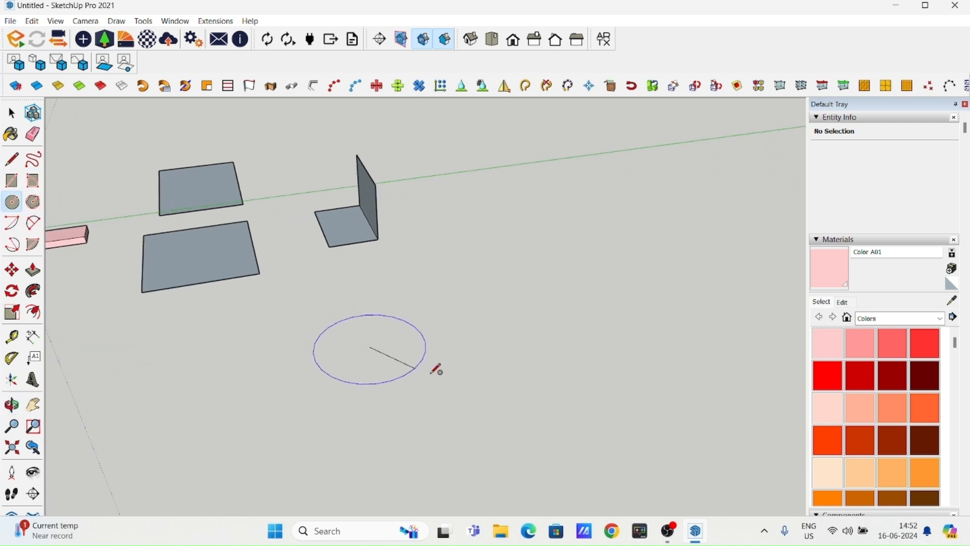
pyautogui.click(481, 383)
# - Draw a much smaller second circle on the ground beside the large circle
pyautogui.scroll(-5, 511, 364)
pyautogui.click(332, 357)
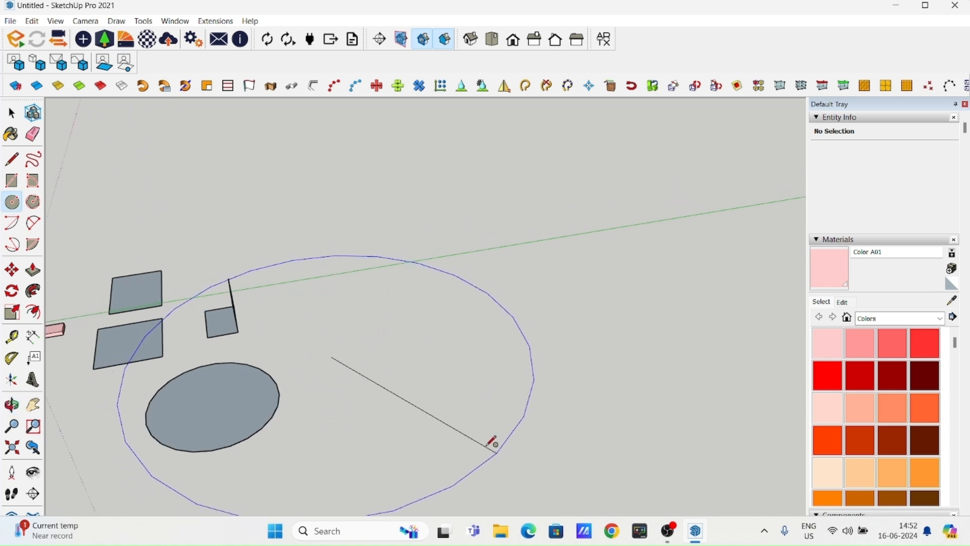
pyautogui.press('Escape')
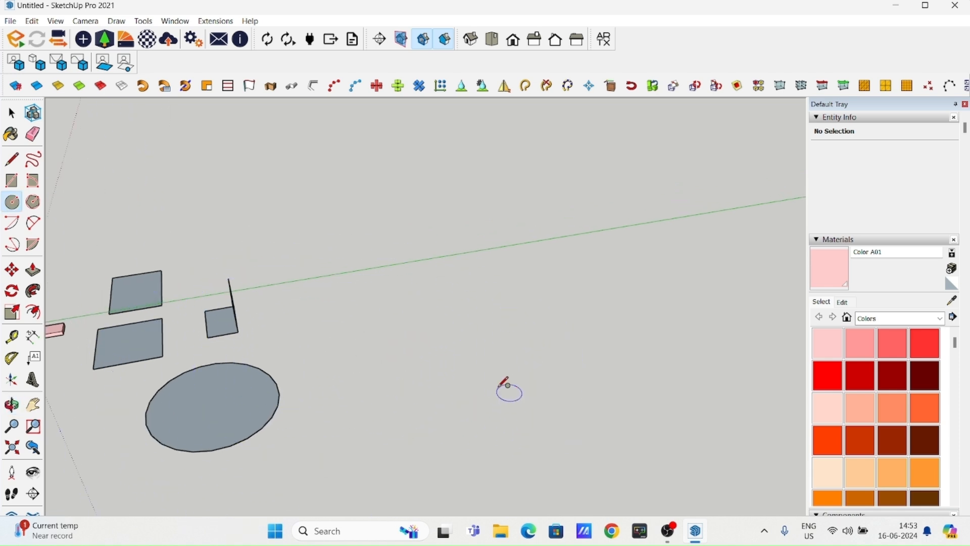
pyautogui.click(346, 349)
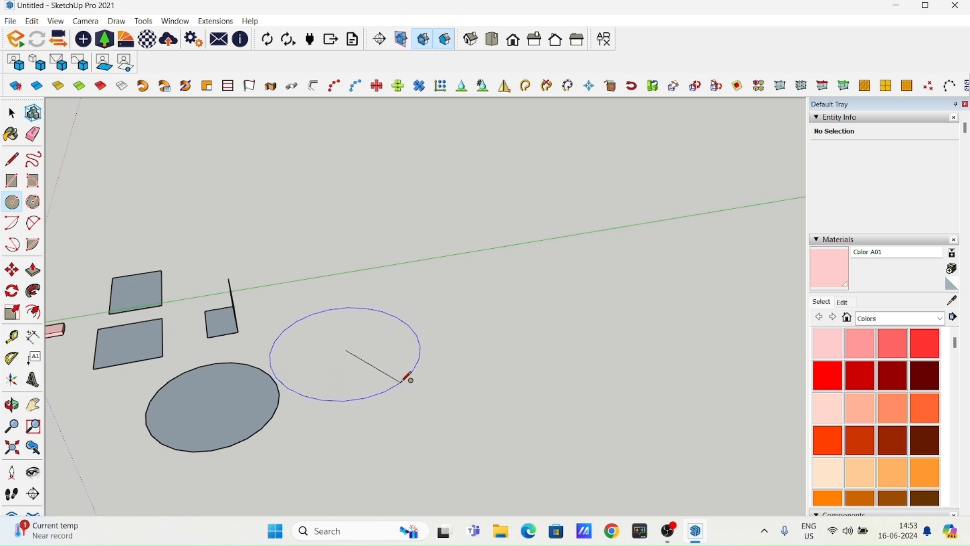
pyautogui.press('Return')
pyautogui.scroll(6, 319, 366)
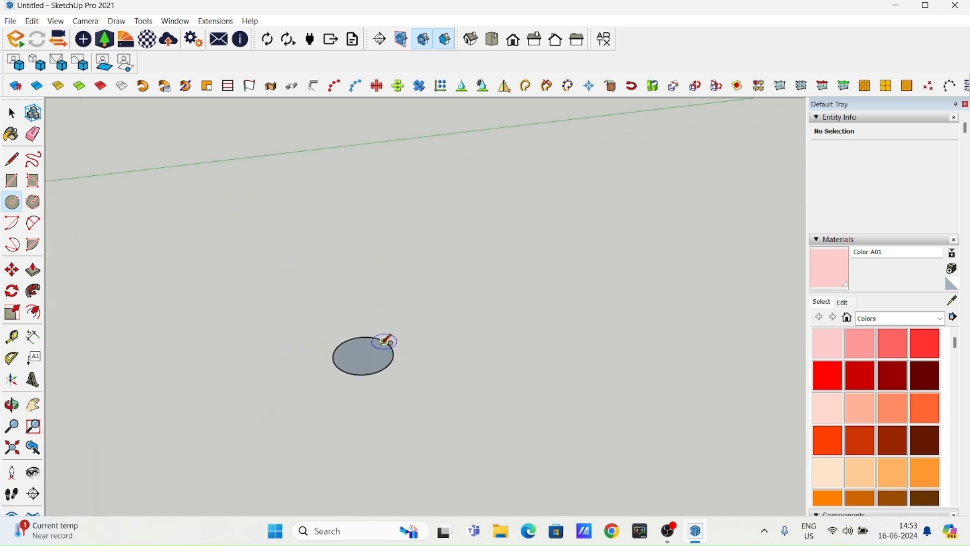
pyautogui.scroll(-6, 454, 350)
pyautogui.scroll(-3, 580, 303)
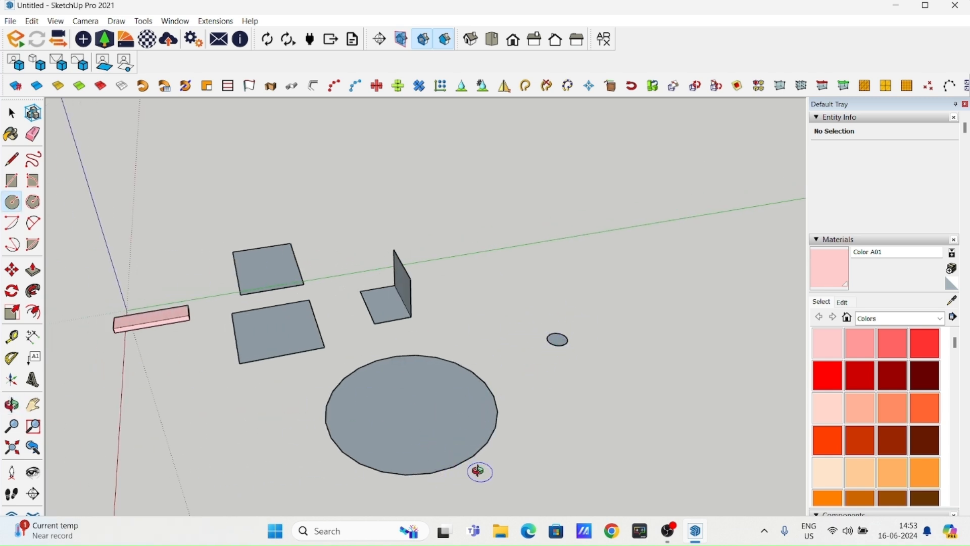
# - Draw a large hexagon with the Polygon tool on the ground, across the green axis beyond the upright rectangle
pyautogui.keyDown('shift'); pyautogui.moveTo(480, 468); pyautogui.dragTo(379, 449, button='middle'); pyautogui.keyUp('shift')
pyautogui.moveTo(520, 346)
pyautogui.mouseDown(button='middle')
pyautogui.moveTo(485, 335)
pyautogui.moveTo(332, 396)
pyautogui.moveTo(328, 314)
pyautogui.moveTo(342, 307)
pyautogui.mouseUp(button='middle')
pyautogui.click(34, 209)
pyautogui.click(327, 314)
pyautogui.click(401, 342)
# - Draw a large centre-point arc on the ground beyond the hexagon, with one end reaching into the hexagon
pyautogui.click(13, 404)
pyautogui.keyDown('shift'); pyautogui.moveTo(568, 379); pyautogui.dragTo(373, 312, button='middle'); pyautogui.keyUp('shift')
pyautogui.click(373, 313)
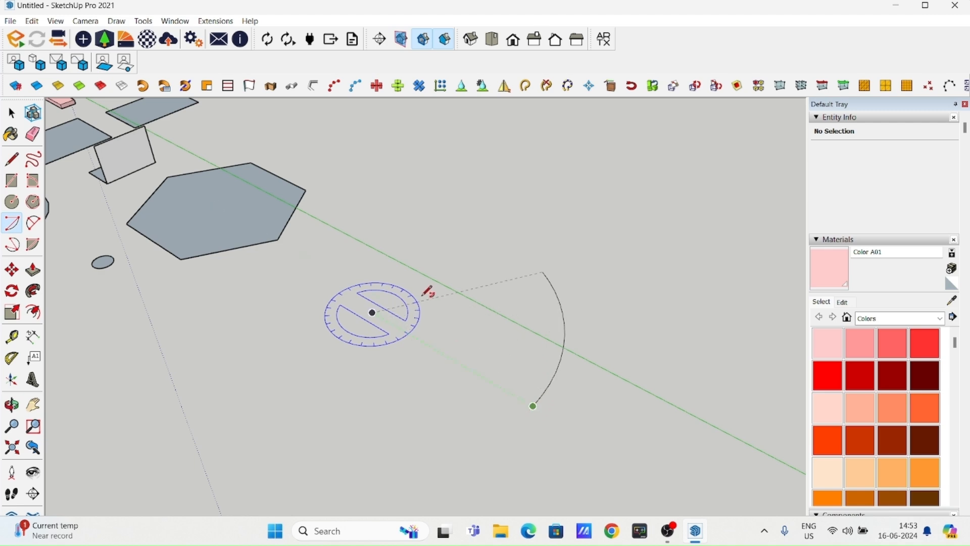
pyautogui.click(340, 299)
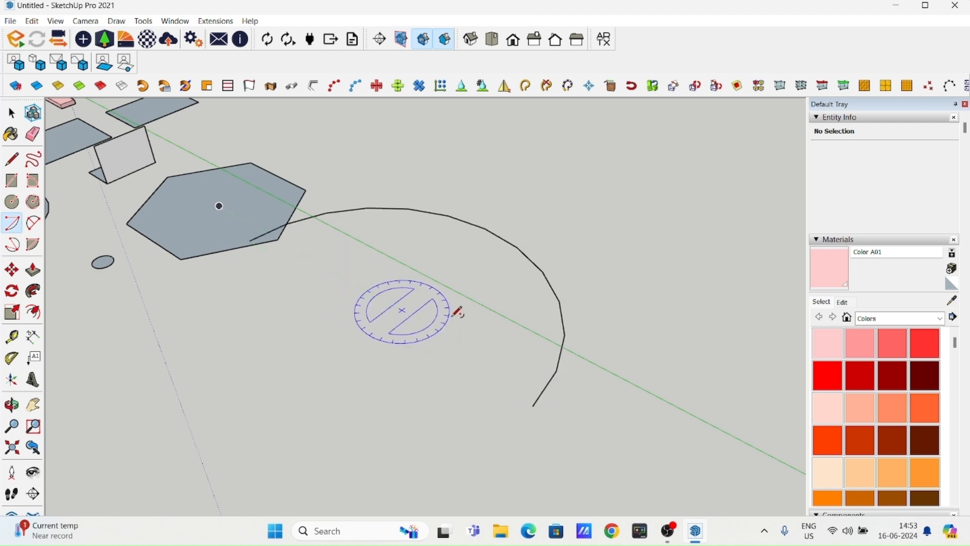
pyautogui.scroll(-4, 453, 334)
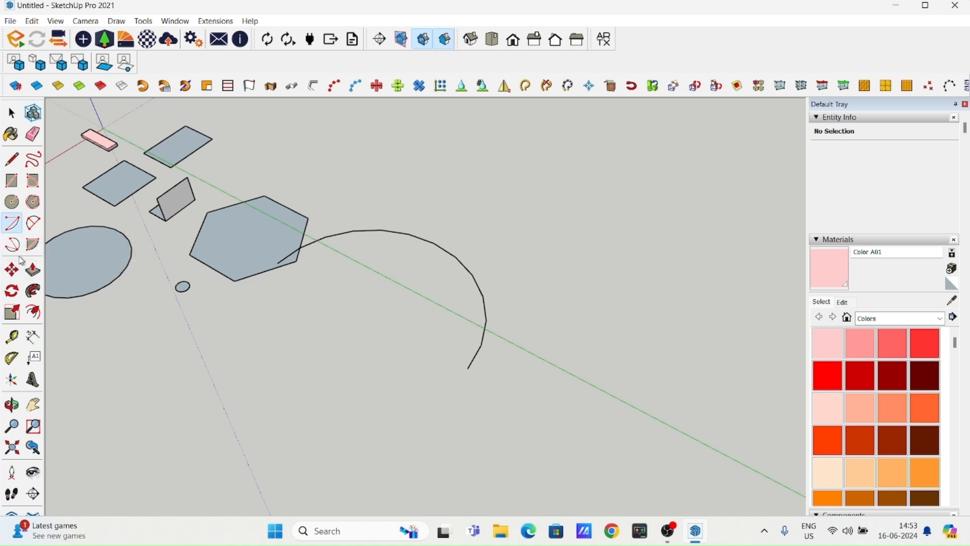
# - Draw a 2 Point Arc bulging outward from the outer short edge of the large rectangle on the green axis
pyautogui.click(33, 223)
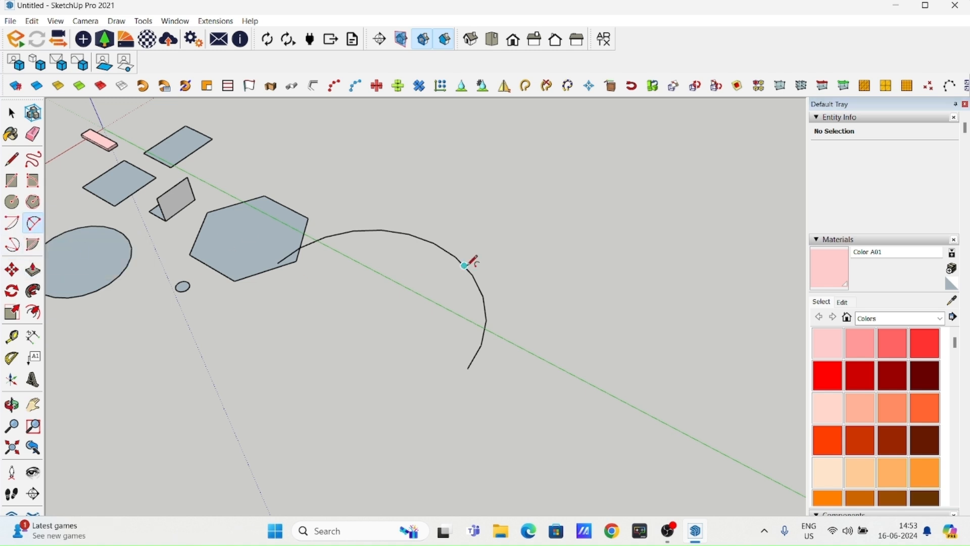
pyautogui.scroll(-1, 252, 299)
pyautogui.keyDown('shift'); pyautogui.moveTo(328, 247); pyautogui.dragTo(533, 447, button='middle'); pyautogui.keyUp('shift')
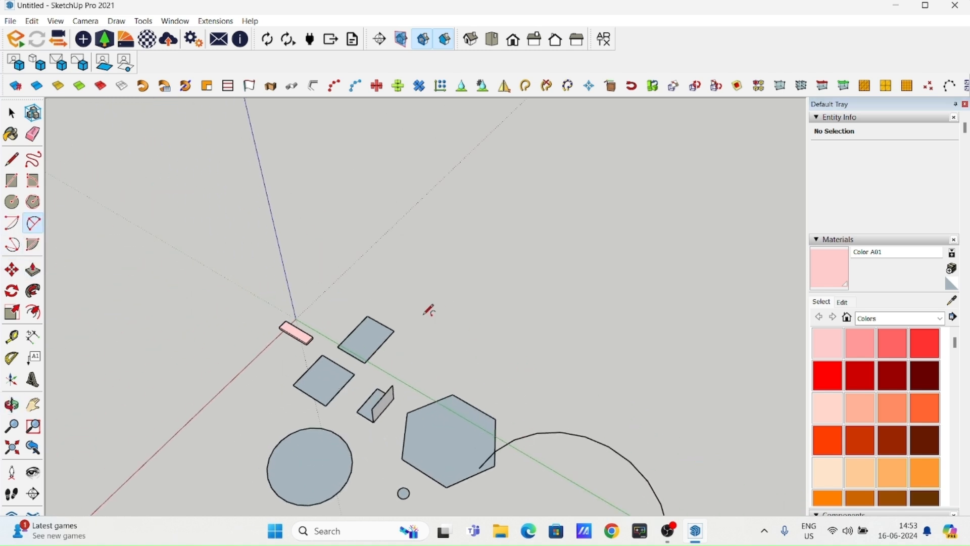
pyautogui.scroll(3, 423, 319)
pyautogui.scroll(4, 372, 321)
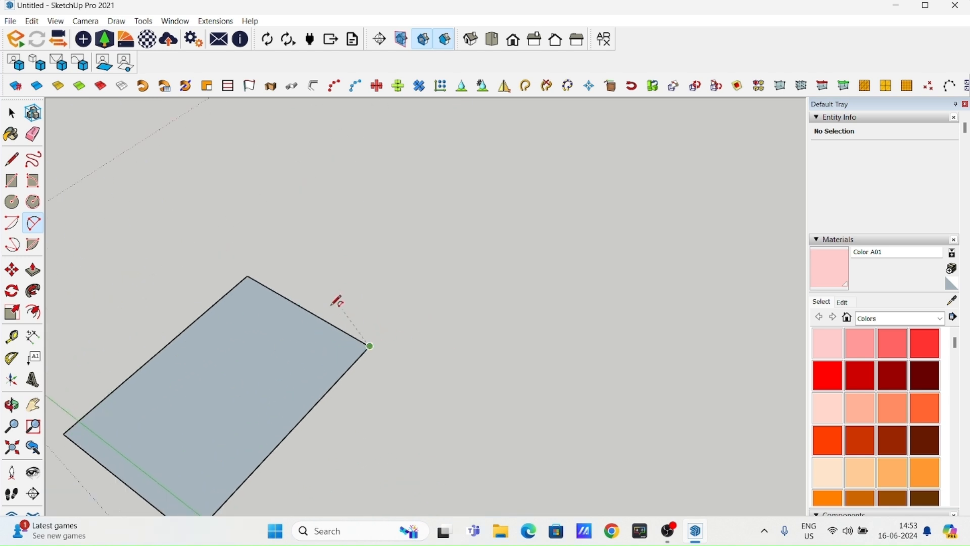
pyautogui.click(248, 276)
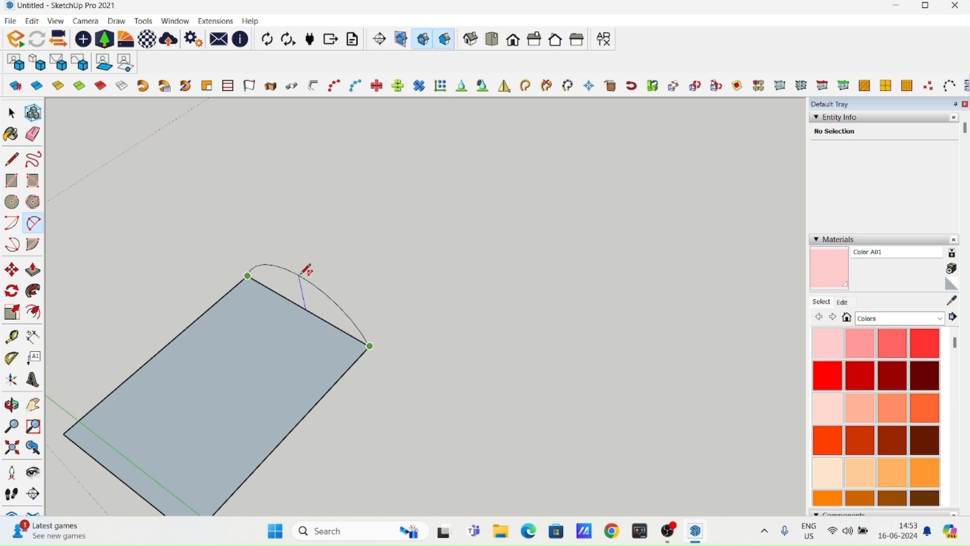
pyautogui.click(416, 262)
pyautogui.moveTo(409, 268); pyautogui.dragTo(310, 318, button='middle')
# - Draw a 3 Point Arc on the empty ground beyond the rectangle with the rounded end
pyautogui.click(11, 246)
pyautogui.moveTo(331, 275); pyautogui.dragTo(257, 286, button='middle')
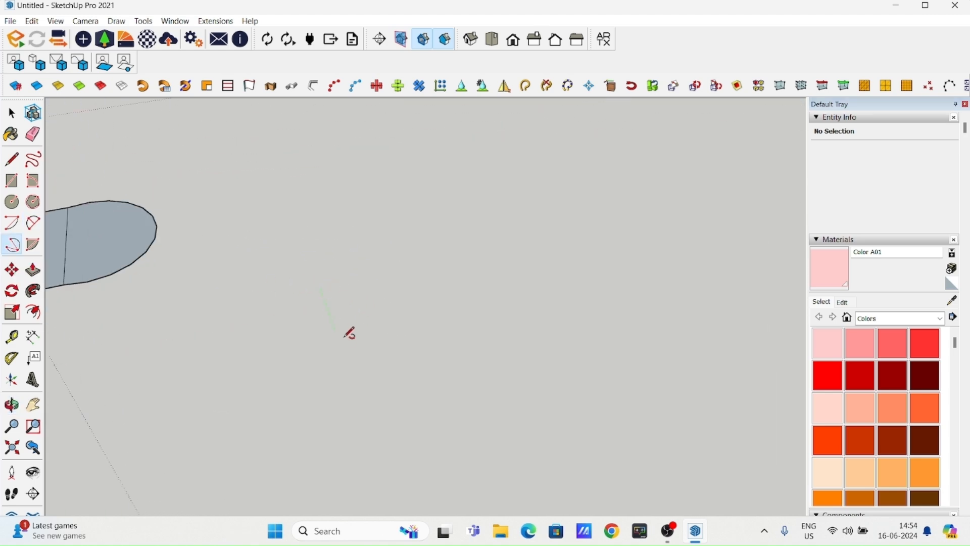
pyautogui.click(345, 353)
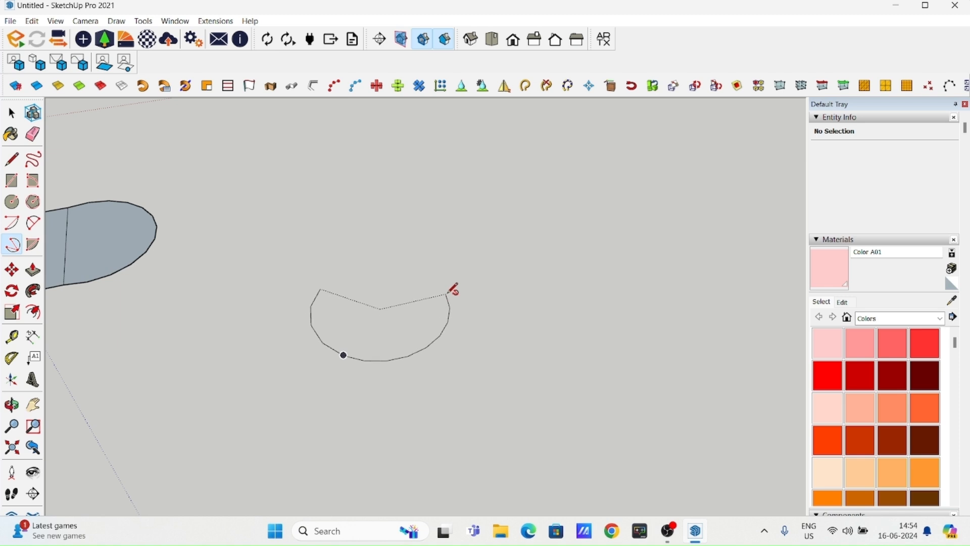
pyautogui.moveTo(453, 288); pyautogui.dragTo(282, 316, button='middle')
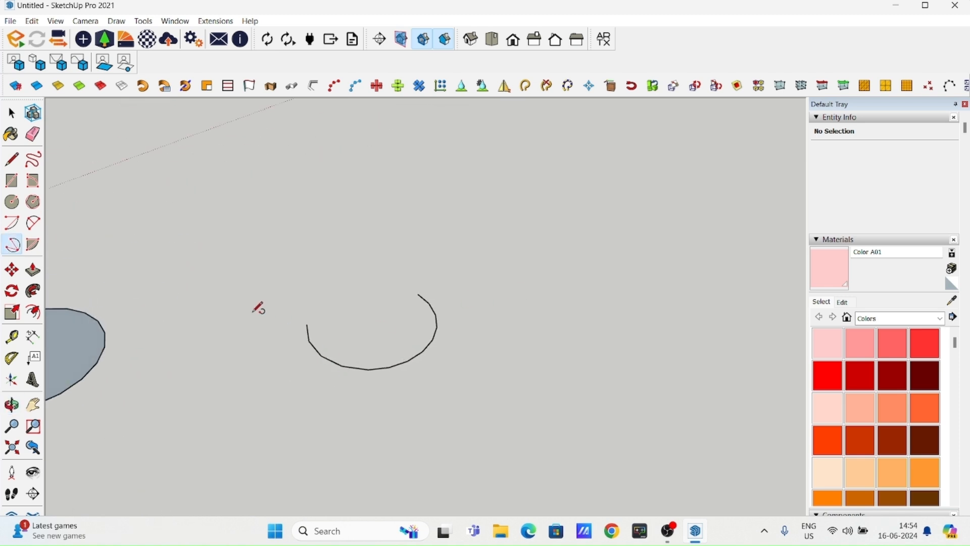
# - Close the three-point arc into a face with a straight line between its two endpoints
pyautogui.click(12, 160)
pyautogui.click(307, 324)
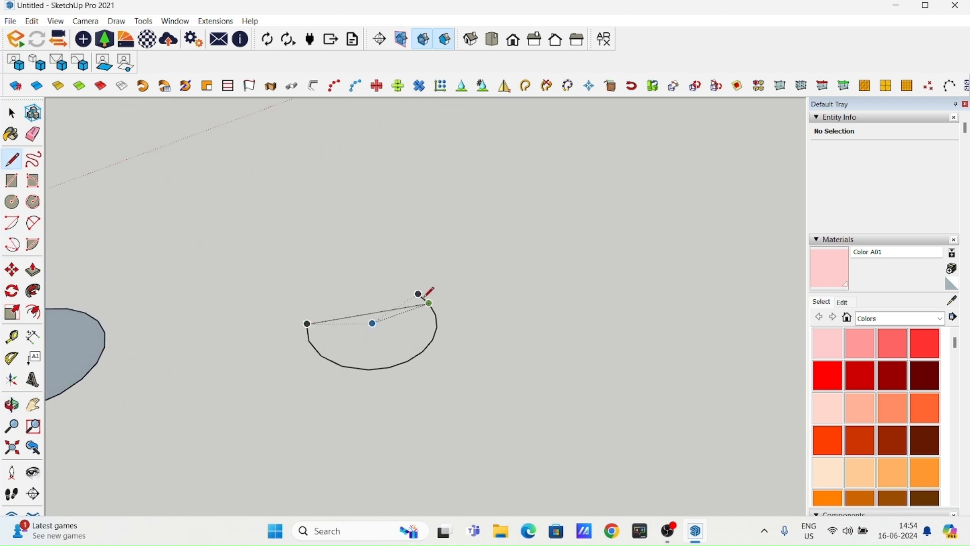
pyautogui.click(418, 295)
pyautogui.moveTo(425, 286)
pyautogui.mouseDown(button='middle')
pyautogui.moveTo(357, 406)
pyautogui.moveTo(369, 394)
pyautogui.mouseUp(button='middle')
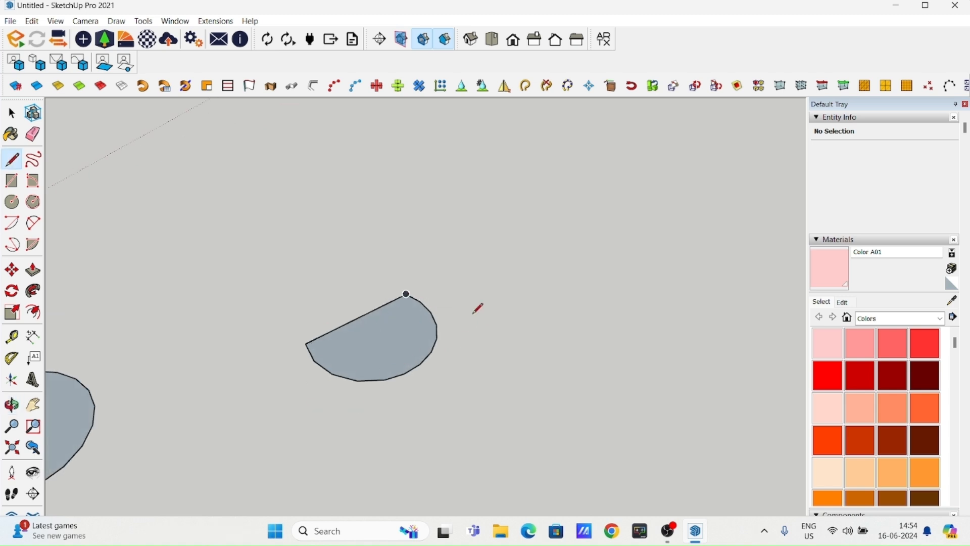
# - Select the entire pink box near the origin
pyautogui.click(11, 272)
pyautogui.scroll(-2, 340, 253)
pyautogui.keyDown('shift'); pyautogui.moveTo(335, 326); pyautogui.dragTo(497, 229, button='middle'); pyautogui.keyUp('shift')
pyautogui.scroll(-2, 427, 262)
pyautogui.keyDown('shift'); pyautogui.moveTo(182, 363); pyautogui.dragTo(256, 275, button='middle'); pyautogui.keyUp('shift')
pyautogui.scroll(-3, 256, 275)
pyautogui.keyDown('shift'); pyautogui.moveTo(328, 363); pyautogui.dragTo(149, 234, button='middle'); pyautogui.keyUp('shift')
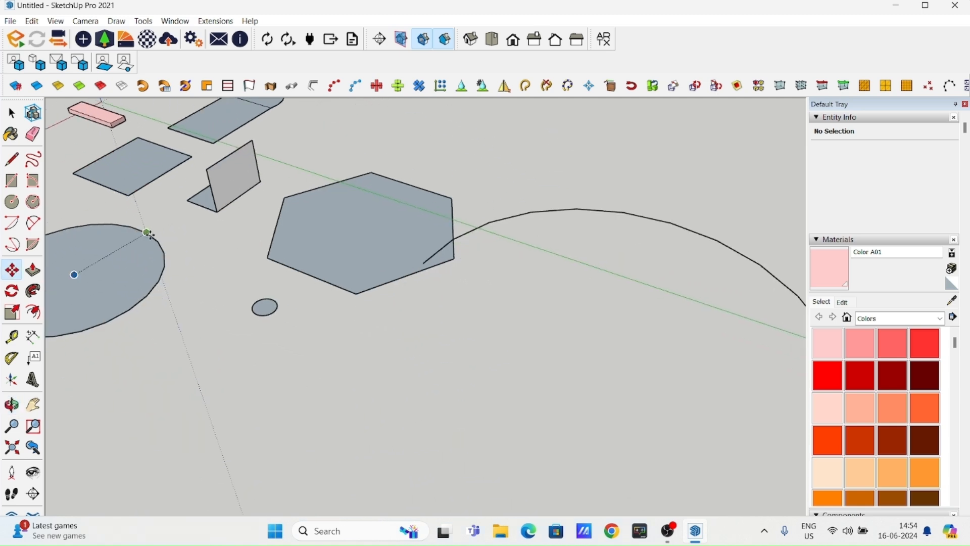
pyautogui.moveTo(373, 307); pyautogui.dragTo(350, 314, button='middle')
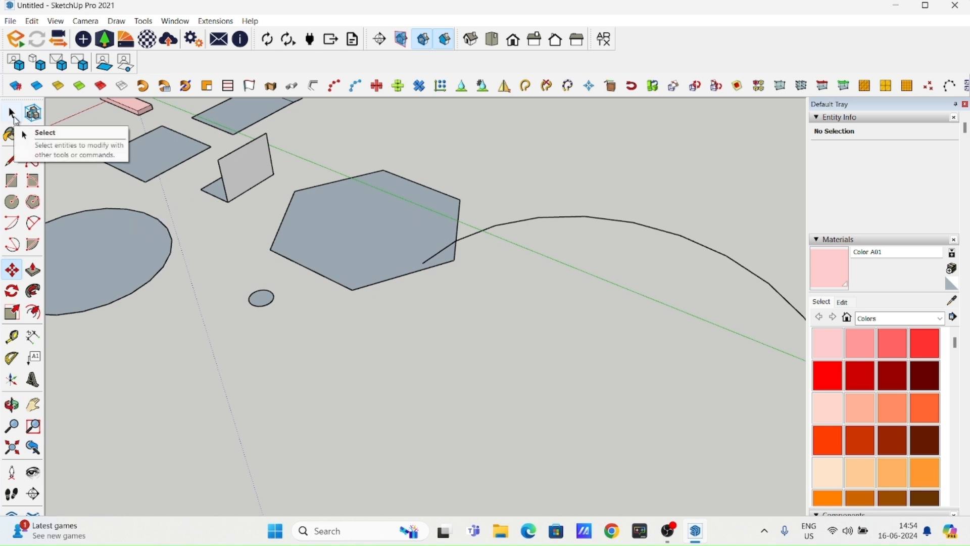
pyautogui.click(14, 119)
pyautogui.moveTo(439, 287); pyautogui.dragTo(487, 366, button='middle')
pyautogui.scroll(-3, 487, 366)
pyautogui.keyDown('shift'); pyautogui.moveTo(330, 275); pyautogui.dragTo(578, 323, button='middle'); pyautogui.keyUp('shift')
pyautogui.scroll(3, 578, 323)
pyautogui.keyDown('shift'); pyautogui.moveTo(436, 253); pyautogui.dragTo(361, 331, button='middle'); pyautogui.keyUp('shift')
pyautogui.moveTo(264, 260); pyautogui.dragTo(439, 376)
pyautogui.moveTo(439, 376); pyautogui.dragTo(407, 353, button='middle')
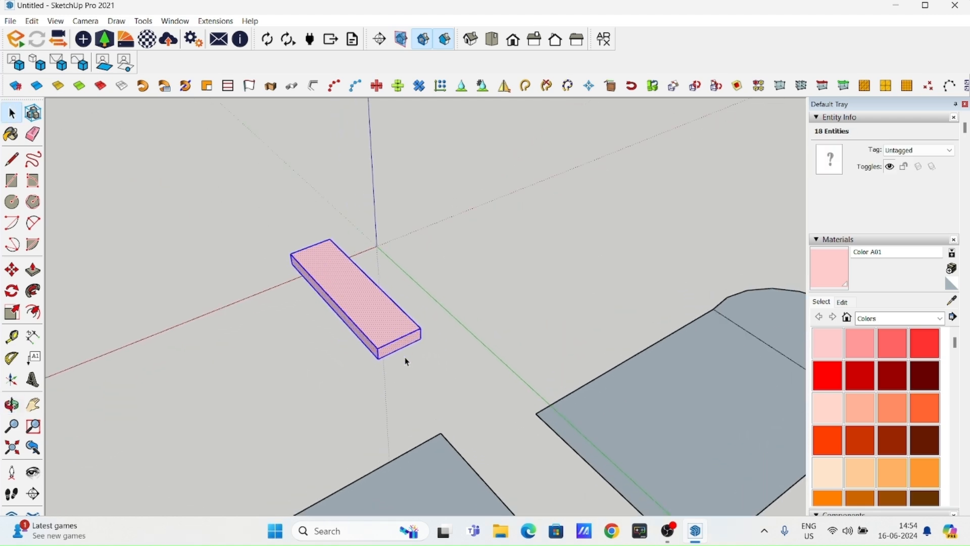
# - Move the selected pink box by its bottom front corner along the red axis, across the green axis
pyautogui.press('m')
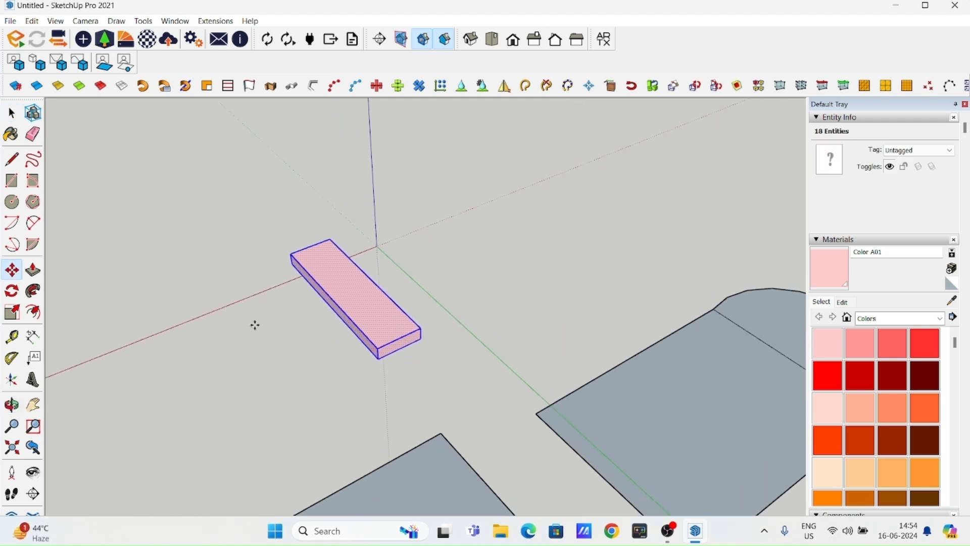
pyautogui.click(378, 359)
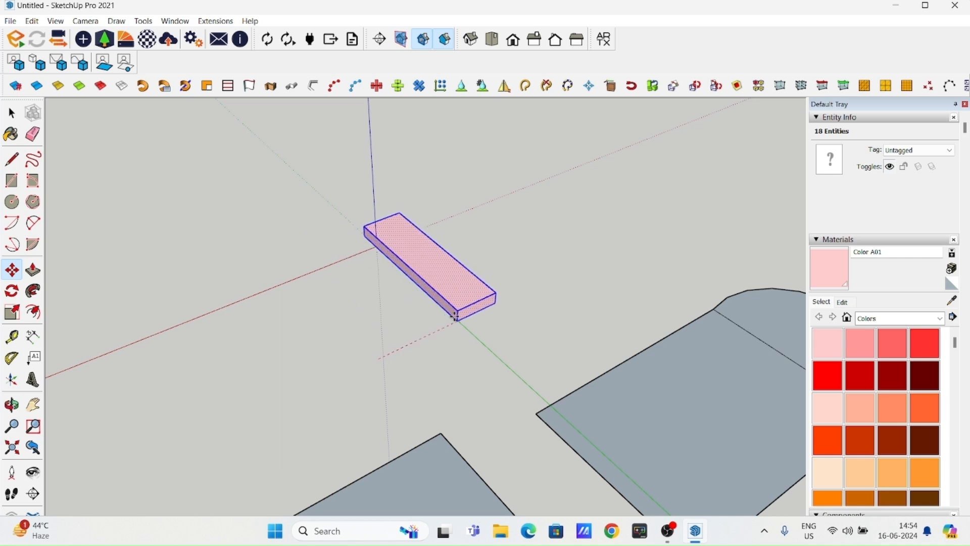
pyautogui.click(480, 312)
# - Move the pink box back along the green axis and raise it above the ground along the blue axis
pyautogui.moveTo(481, 333); pyautogui.dragTo(570, 321, button='middle')
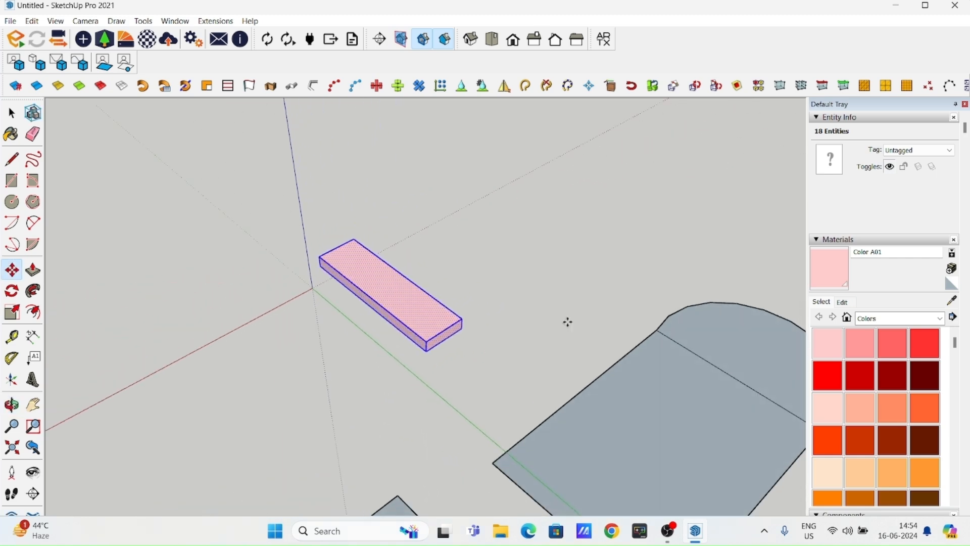
pyautogui.moveTo(268, 319); pyautogui.dragTo(449, 349, button='middle')
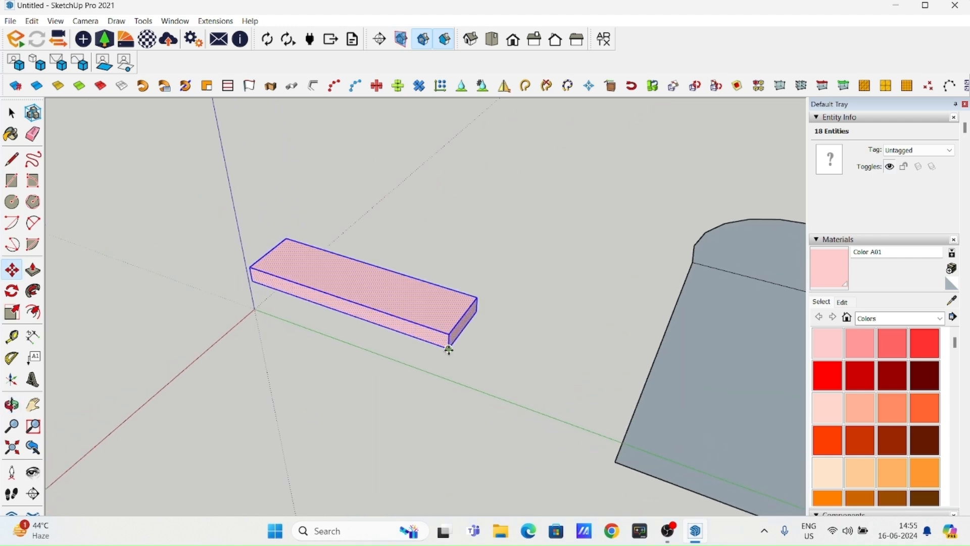
pyautogui.moveTo(447, 350); pyautogui.dragTo(357, 319)
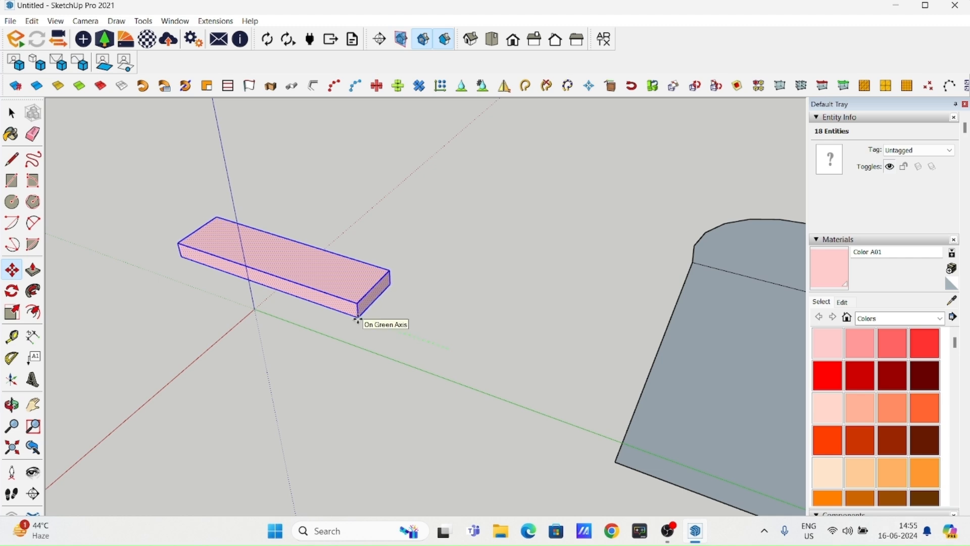
pyautogui.moveTo(358, 319); pyautogui.dragTo(357, 257)
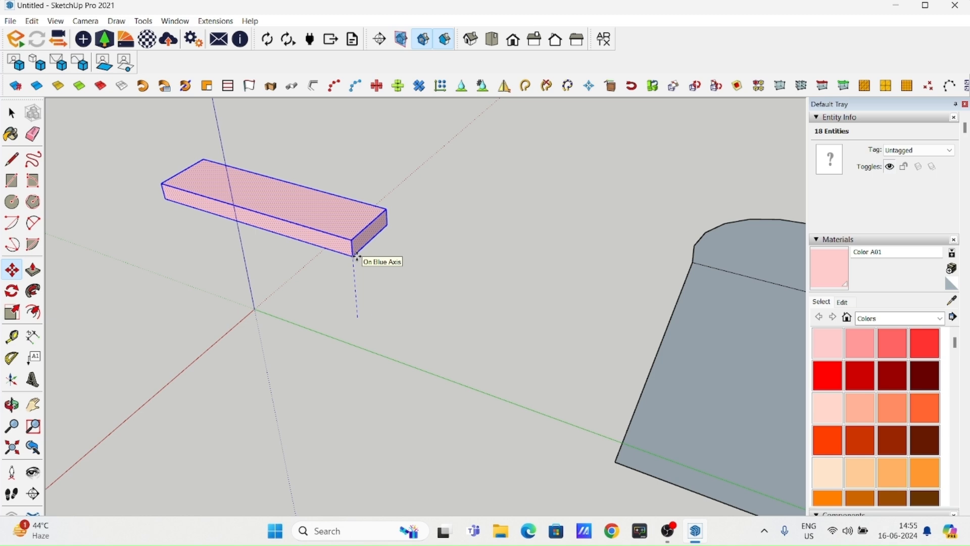
pyautogui.click(357, 256)
pyautogui.scroll(-2, 380, 297)
pyautogui.moveTo(379, 296); pyautogui.dragTo(275, 303, button='middle')
pyautogui.keyDown('shift'); pyautogui.moveTo(401, 268); pyautogui.dragTo(414, 330, button='middle'); pyautogui.keyUp('shift')
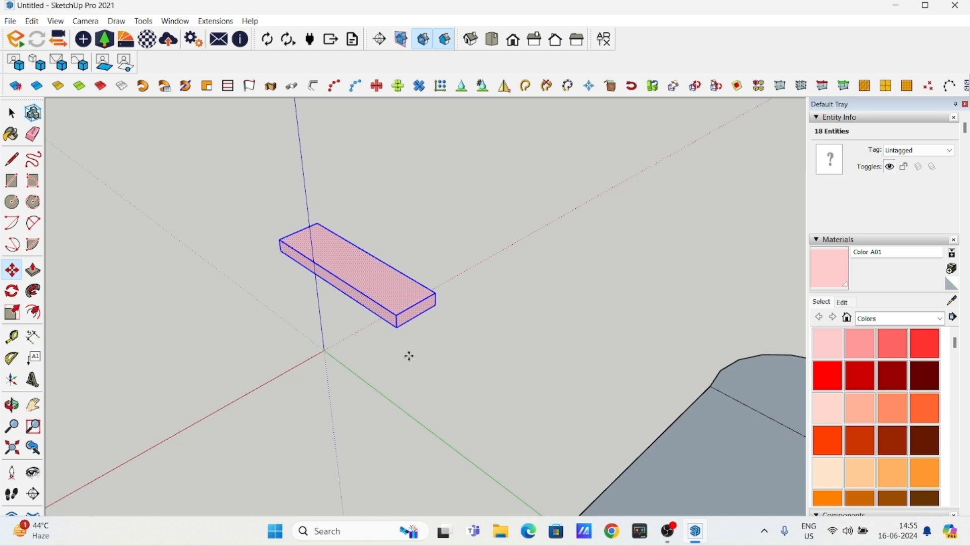
pyautogui.moveTo(350, 389)
pyautogui.mouseDown(button='middle')
pyautogui.moveTo(414, 368)
pyautogui.moveTo(376, 333)
pyautogui.moveTo(394, 329)
pyautogui.moveTo(339, 374)
pyautogui.mouseUp(button='middle')
pyautogui.click(382, 293)
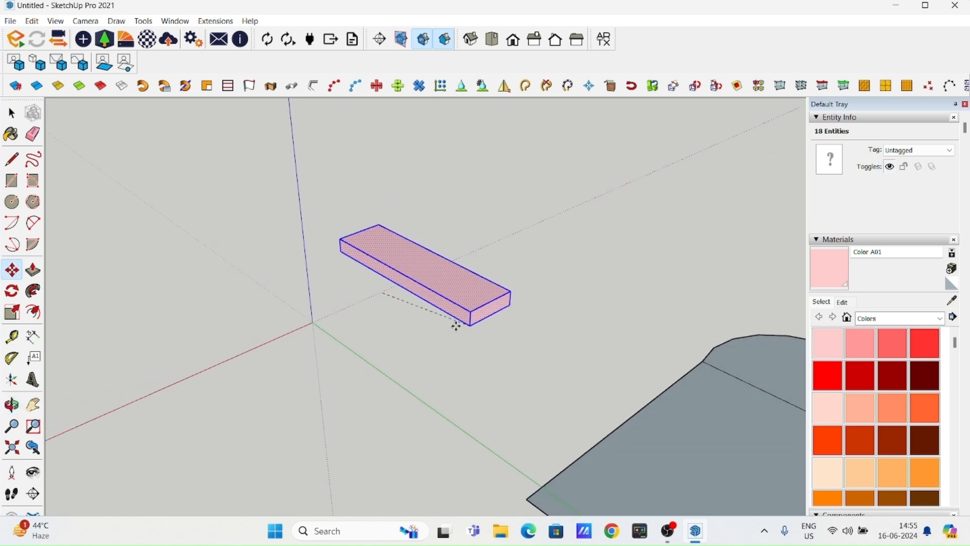
pyautogui.press('Escape')
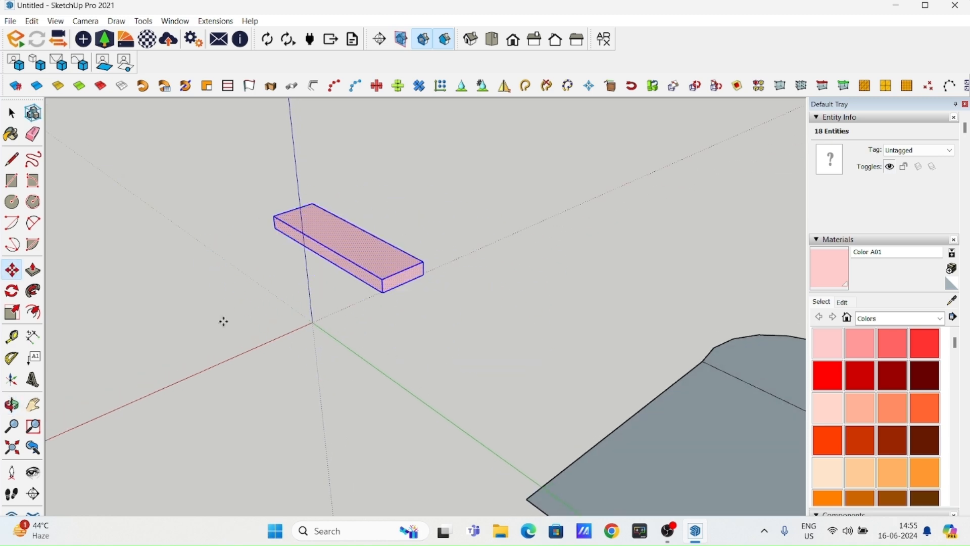
# - Clear the pink box's selection and pull its top face upward with Push/Pull to make the box taller
pyautogui.click(11, 112)
pyautogui.click(246, 244)
pyautogui.moveTo(380, 282); pyautogui.dragTo(366, 358, button='middle')
pyautogui.keyDown('shift'); pyautogui.moveTo(413, 300); pyautogui.dragTo(356, 340, button='middle'); pyautogui.keyUp('shift')
pyautogui.scroll(3, 357, 334)
pyautogui.scroll(3, 370, 384)
pyautogui.moveTo(148, 304); pyautogui.dragTo(228, 340, button='middle')
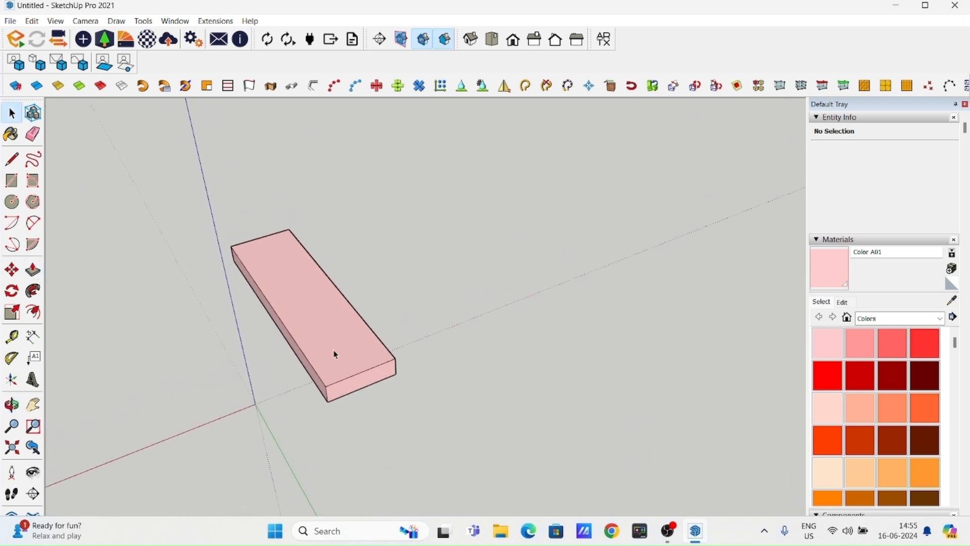
pyautogui.moveTo(342, 355); pyautogui.dragTo(380, 348, button='middle')
pyautogui.click(380, 348)
pyautogui.click(385, 312)
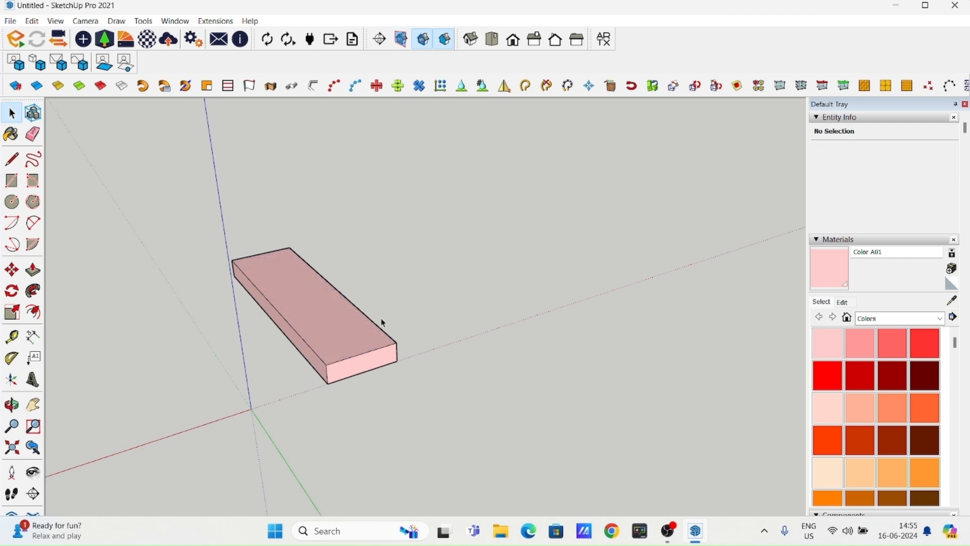
pyautogui.click(33, 271)
pyautogui.click(348, 348)
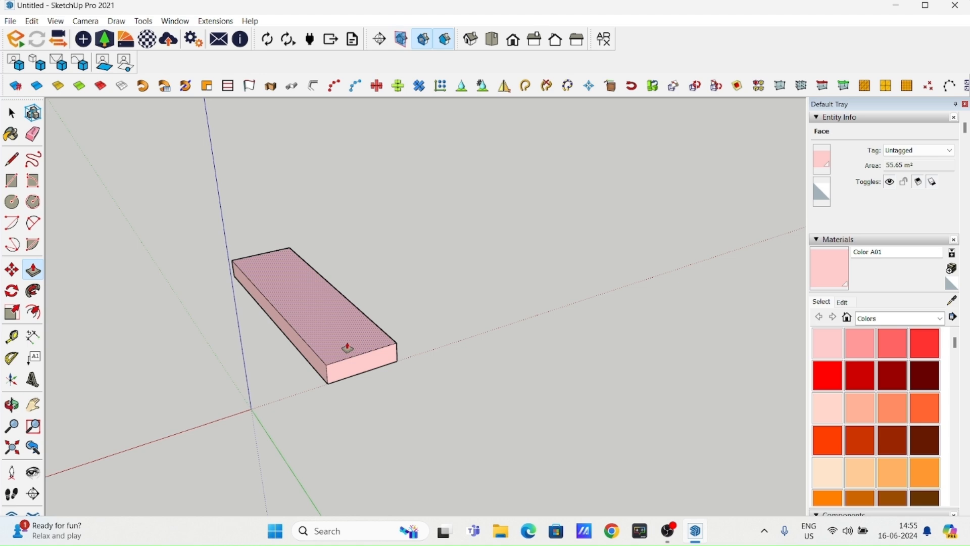
pyautogui.moveTo(347, 348); pyautogui.dragTo(351, 242)
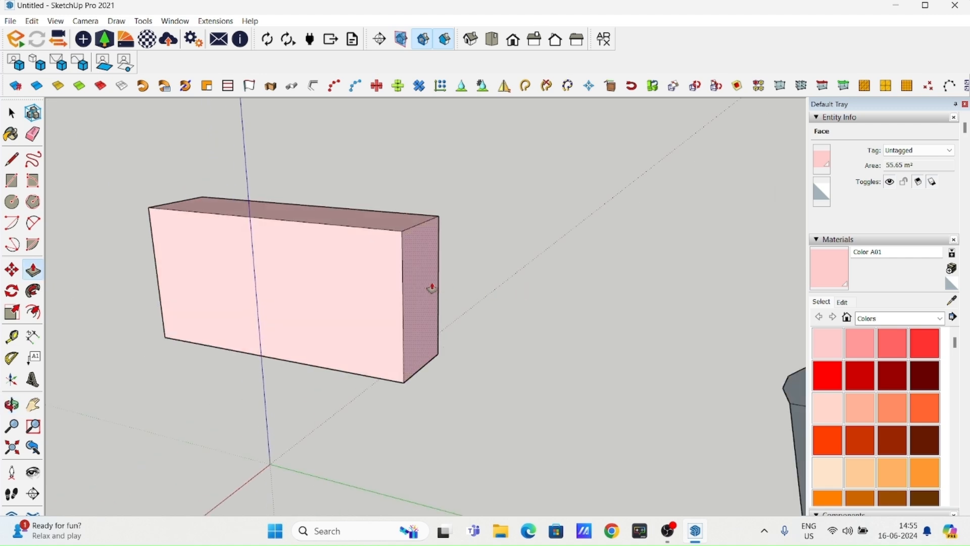
# - Pull the box's long side face outward with Push/Pull to widen the box
pyautogui.moveTo(428, 288); pyautogui.dragTo(546, 310)
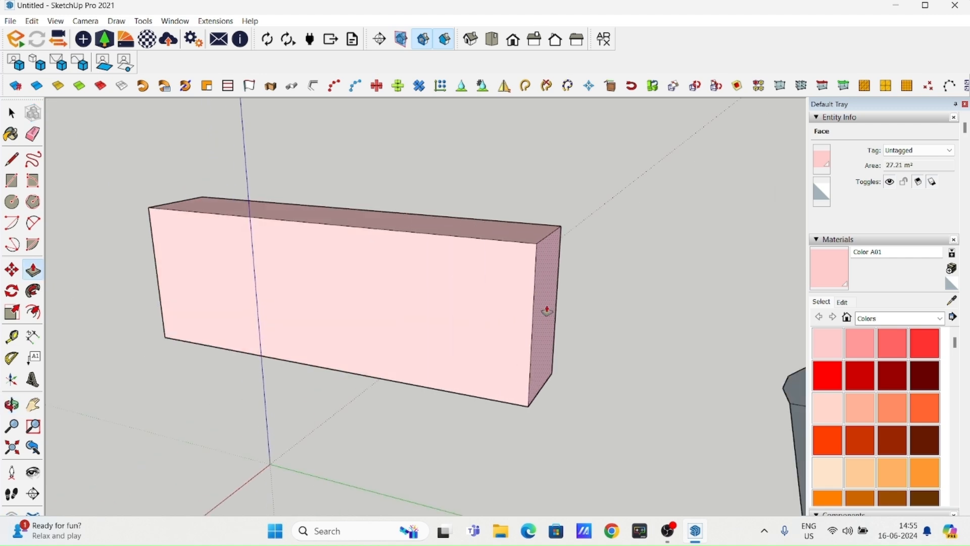
pyautogui.moveTo(347, 342); pyautogui.dragTo(208, 245, button='middle')
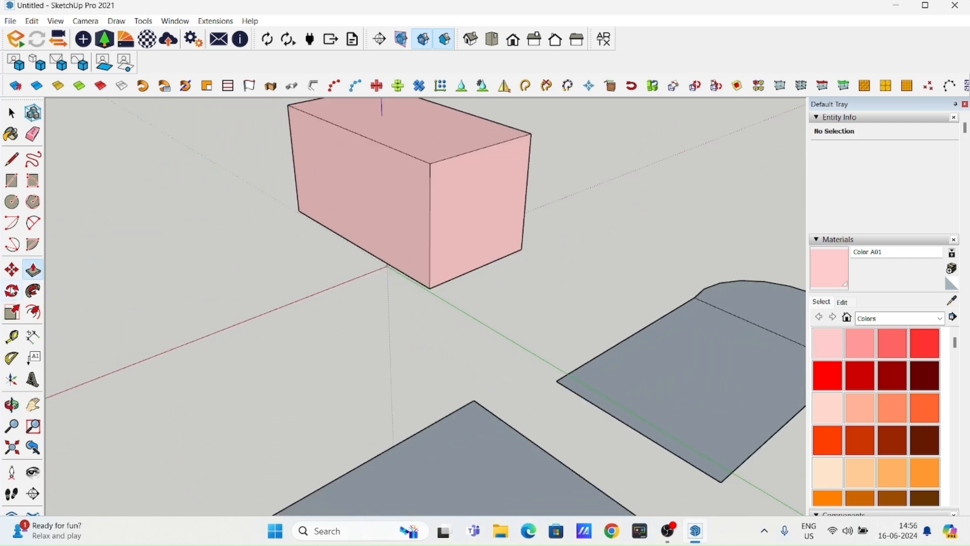
pyautogui.click(7, 112)
# - Select the entire enlarged pink box with all its faces and edges
pyautogui.scroll(-3, 288, 261)
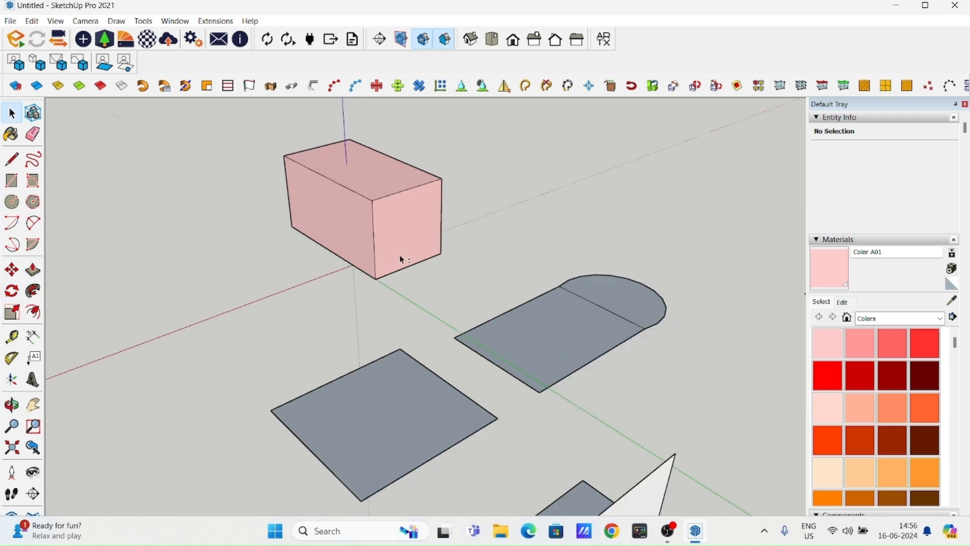
pyautogui.scroll(2, 401, 254)
pyautogui.keyDown('shift'); pyautogui.moveTo(404, 235); pyautogui.dragTo(365, 320, button='middle'); pyautogui.keyUp('shift')
pyautogui.moveTo(173, 167); pyautogui.dragTo(466, 402)
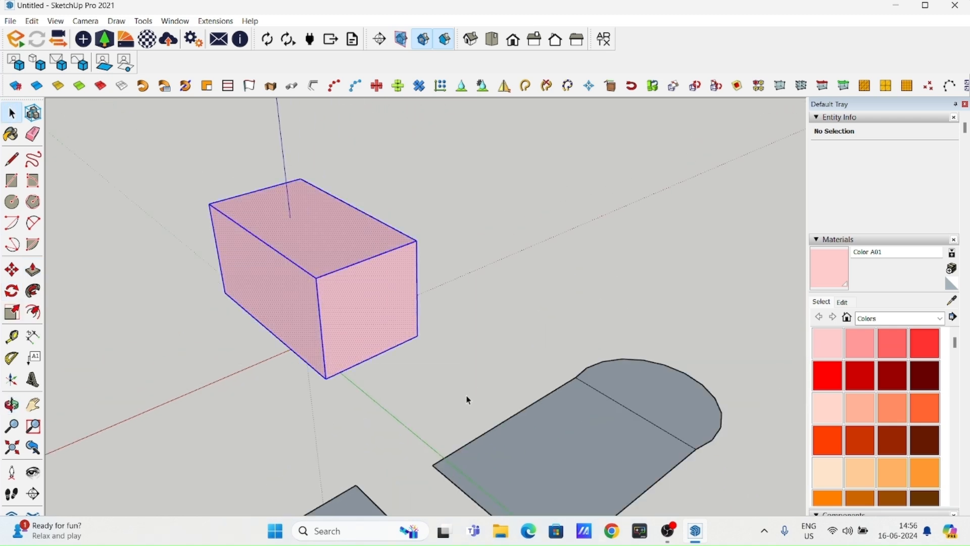
# - Try rotating the selected box about the vertical axis from a pivot beside its bottom edge
pyautogui.click(11, 292)
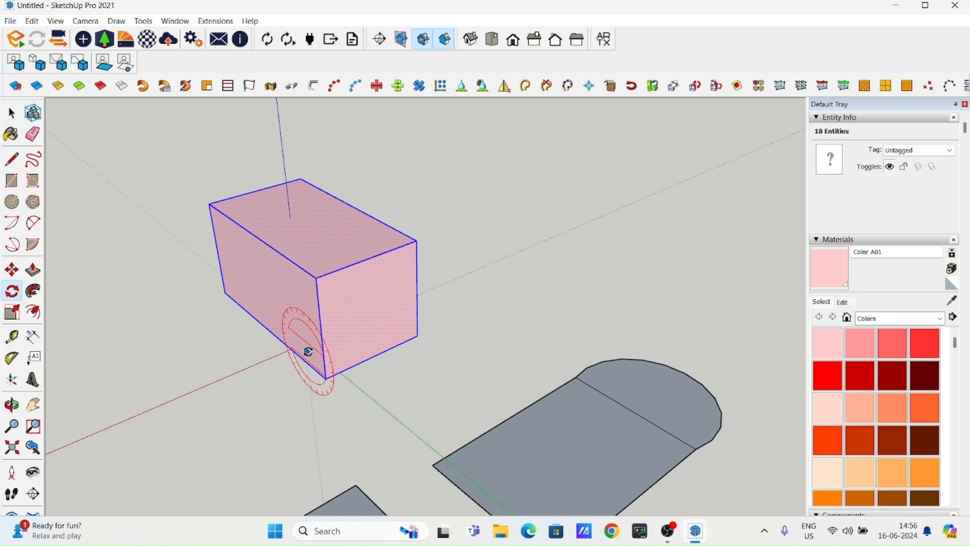
pyautogui.click(289, 368)
pyautogui.click(250, 392)
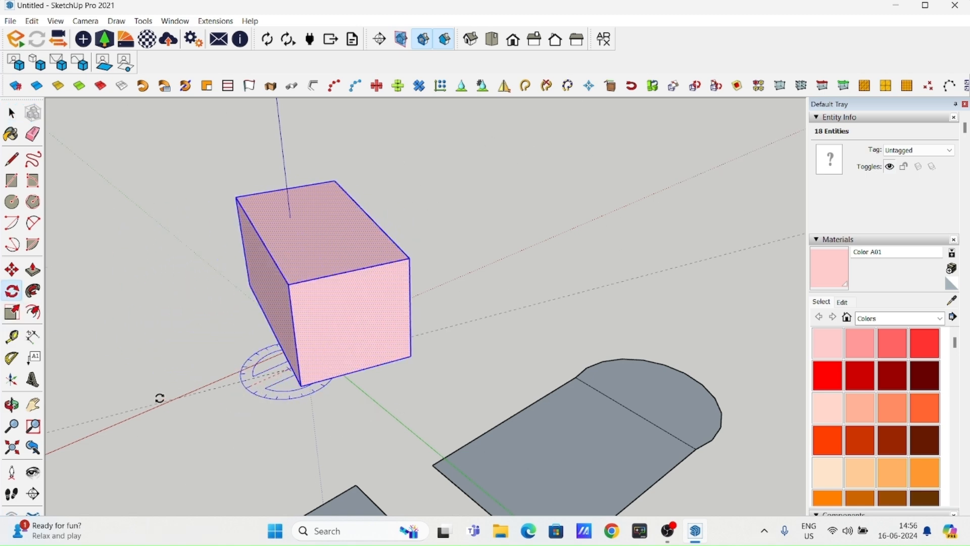
pyautogui.click(306, 361)
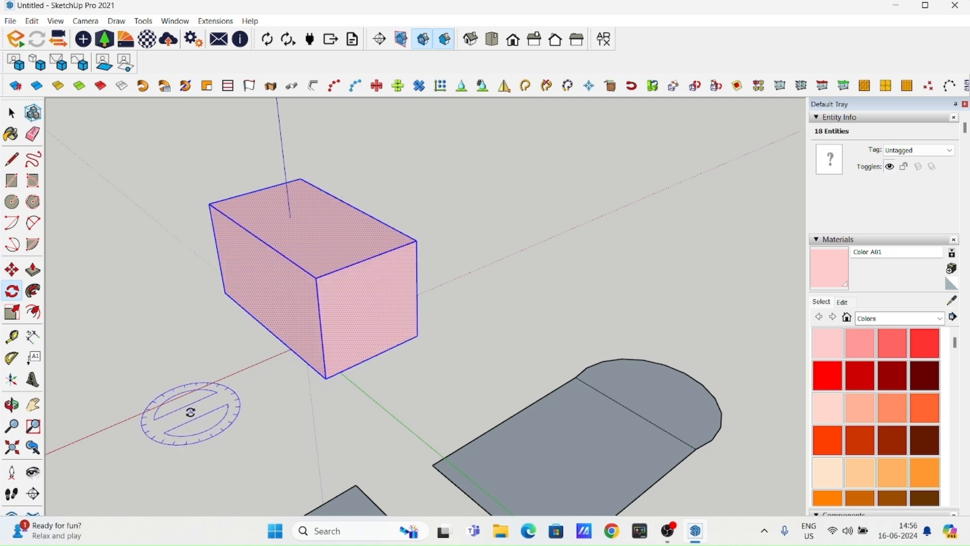
pyautogui.click(277, 387)
pyautogui.press('Escape')
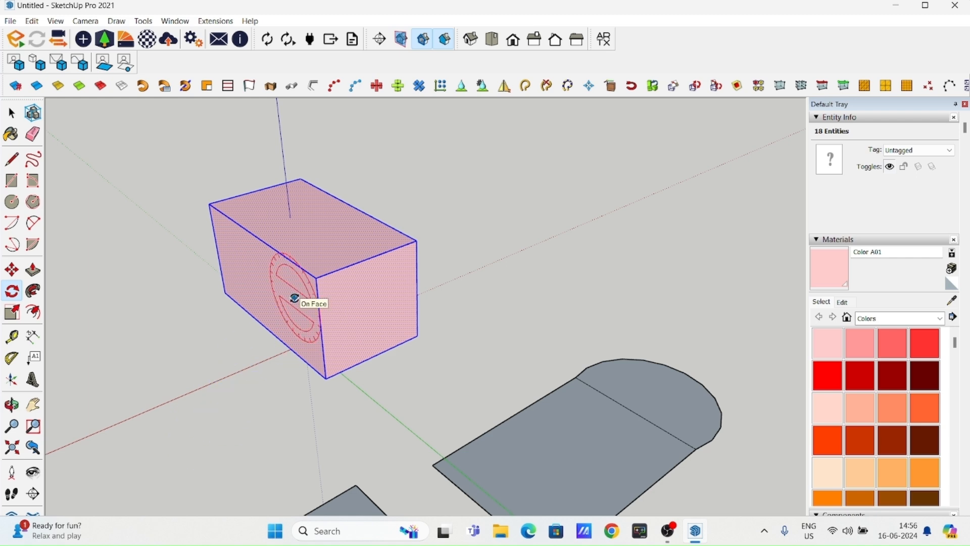
# - Try rotating the box in the plane of its long side face and in the plane of its end face
pyautogui.click(383, 327)
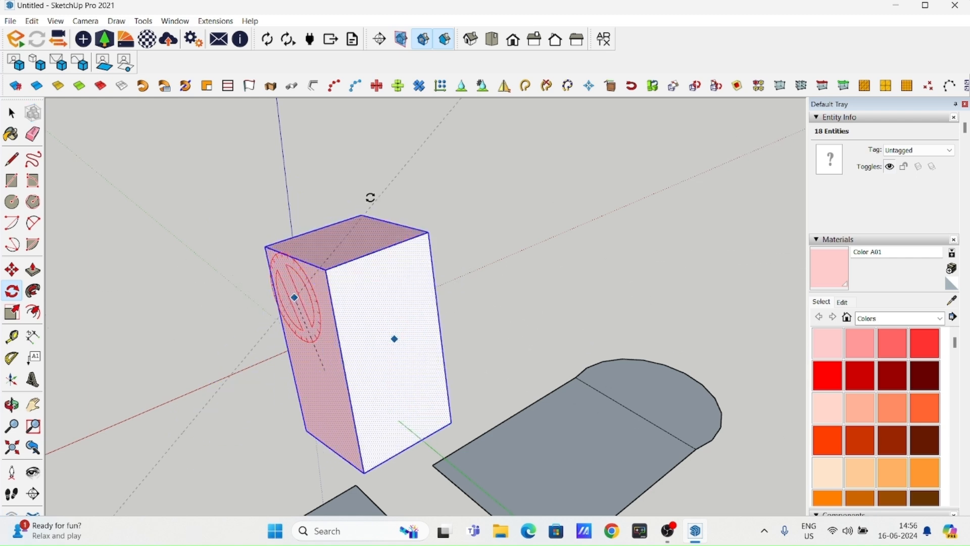
pyautogui.click(399, 372)
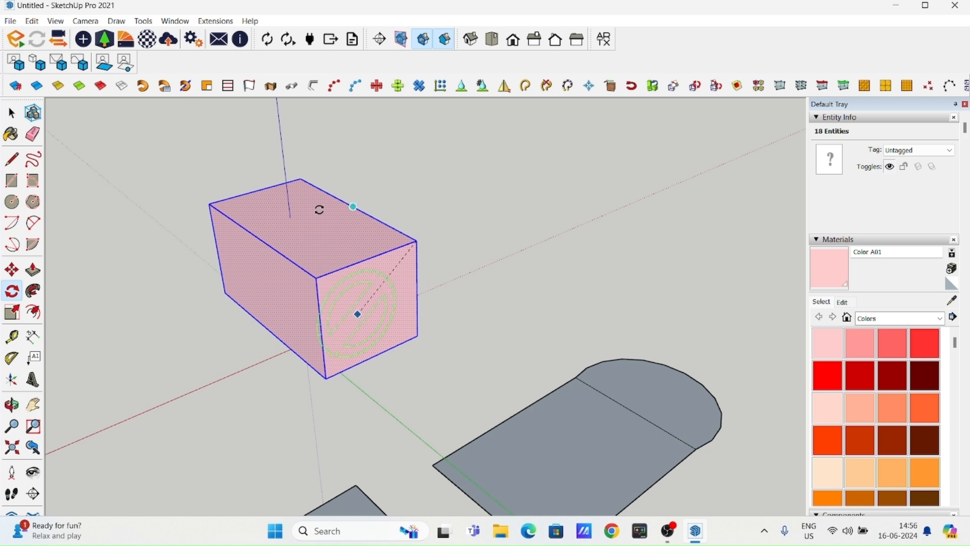
pyautogui.click(448, 234)
pyautogui.click(495, 249)
# - Try turning the box horizontally around a pivot near the red axis, close to the origin
pyautogui.keyDown('shift'); pyautogui.moveTo(340, 343); pyautogui.dragTo(418, 205, button='middle'); pyautogui.keyUp('shift')
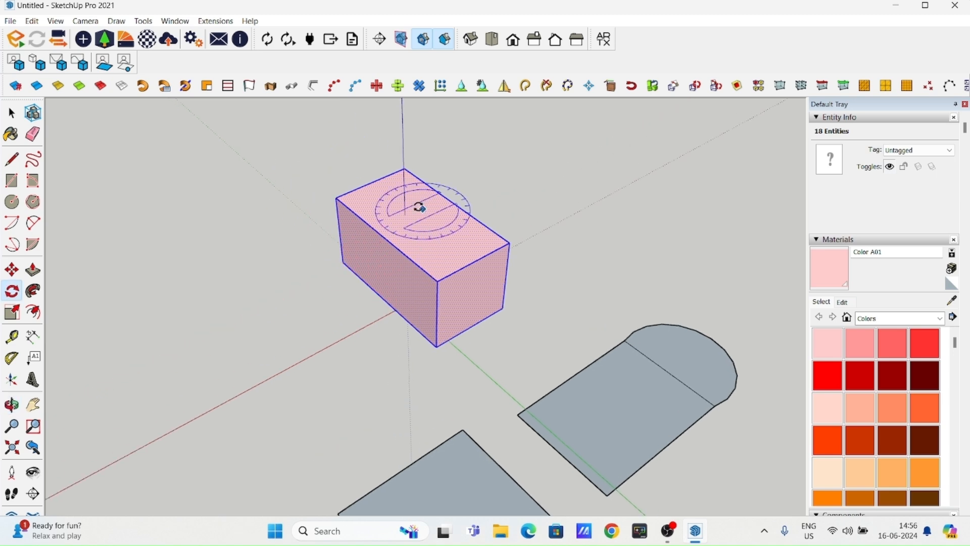
pyautogui.click(376, 314)
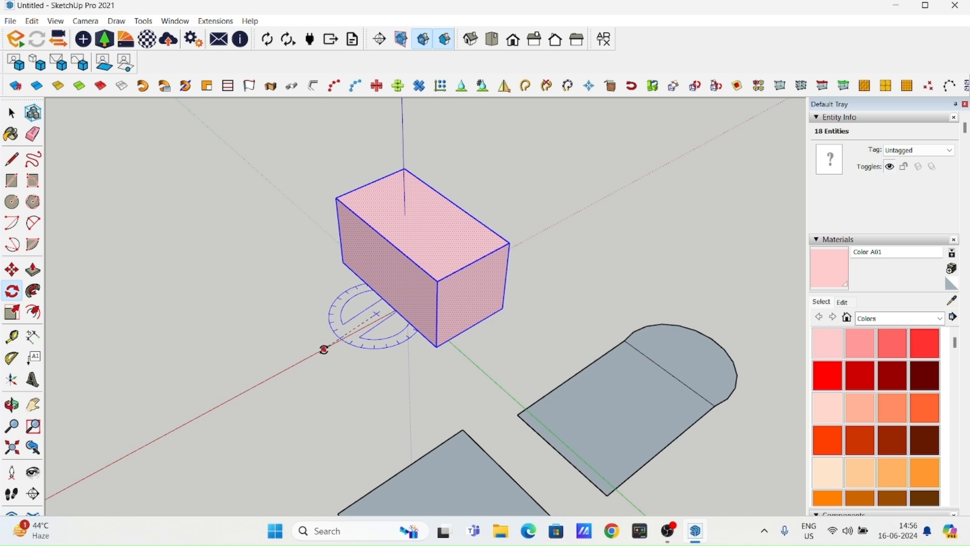
pyautogui.click(286, 340)
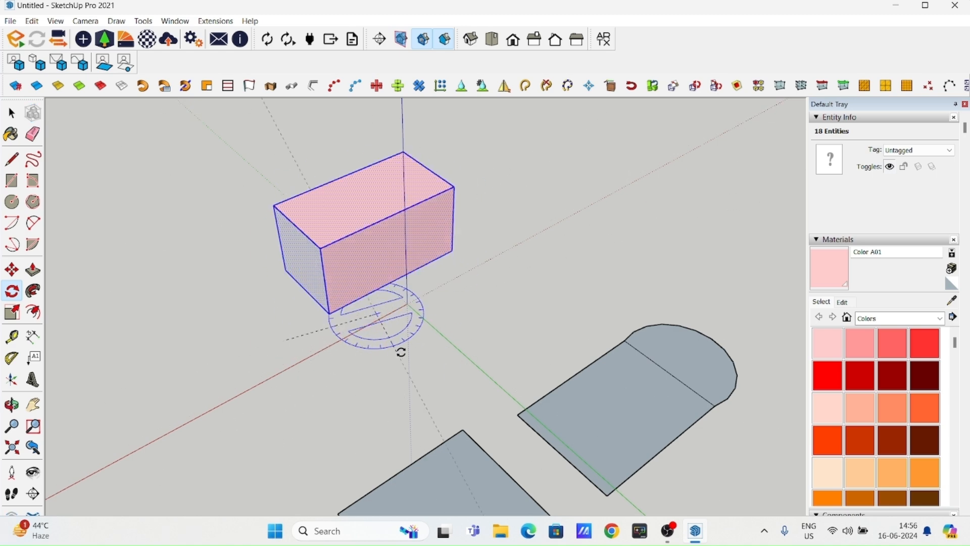
pyautogui.press('Escape')
# - Move the selected box a short distance along the green axis by its bottom front corner
pyautogui.moveTo(233, 320); pyautogui.dragTo(335, 340, button='middle')
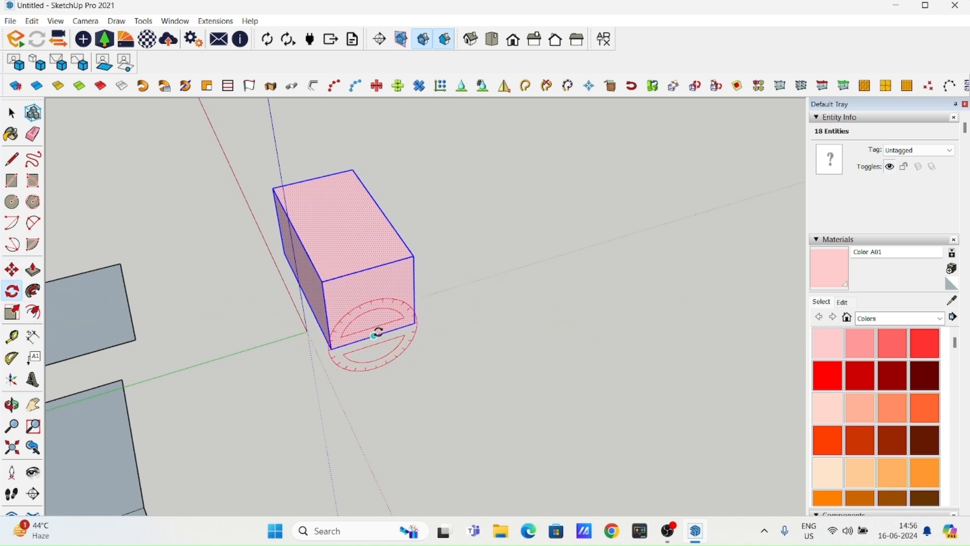
pyautogui.press('m')
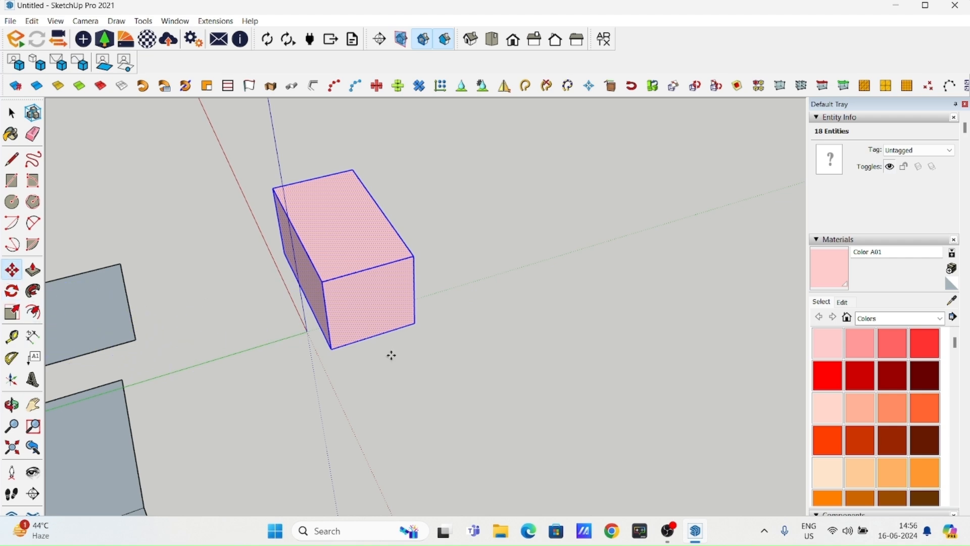
pyautogui.moveTo(334, 351); pyautogui.dragTo(414, 330)
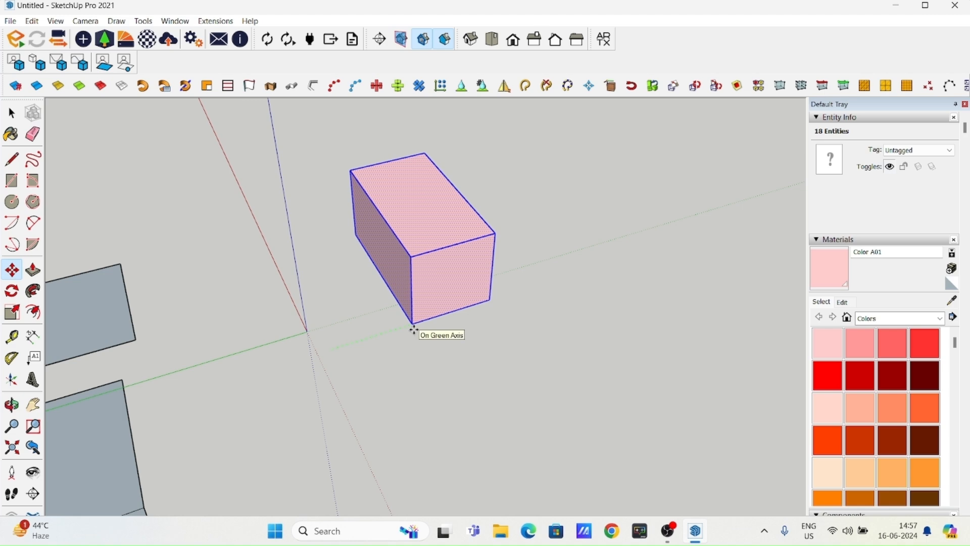
pyautogui.press('Escape')
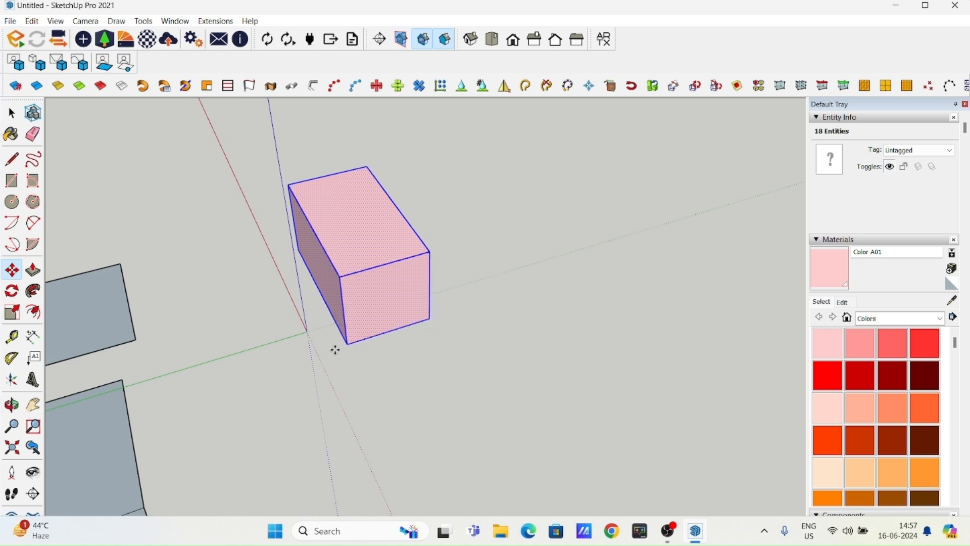
# - Scale the selected box up uniformly from its top front corner
pyautogui.scroll(1, 384, 347)
pyautogui.keyDown('shift'); pyautogui.moveTo(328, 348); pyautogui.dragTo(359, 346, button='middle'); pyautogui.keyUp('shift')
pyautogui.click(12, 113)
pyautogui.keyDown('shift'); pyautogui.moveTo(192, 338); pyautogui.dragTo(220, 307, button='middle'); pyautogui.keyUp('shift')
pyautogui.click(12, 312)
pyautogui.moveTo(430, 293); pyautogui.dragTo(465, 260, button='middle')
pyautogui.moveTo(446, 251); pyautogui.dragTo(421, 237)
pyautogui.press('Escape')
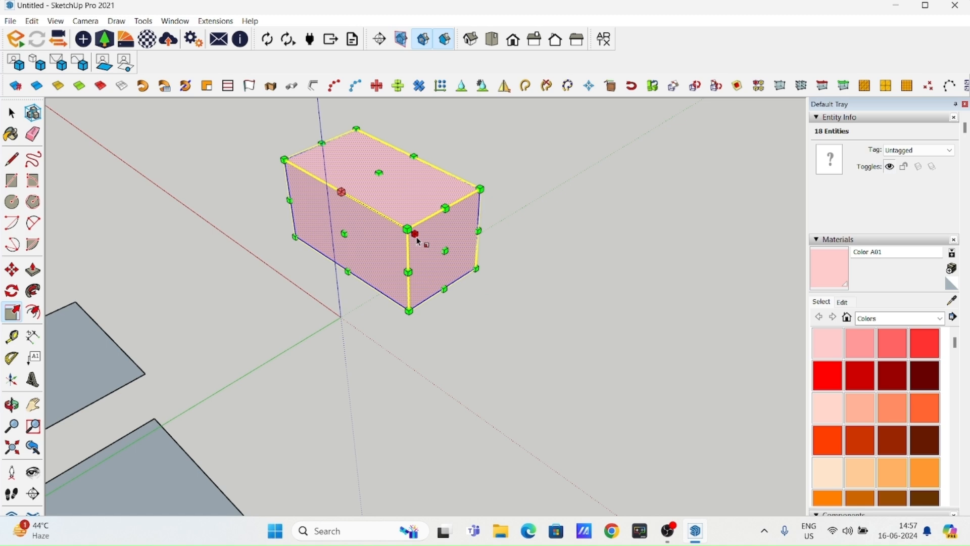
pyautogui.scroll(6, 419, 242)
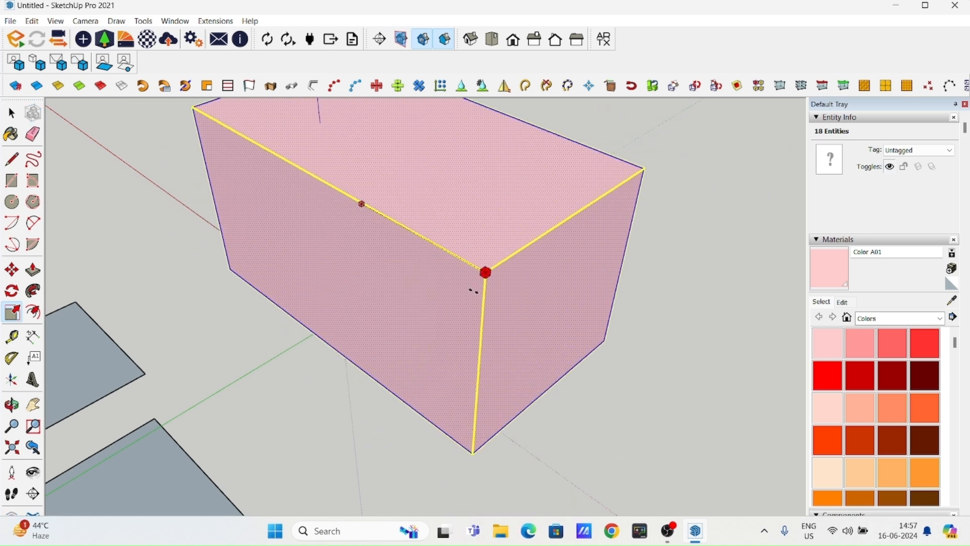
pyautogui.scroll(-3, 467, 268)
pyautogui.press('space')
pyautogui.scroll(-2, 455, 278)
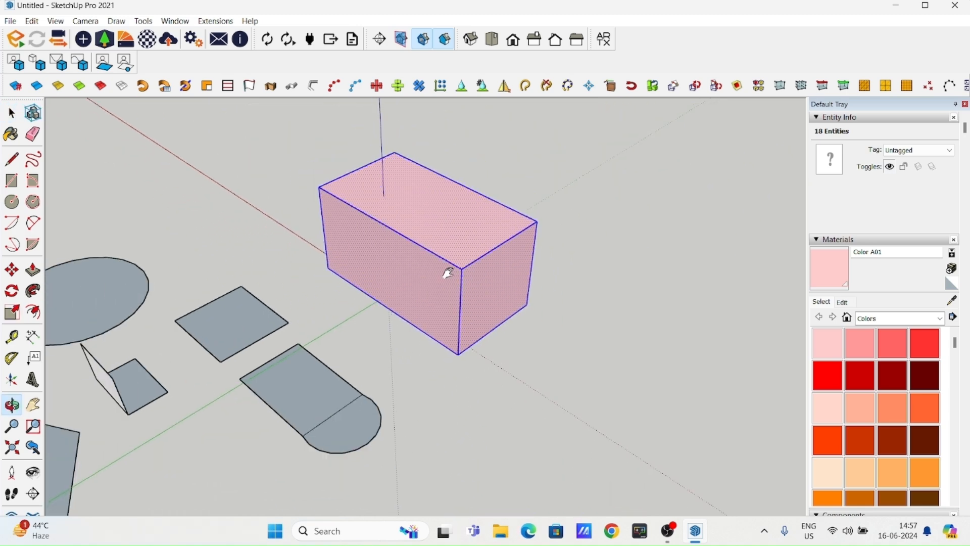
# - Deselect the box and offset the outline of its top face inward to form a smaller rectangle
pyautogui.keyDown('shift'); pyautogui.moveTo(462, 285); pyautogui.dragTo(366, 185, button='middle'); pyautogui.keyUp('shift')
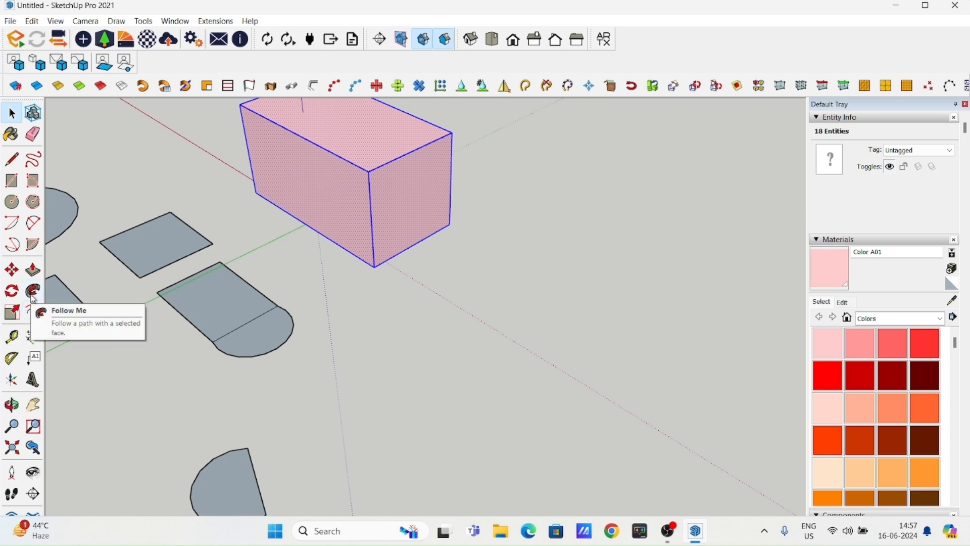
pyautogui.keyDown('shift'); pyautogui.moveTo(388, 246); pyautogui.dragTo(403, 407, button='middle'); pyautogui.keyUp('shift')
pyautogui.click(567, 318)
pyautogui.scroll(2, 421, 316)
pyautogui.keyDown('shift'); pyautogui.moveTo(422, 319); pyautogui.dragTo(391, 283, button='middle'); pyautogui.keyUp('shift')
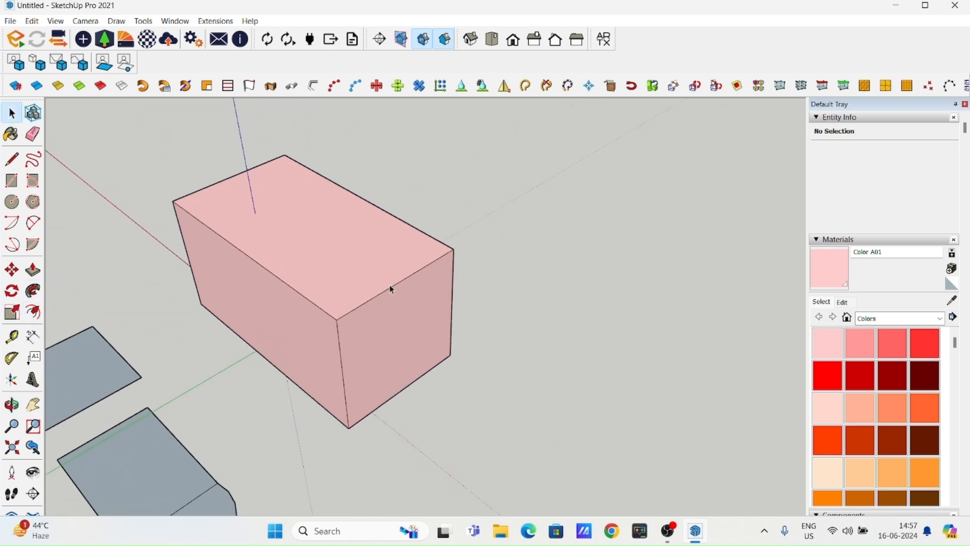
pyautogui.scroll(1, 391, 283)
pyautogui.click(352, 271)
pyautogui.scroll(3, 396, 340)
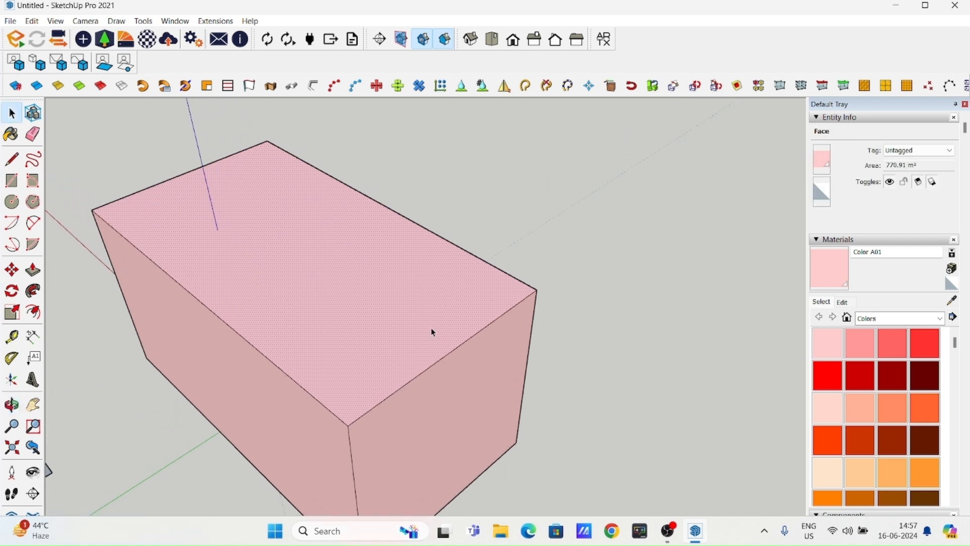
pyautogui.press('f')
pyautogui.click(475, 334)
pyautogui.click(433, 322)
# - Lower the border around the top rectangle with Push/Pull so the inner rectangle stands as a raised block
pyautogui.click(33, 271)
pyautogui.click(293, 285)
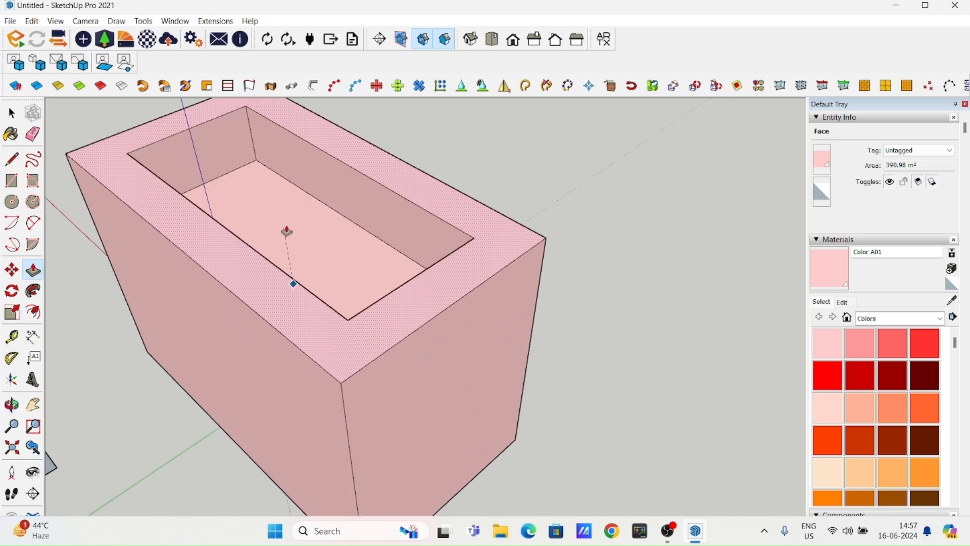
pyautogui.click(358, 351)
pyautogui.click(372, 325)
pyautogui.click(365, 346)
pyautogui.click(12, 113)
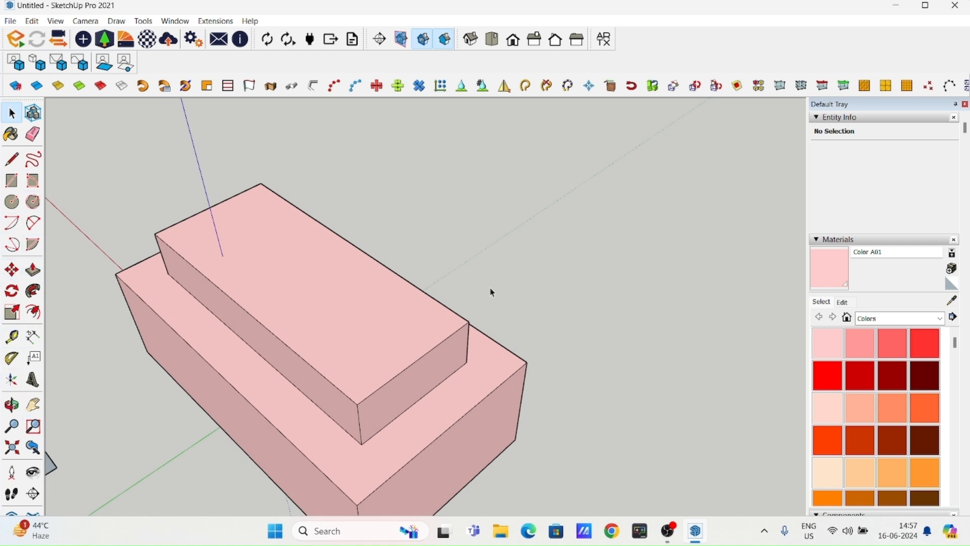
# - Examine the stepped pink block and the flat practice shapes from several distances and angles
pyautogui.scroll(-5, 371, 245)
pyautogui.moveTo(369, 263)
pyautogui.mouseDown(button='middle')
pyautogui.moveTo(366, 281)
pyautogui.moveTo(378, 292)
pyautogui.moveTo(454, 227)
pyautogui.mouseUp(button='middle')
pyautogui.scroll(-3, 377, 273)
pyautogui.scroll(-3, 425, 211)
pyautogui.moveTo(432, 192)
pyautogui.keyDown('shift'); pyautogui.mouseDown(button='middle')
pyautogui.moveTo(311, 235)
pyautogui.moveTo(284, 358)
pyautogui.moveTo(354, 278)
pyautogui.mouseUp(button='middle'); pyautogui.keyUp('shift')
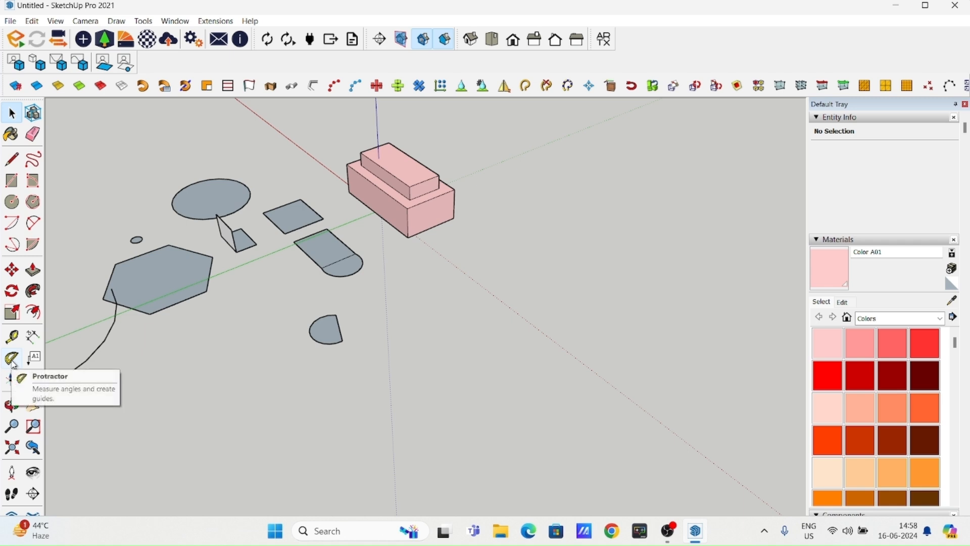
pyautogui.scroll(5, 353, 281)
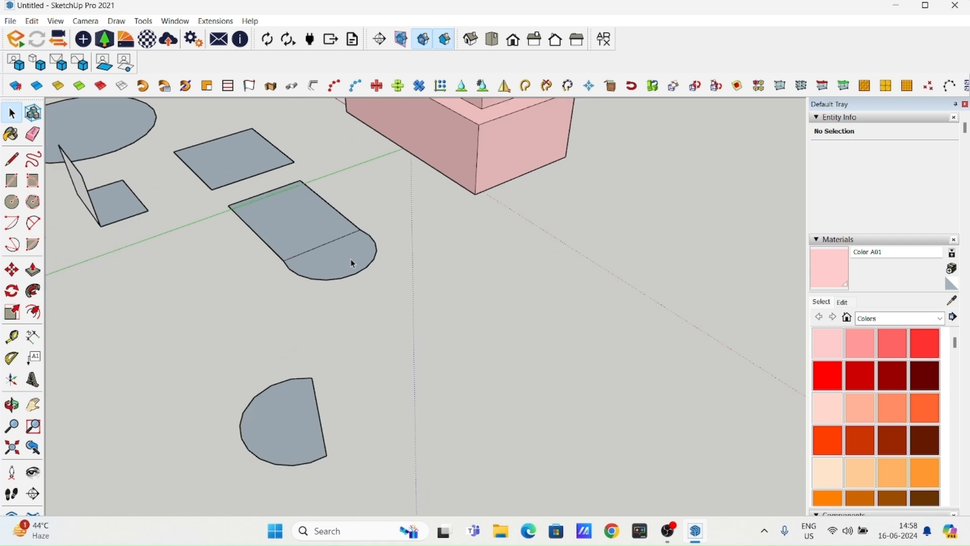
pyautogui.scroll(3, 352, 357)
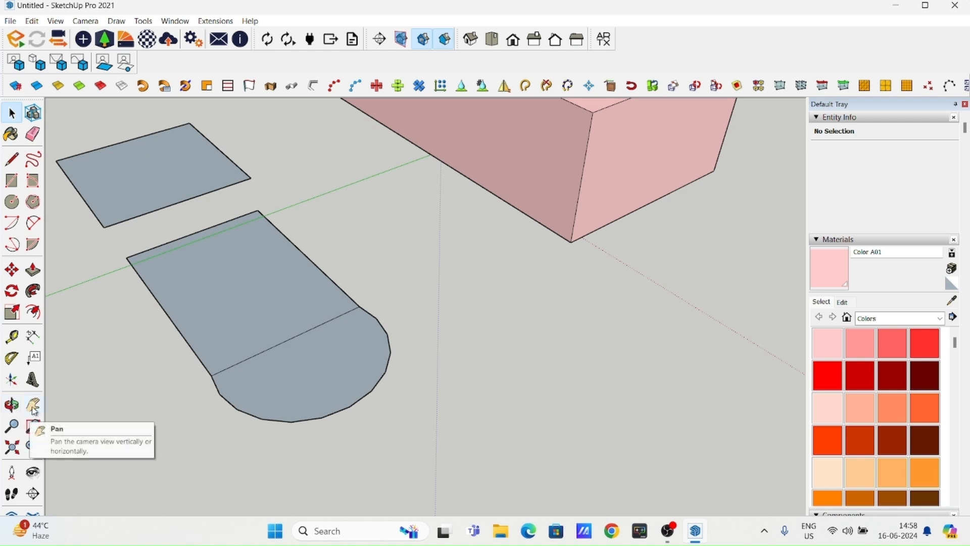
pyautogui.scroll(-3, 362, 270)
pyautogui.moveTo(403, 244); pyautogui.dragTo(361, 349, button='middle')
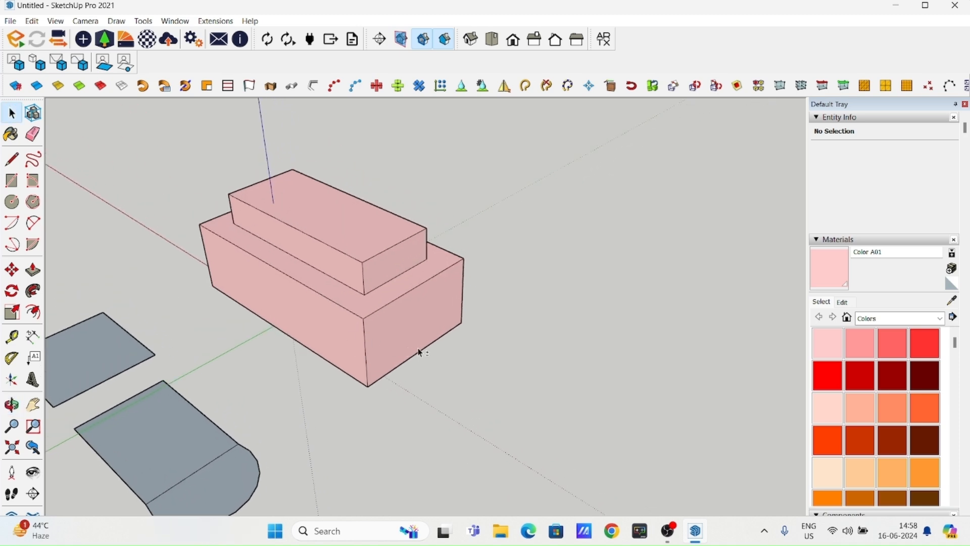
# - Pan the view slightly and orbit around the stepped pink block with the navigation tools
pyautogui.press('h')
pyautogui.moveTo(444, 342); pyautogui.dragTo(462, 362)
pyautogui.press('space')
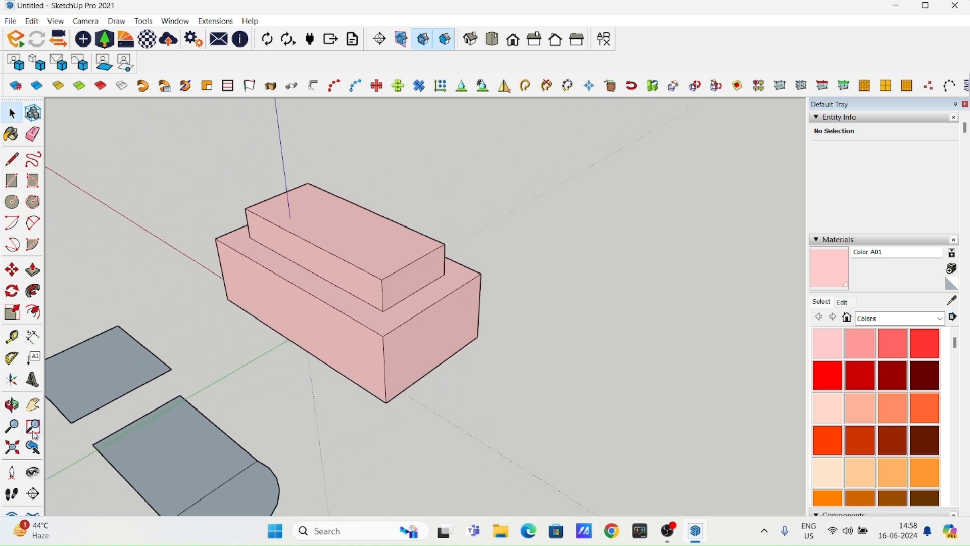
pyautogui.click(10, 406)
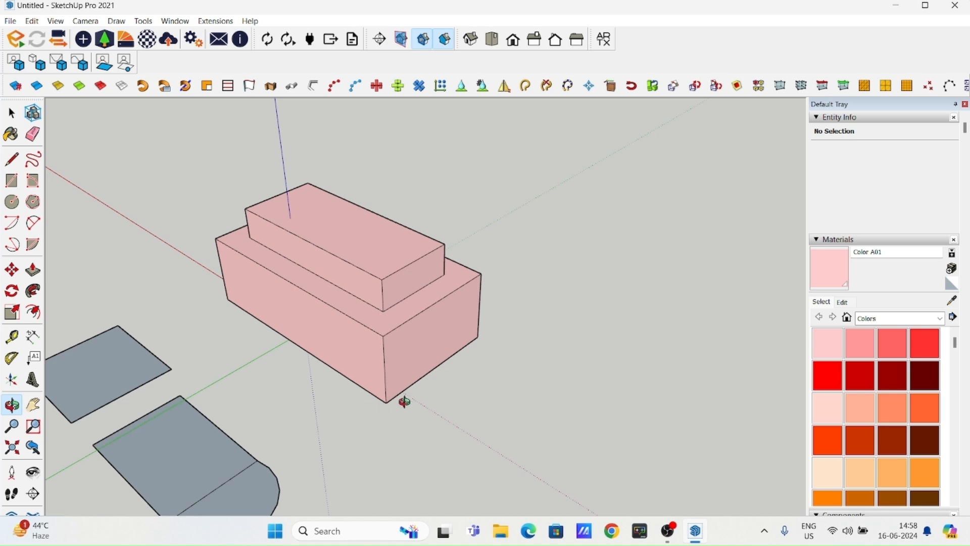
pyautogui.moveTo(414, 408); pyautogui.dragTo(151, 418)
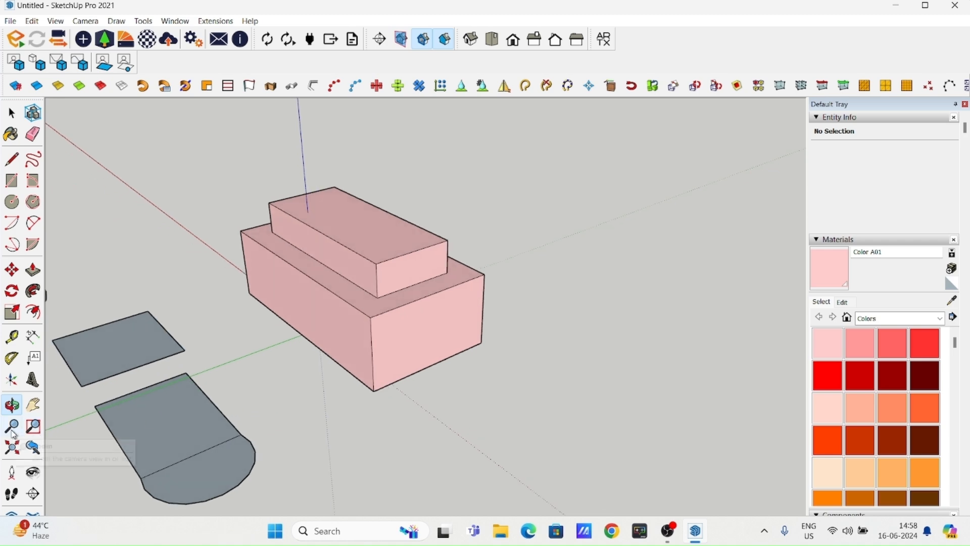
pyautogui.scroll(-3, 385, 352)
pyautogui.scroll(3, 397, 331)
pyautogui.scroll(-2, 397, 330)
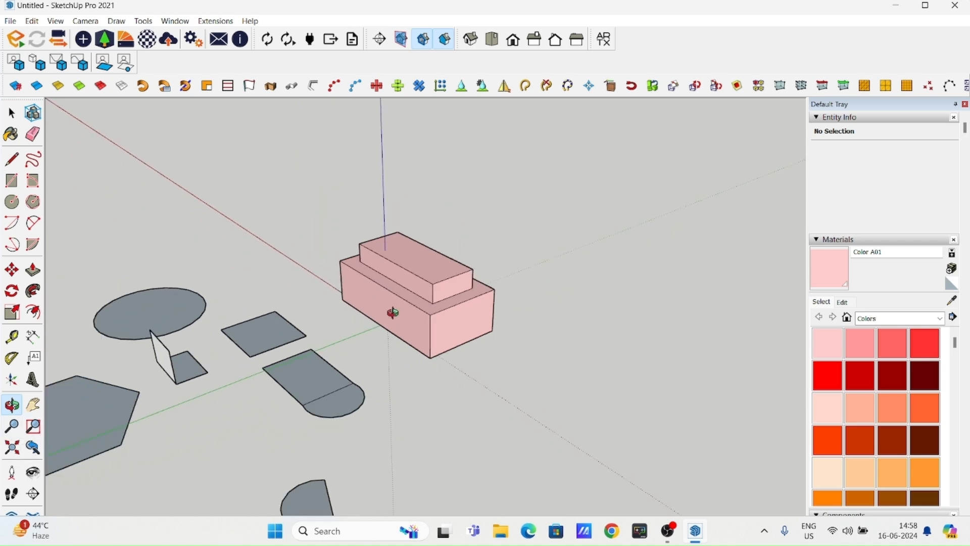
pyautogui.click(11, 113)
pyautogui.scroll(-3, 513, 296)
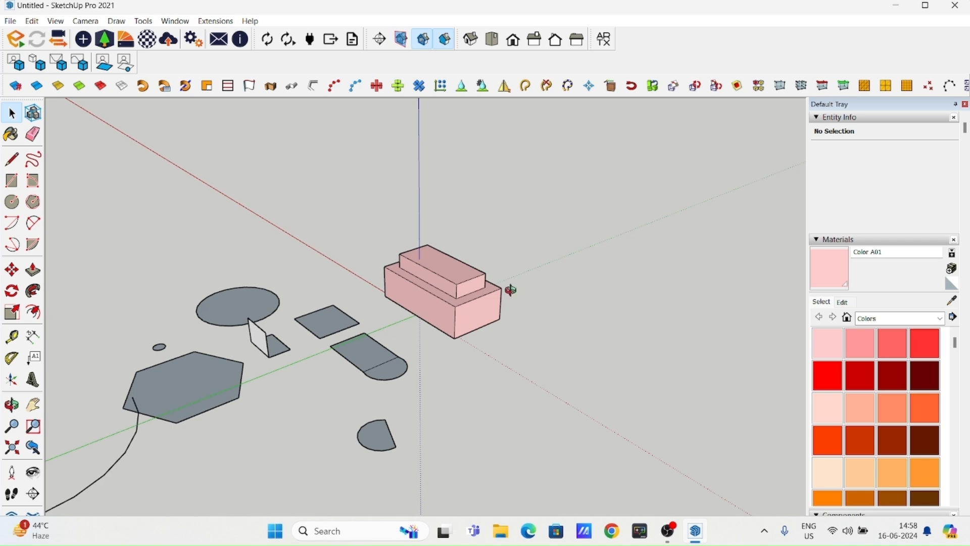
pyautogui.keyDown('shift'); pyautogui.moveTo(513, 296); pyautogui.dragTo(446, 264, button='middle'); pyautogui.keyUp('shift')
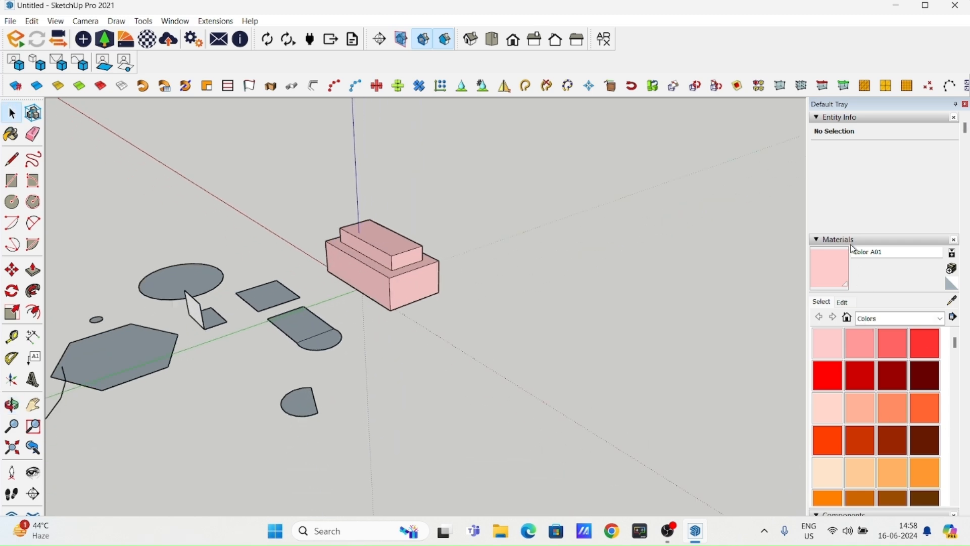
# - Look through the default tray's sections, from Materials and Components down to Styles, Tags, Shadows, Scenes and Instructor
pyautogui.scroll(-3, 894, 384)
pyautogui.scroll(-2, 959, 374)
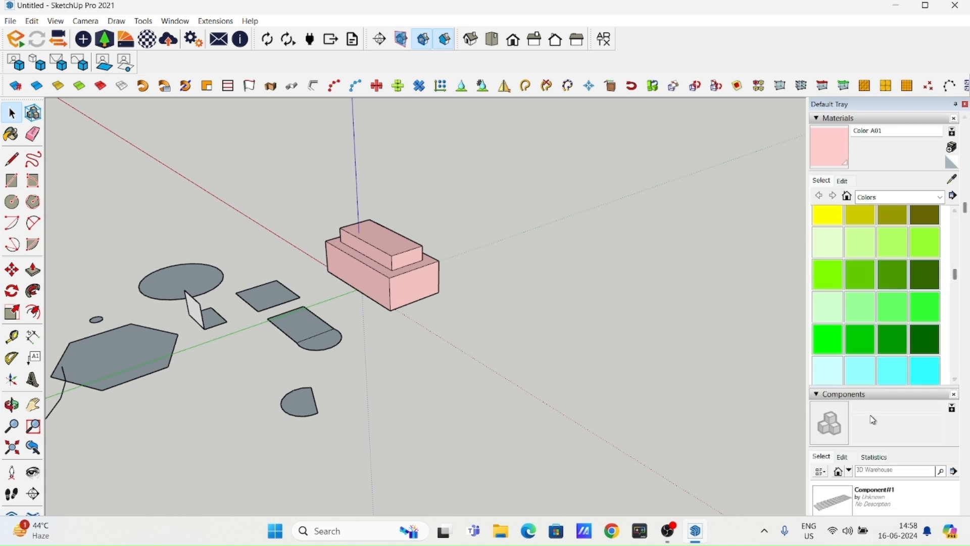
pyautogui.scroll(-3, 901, 428)
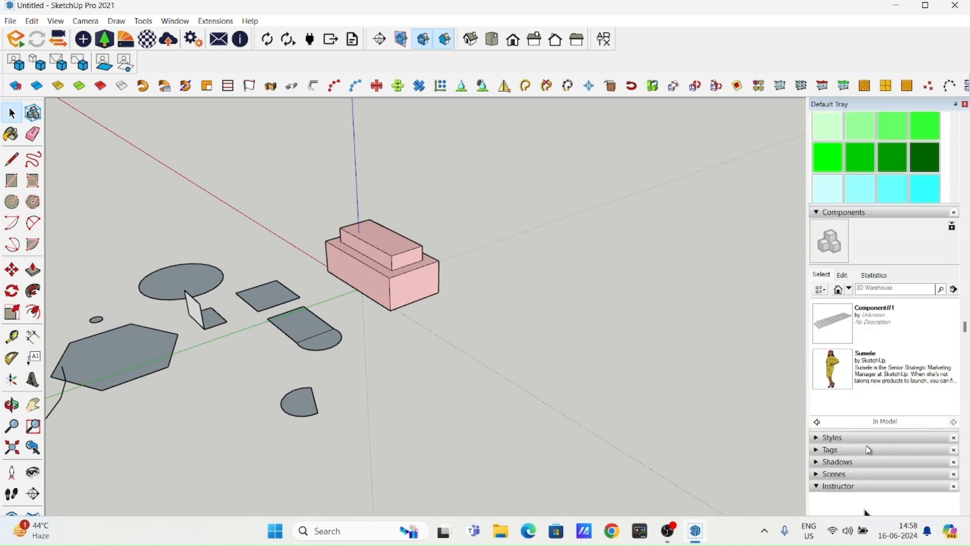
pyautogui.scroll(5, 968, 403)
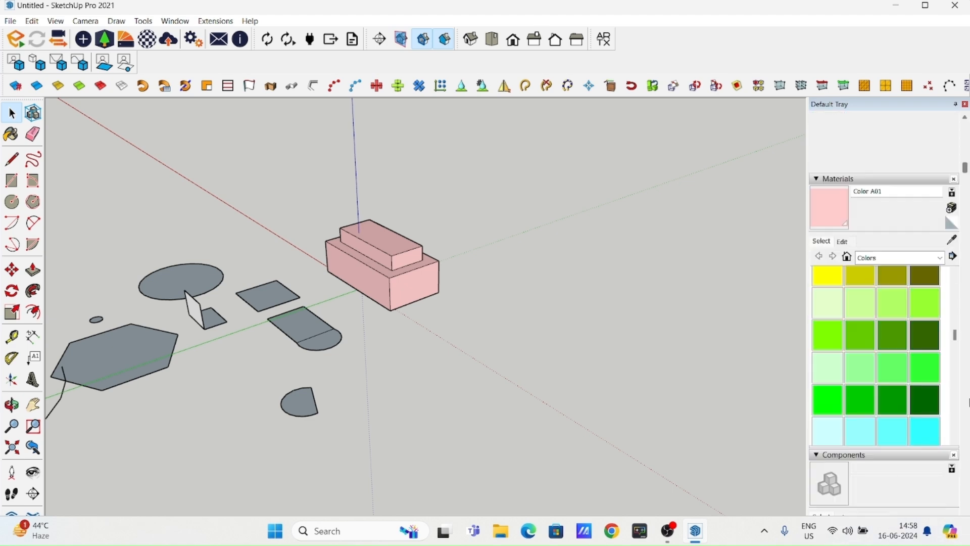
pyautogui.keyDown('shift'); pyautogui.moveTo(374, 364); pyautogui.dragTo(452, 416, button='middle'); pyautogui.keyUp('shift')
pyautogui.scroll(2, 520, 370)
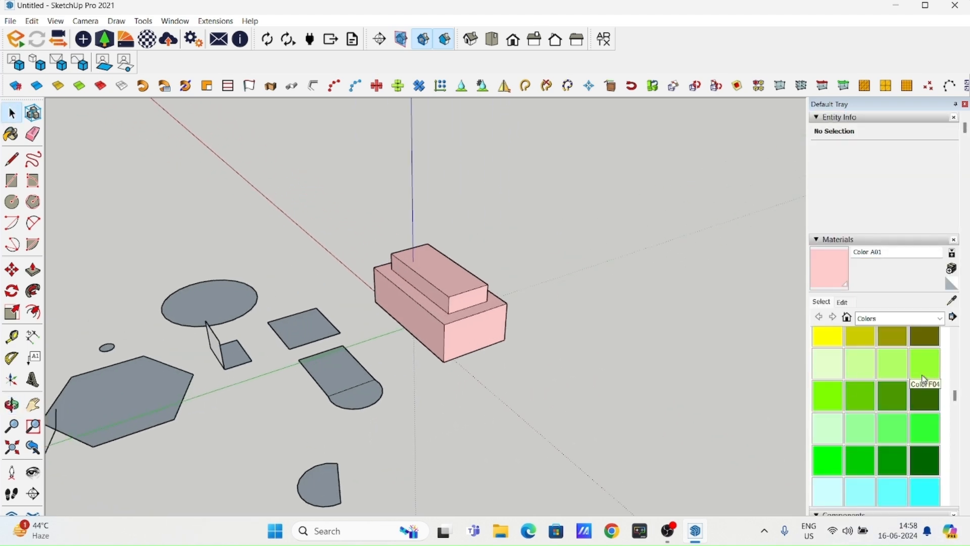
# - Paint the raised block's long side face with Brick Colored Blue from the Brick, Cladding and Siding materials
pyautogui.click(932, 323)
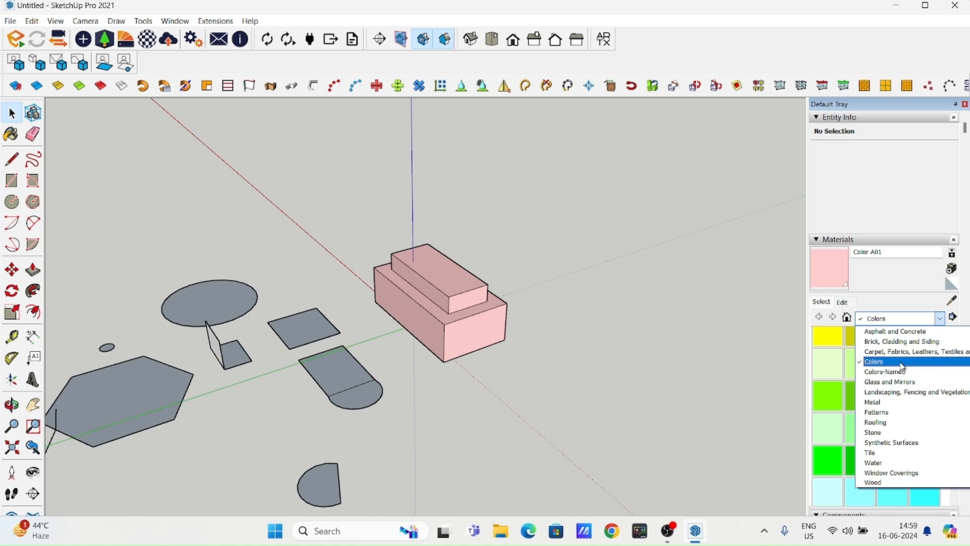
pyautogui.click(893, 343)
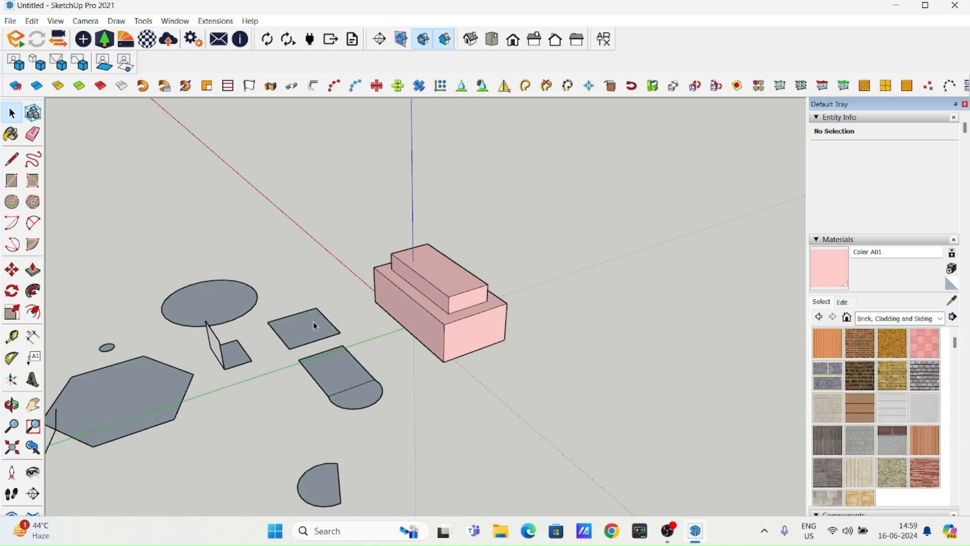
pyautogui.scroll(5, 489, 309)
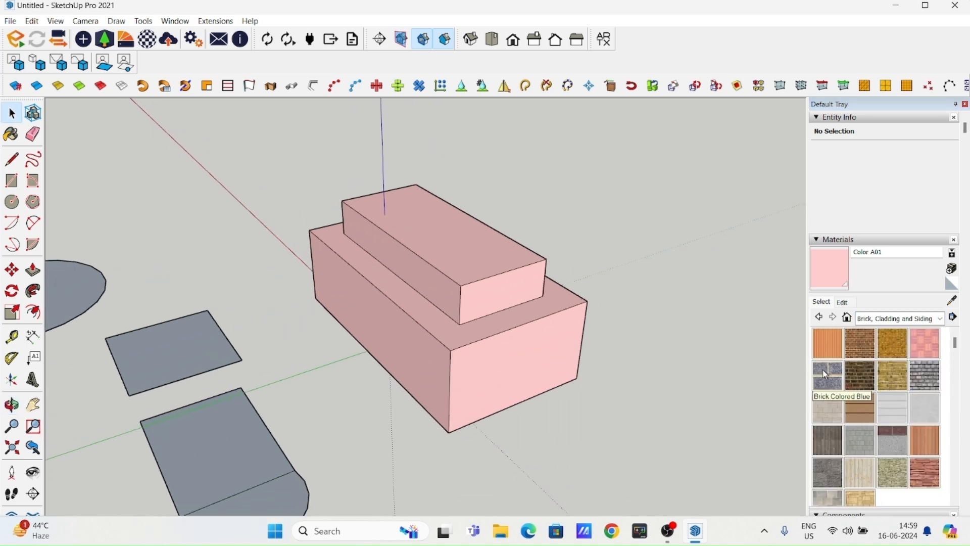
pyautogui.click(825, 374)
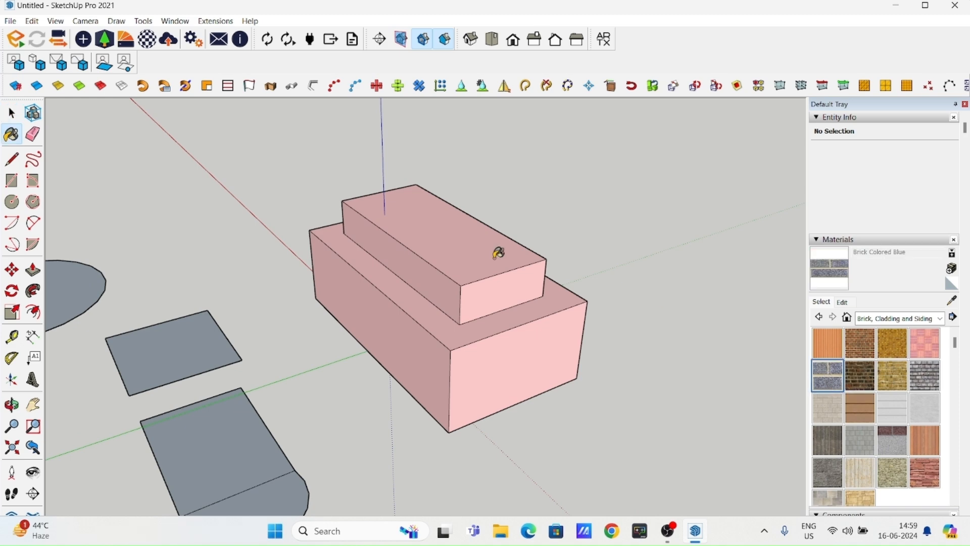
pyautogui.scroll(5, 465, 273)
pyautogui.click(447, 299)
pyautogui.scroll(5, 495, 271)
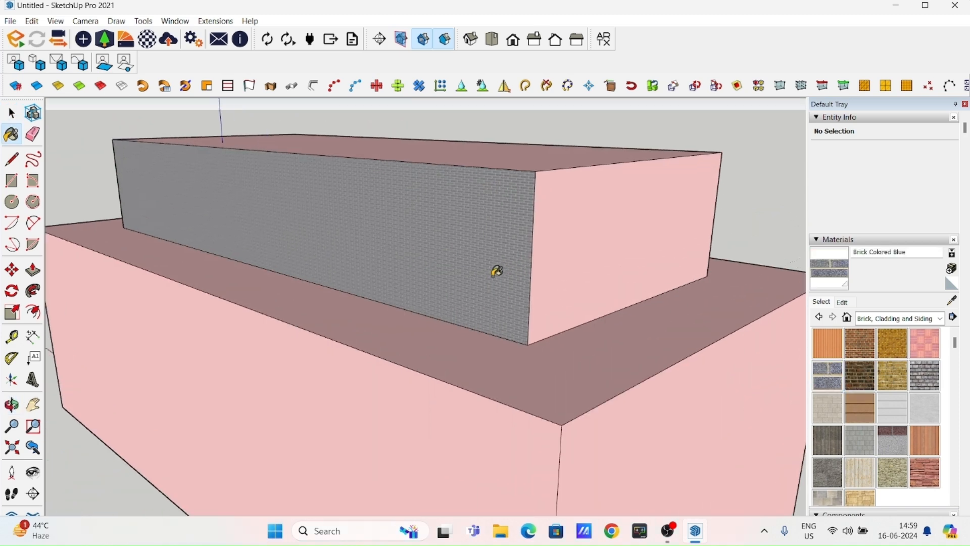
pyautogui.scroll(4, 487, 300)
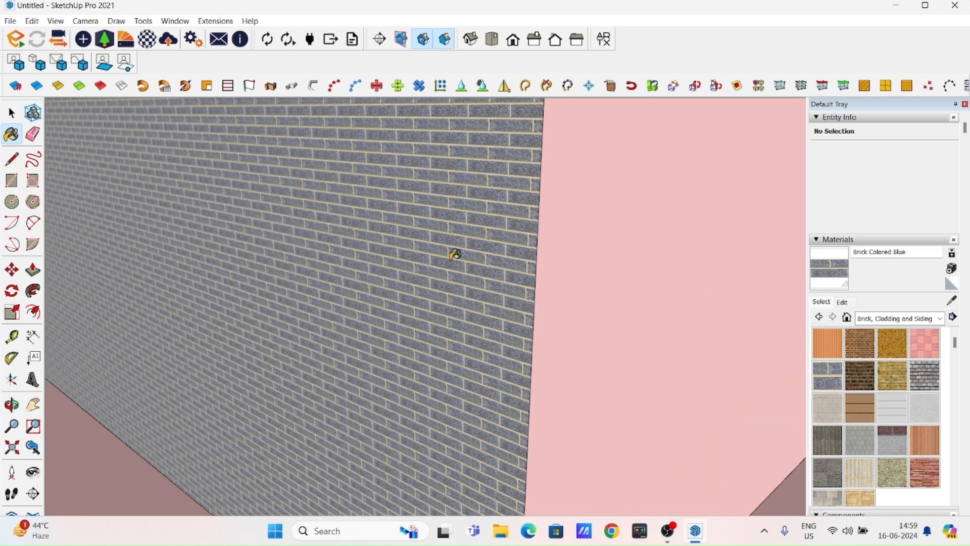
# - Paint the small flat circle with the Brick Colored Blue material
pyautogui.scroll(-4, 469, 280)
pyautogui.moveTo(469, 293); pyautogui.dragTo(402, 282, button='middle')
pyautogui.scroll(-2, 388, 338)
pyautogui.keyDown('shift'); pyautogui.moveTo(492, 379); pyautogui.dragTo(569, 256, button='middle'); pyautogui.keyUp('shift')
pyautogui.scroll(-3, 569, 257)
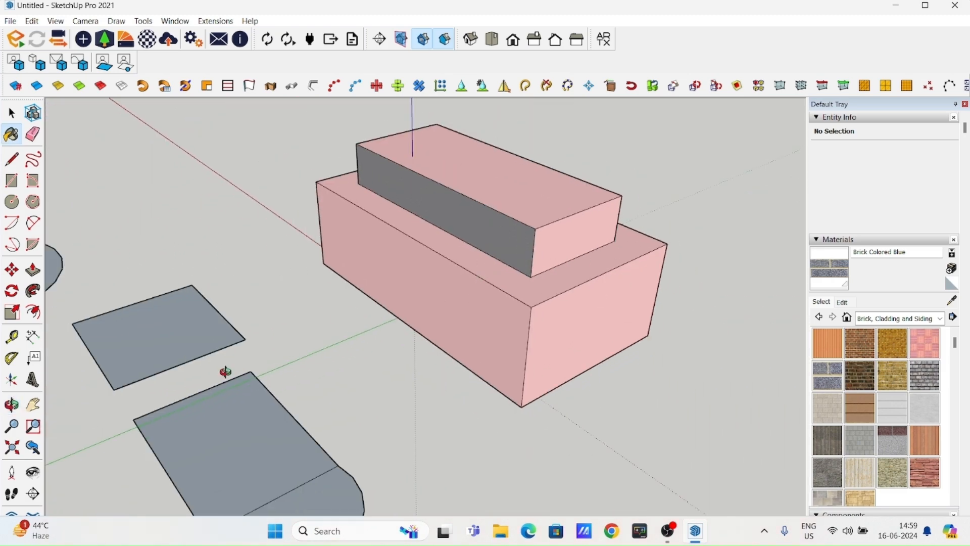
pyautogui.keyDown('shift'); pyautogui.moveTo(76, 375); pyautogui.dragTo(336, 298, button='middle'); pyautogui.keyUp('shift')
pyautogui.keyDown('shift'); pyautogui.moveTo(697, 202); pyautogui.dragTo(329, 349, button='middle'); pyautogui.keyUp('shift')
pyautogui.scroll(2, 461, 280)
pyautogui.keyDown('shift'); pyautogui.moveTo(159, 437); pyautogui.dragTo(293, 348, button='middle'); pyautogui.keyUp('shift')
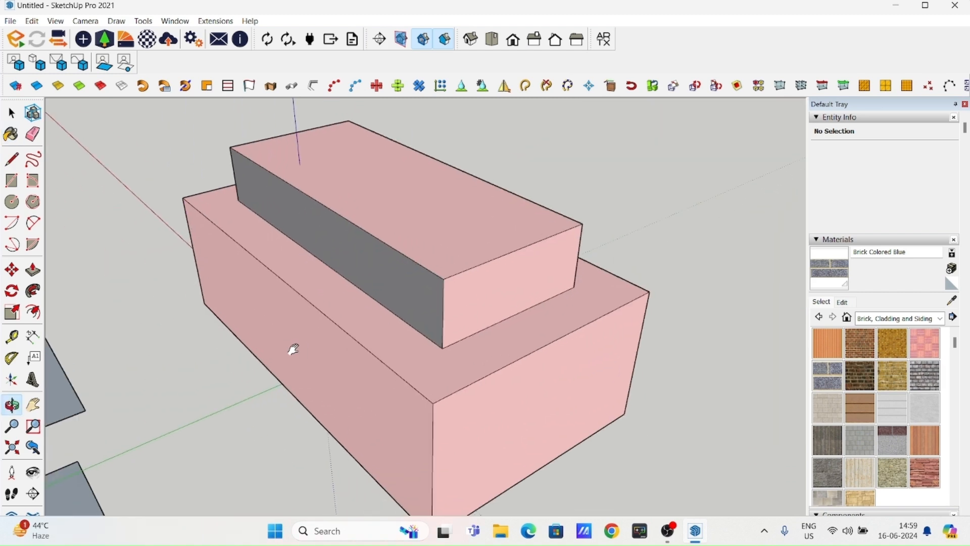
pyautogui.scroll(-5, 539, 299)
pyautogui.keyDown('shift'); pyautogui.moveTo(361, 382); pyautogui.dragTo(490, 326, button='middle'); pyautogui.keyUp('shift')
pyautogui.keyDown('shift'); pyautogui.moveTo(326, 365); pyautogui.dragTo(530, 354, button='middle'); pyautogui.keyUp('shift')
pyautogui.scroll(4, 283, 352)
pyautogui.scroll(8, 374, 340)
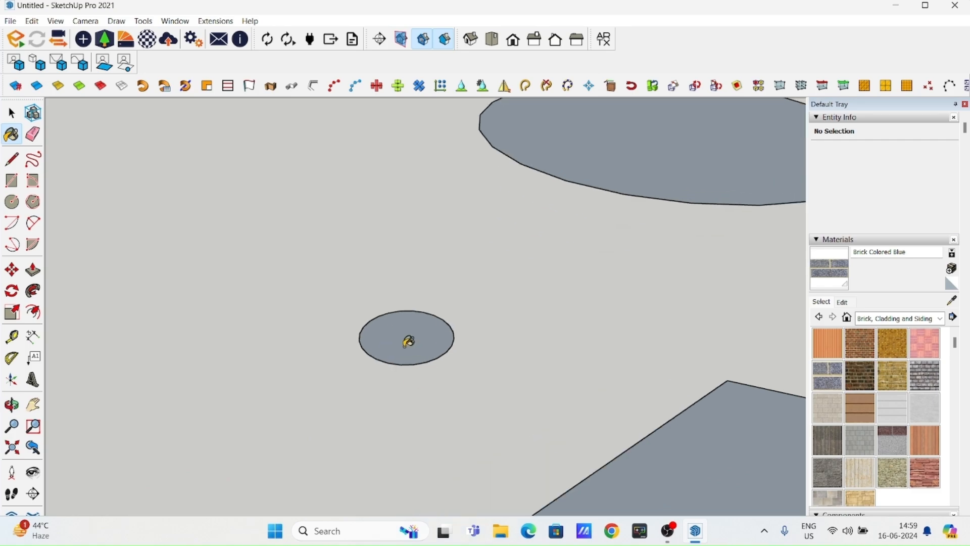
pyautogui.click(417, 351)
pyautogui.scroll(10, 444, 384)
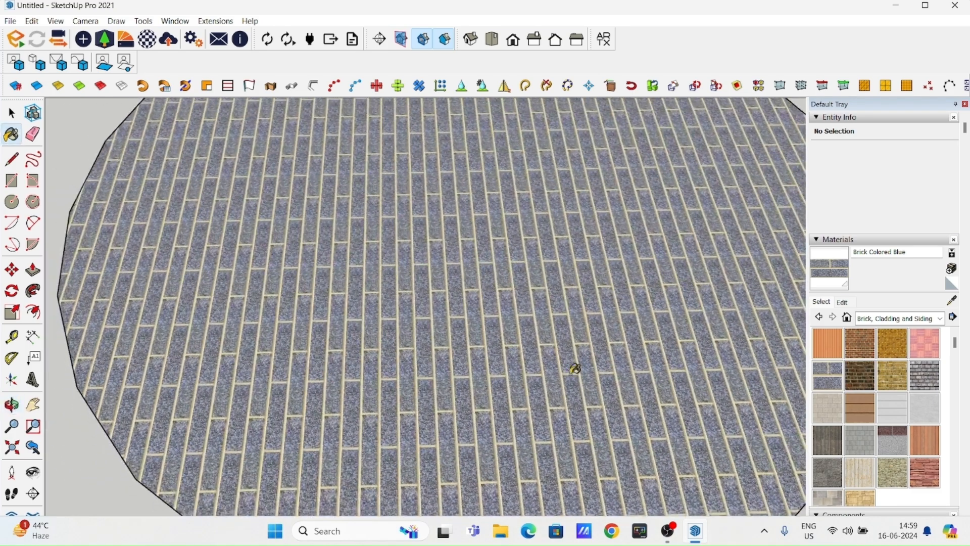
# - Try Brick Tumbled on the small circle, and replace it with the Cladding Siding Tan material
pyautogui.click(924, 376)
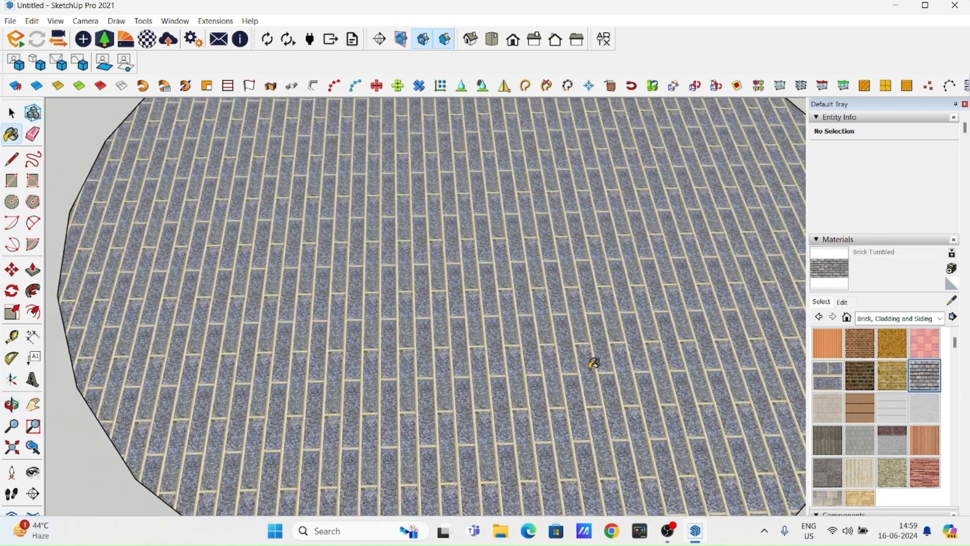
pyautogui.click(594, 363)
pyautogui.click(860, 418)
pyautogui.click(485, 372)
pyautogui.scroll(-10, 574, 310)
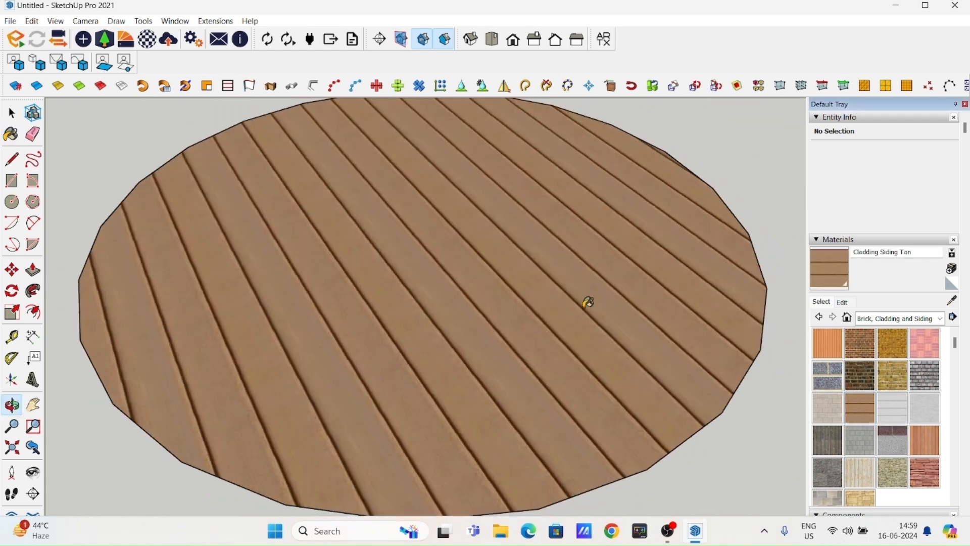
pyautogui.click(11, 113)
pyautogui.scroll(-4, 390, 277)
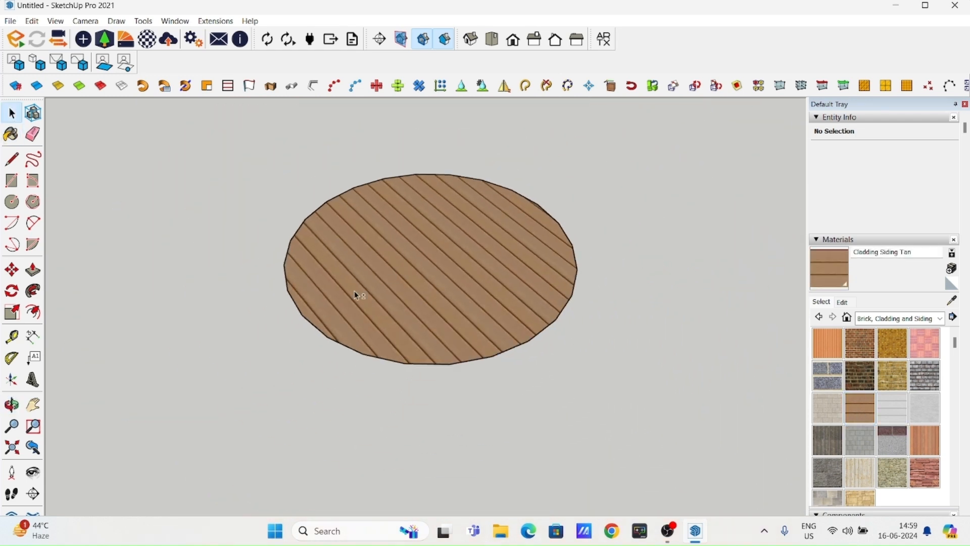
pyautogui.moveTo(408, 307); pyautogui.dragTo(245, 308, button='middle')
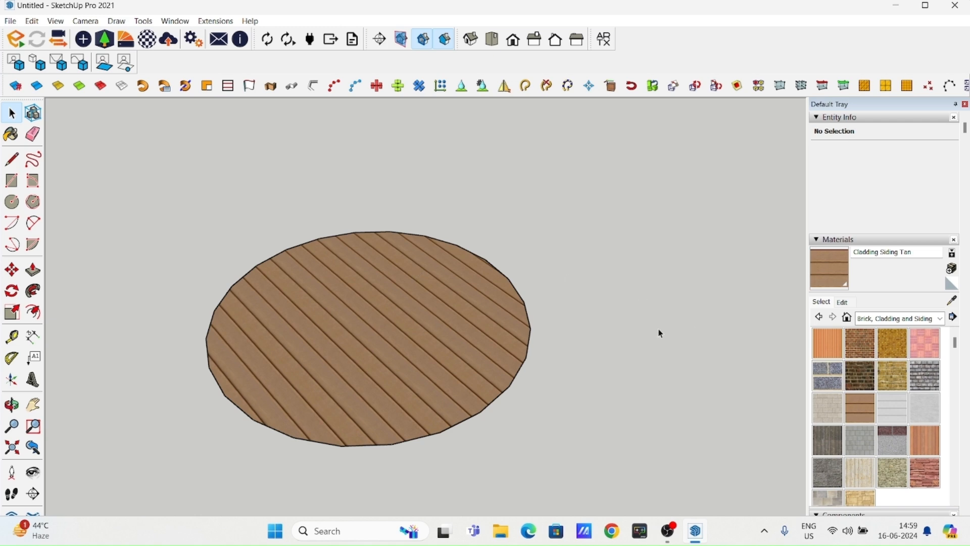
# - Return to the stepped pink block, try selecting it with a selection window, and clear the selection
pyautogui.scroll(-3, 485, 292)
pyautogui.moveTo(396, 334); pyautogui.dragTo(448, 313, button='middle')
pyautogui.scroll(-2, 441, 284)
pyautogui.scroll(-10, 323, 288)
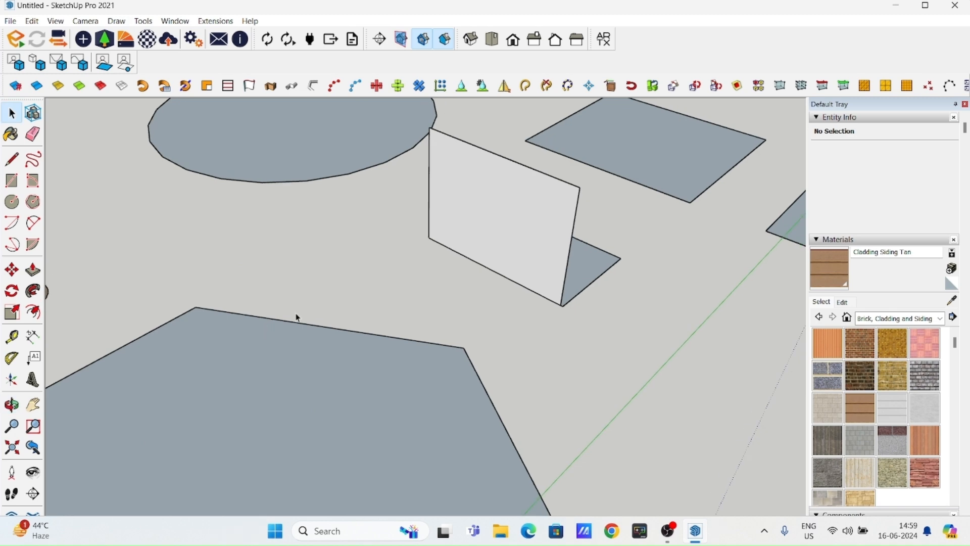
pyautogui.scroll(-3, 605, 344)
pyautogui.moveTo(581, 325); pyautogui.dragTo(443, 274, button='middle')
pyautogui.moveTo(413, 305); pyautogui.dragTo(387, 281, button='middle')
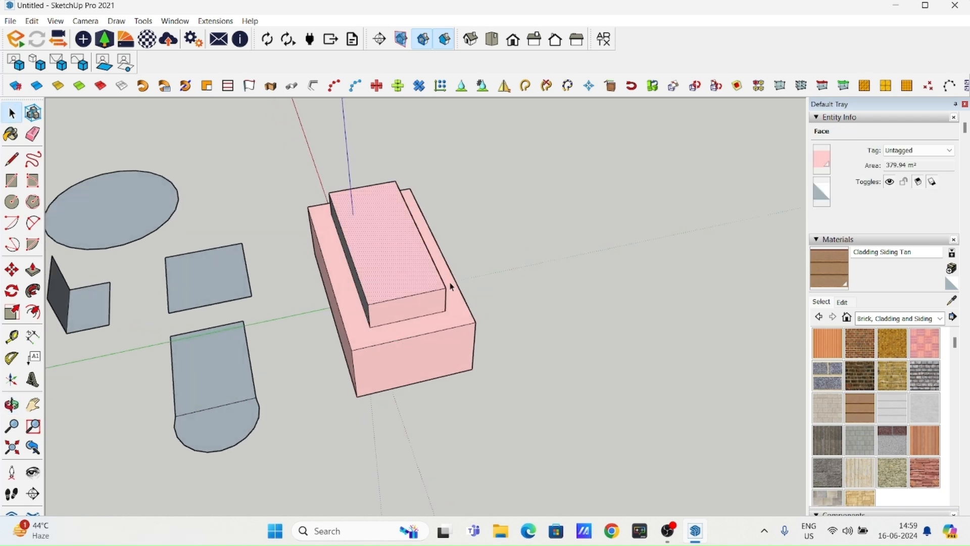
pyautogui.moveTo(422, 344); pyautogui.dragTo(427, 299, button='middle')
pyautogui.moveTo(342, 153); pyautogui.dragTo(560, 417)
pyautogui.moveTo(560, 417); pyautogui.dragTo(392, 397, button='middle')
pyautogui.click(391, 397)
pyautogui.scroll(2, 435, 385)
# - Draw two flat rectangles on the ground, one along the block's long side and a narrow one along its front
pyautogui.click(12, 180)
pyautogui.click(398, 304)
pyautogui.click(380, 435)
pyautogui.scroll(-2, 443, 310)
pyautogui.moveTo(443, 309); pyautogui.dragTo(377, 321, button='middle')
pyautogui.click(432, 358)
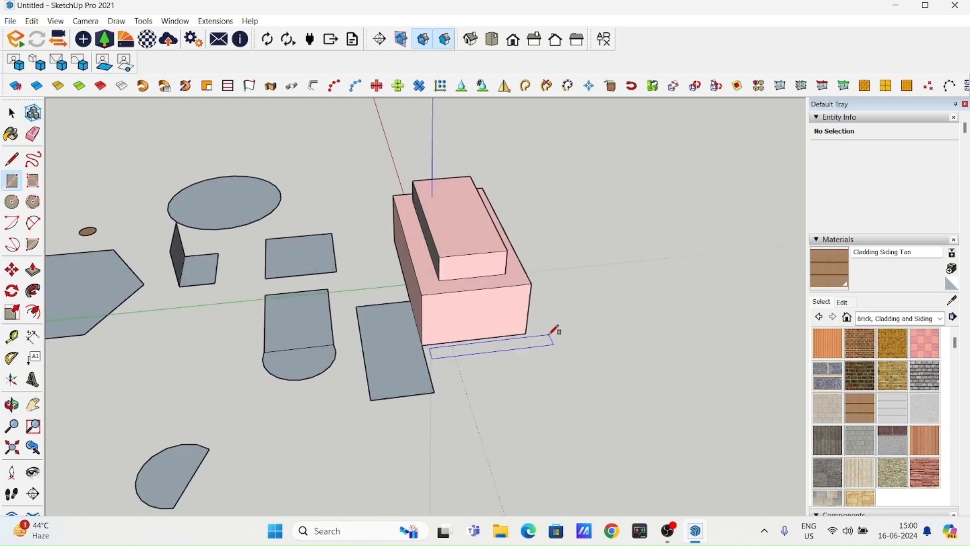
pyautogui.click(590, 327)
pyautogui.press('space')
pyautogui.scroll(2, 480, 282)
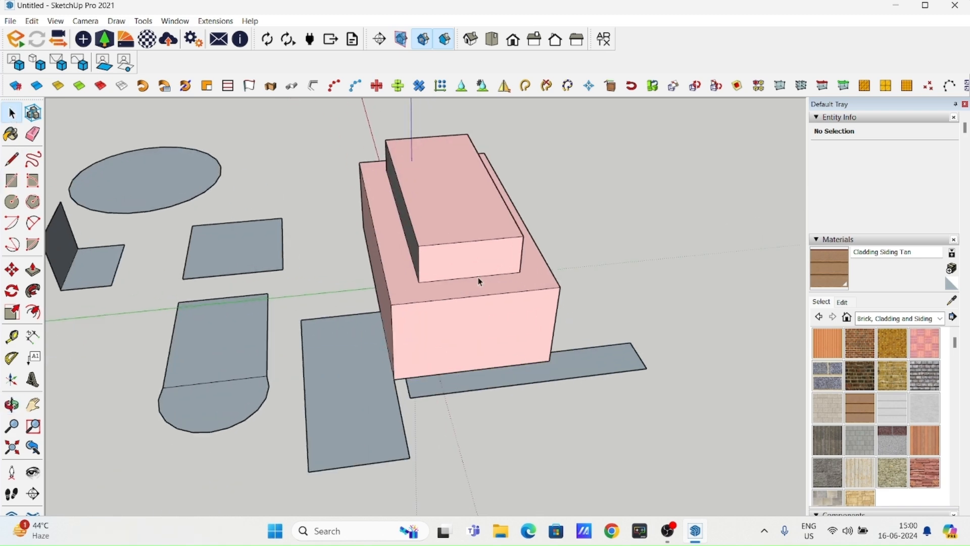
# - Window-select the block beside the two rectangles, examine which neighbouring edges are included, and clear the selection
pyautogui.keyDown('shift'); pyautogui.moveTo(509, 294); pyautogui.dragTo(484, 267, button='middle'); pyautogui.keyUp('shift')
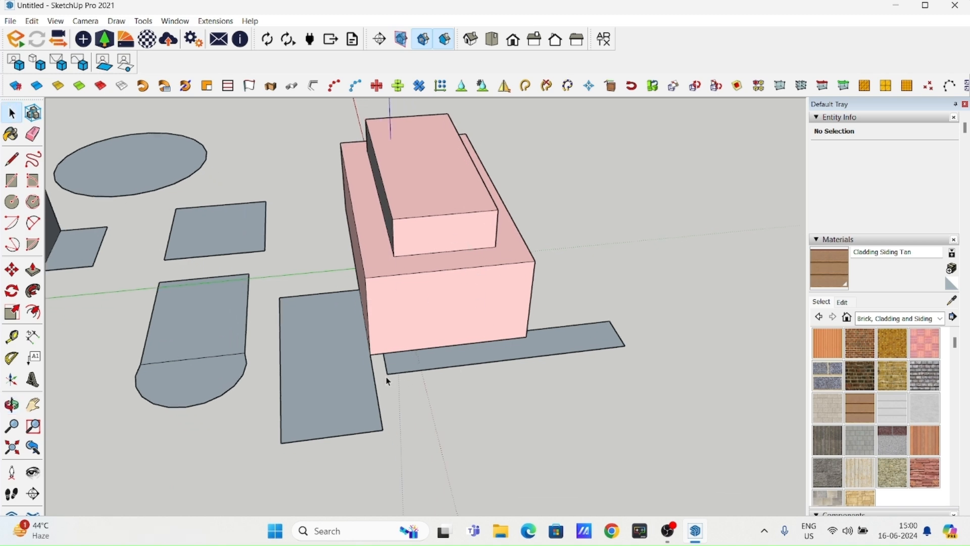
pyautogui.scroll(-3, 477, 365)
pyautogui.moveTo(478, 364); pyautogui.dragTo(460, 403, button='middle')
pyautogui.moveTo(384, 202); pyautogui.dragTo(533, 447)
pyautogui.scroll(2, 509, 433)
pyautogui.scroll(2, 368, 366)
pyautogui.scroll(2, 329, 357)
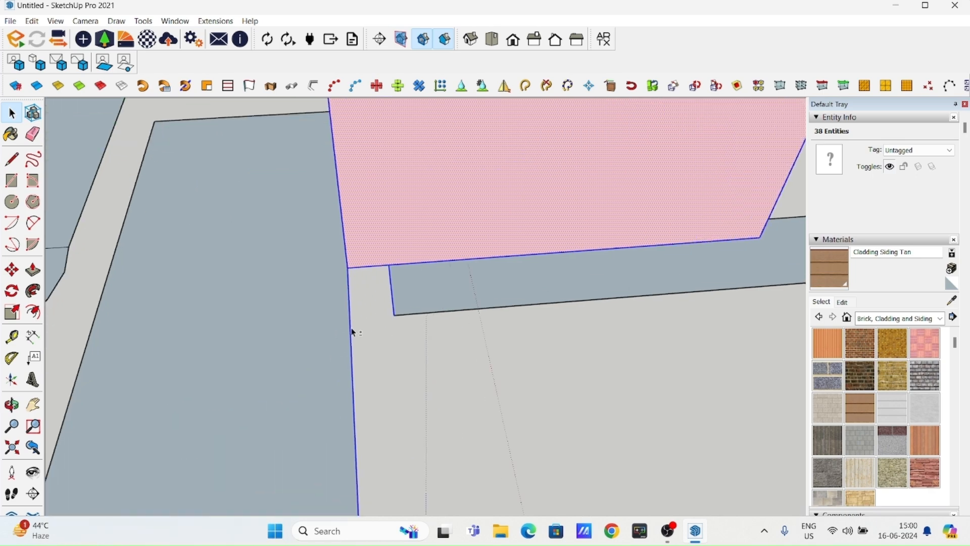
pyautogui.scroll(-5, 404, 327)
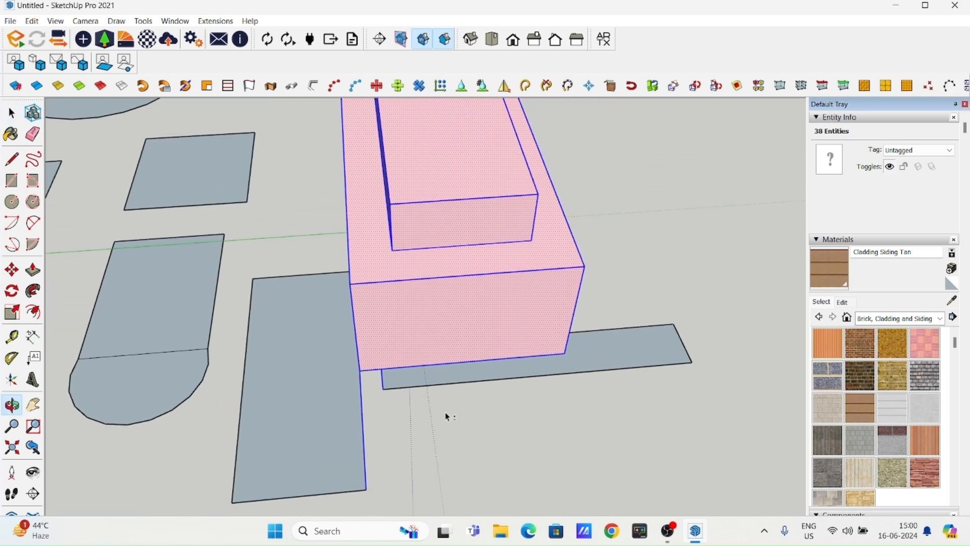
pyautogui.moveTo(444, 407); pyautogui.dragTo(470, 374, button='middle')
pyautogui.click(470, 375)
pyautogui.scroll(2, 533, 348)
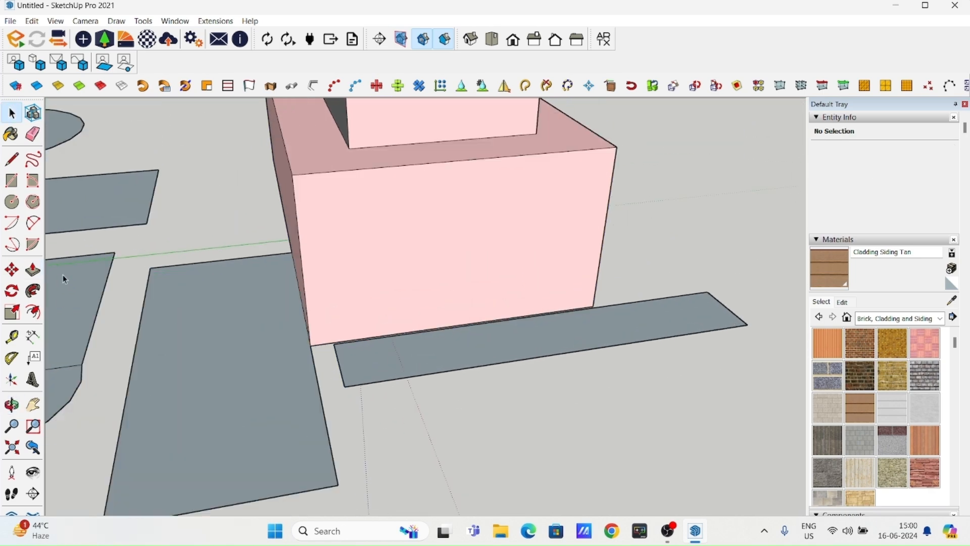
# - Erase the two flat rectangles adjoining the stepped pink block
pyautogui.click(36, 139)
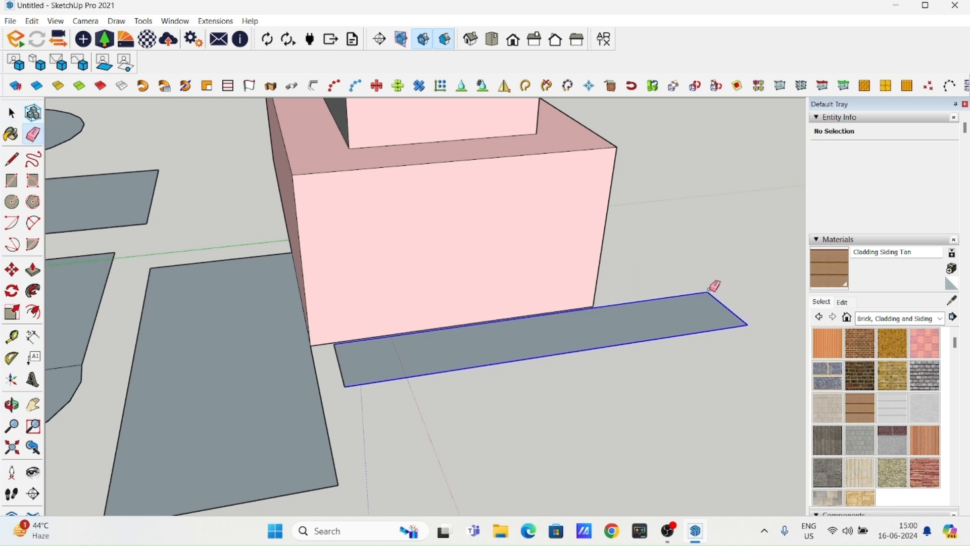
pyautogui.click(712, 291)
pyautogui.moveTo(347, 359)
pyautogui.mouseDown()
pyautogui.moveTo(308, 390)
pyautogui.moveTo(296, 386)
pyautogui.mouseUp()
pyautogui.moveTo(239, 262)
pyautogui.mouseDown()
pyautogui.moveTo(103, 385)
pyautogui.moveTo(239, 486)
pyautogui.moveTo(325, 480)
pyautogui.mouseUp()
# - Select the entire stepped block with a selection window and make it a group
pyautogui.click(19, 120)
pyautogui.scroll(-4, 505, 303)
pyautogui.moveTo(388, 189); pyautogui.dragTo(398, 217, button='middle')
pyautogui.moveTo(388, 334); pyautogui.dragTo(408, 349, button='middle')
pyautogui.moveTo(313, 201); pyautogui.dragTo(596, 466)
pyautogui.moveTo(502, 444); pyautogui.dragTo(454, 348, button='middle')
pyautogui.moveTo(360, 303); pyautogui.dragTo(441, 303, button='middle')
pyautogui.scroll(2, 445, 305)
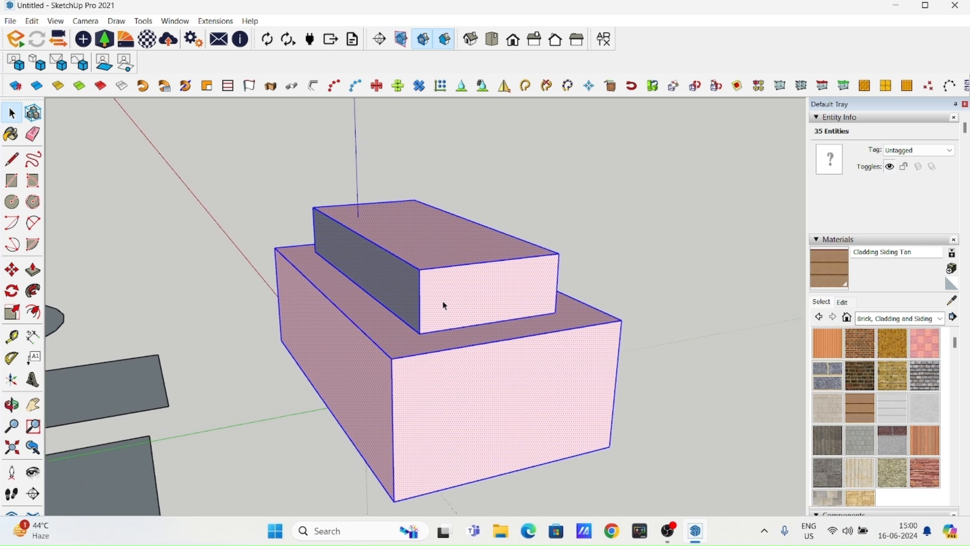
pyautogui.rightClick(448, 287)
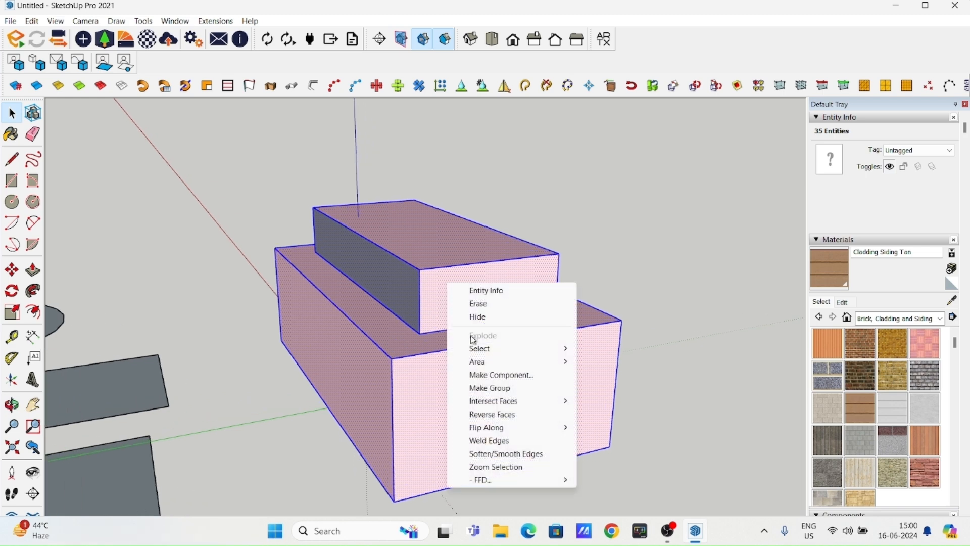
pyautogui.click(531, 388)
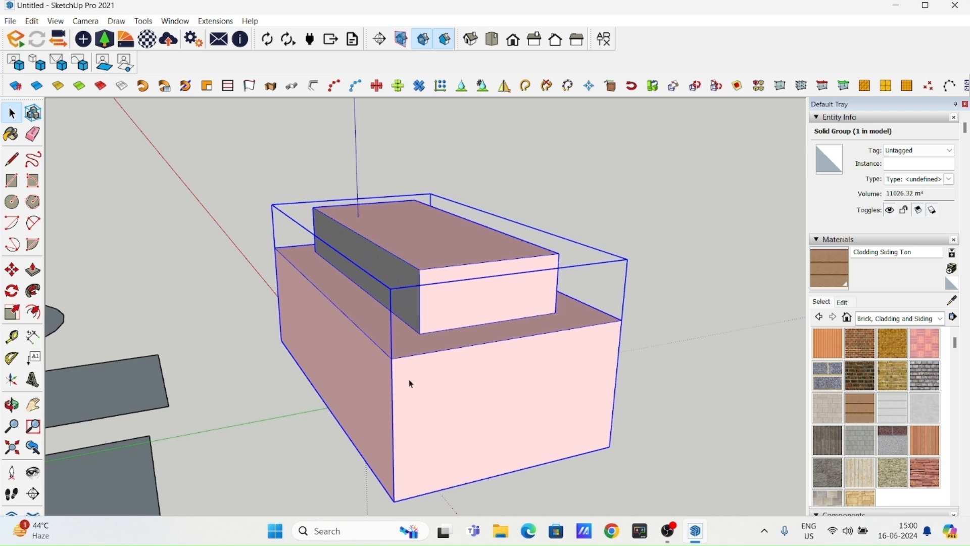
pyautogui.moveTo(471, 340); pyautogui.dragTo(337, 356, button='middle')
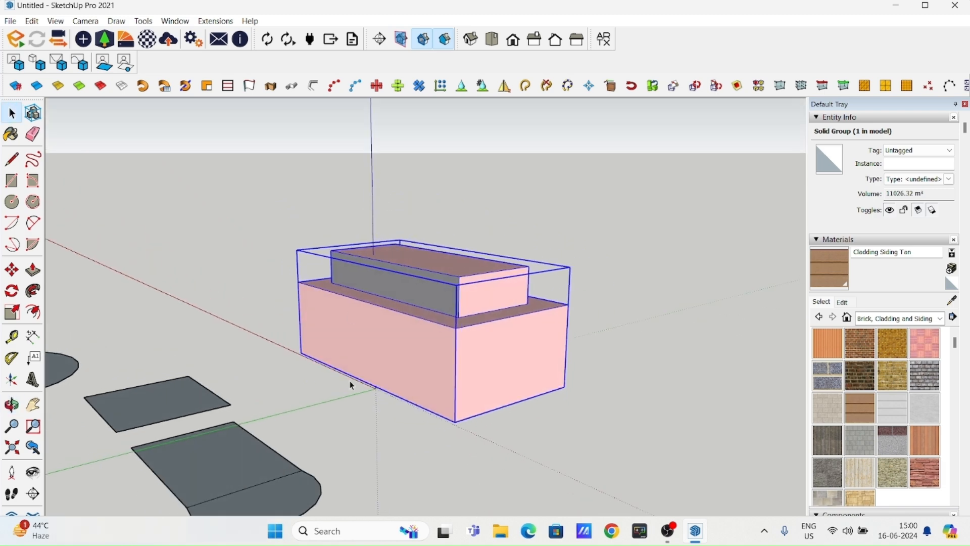
pyautogui.moveTo(442, 296); pyautogui.dragTo(392, 376, button='middle')
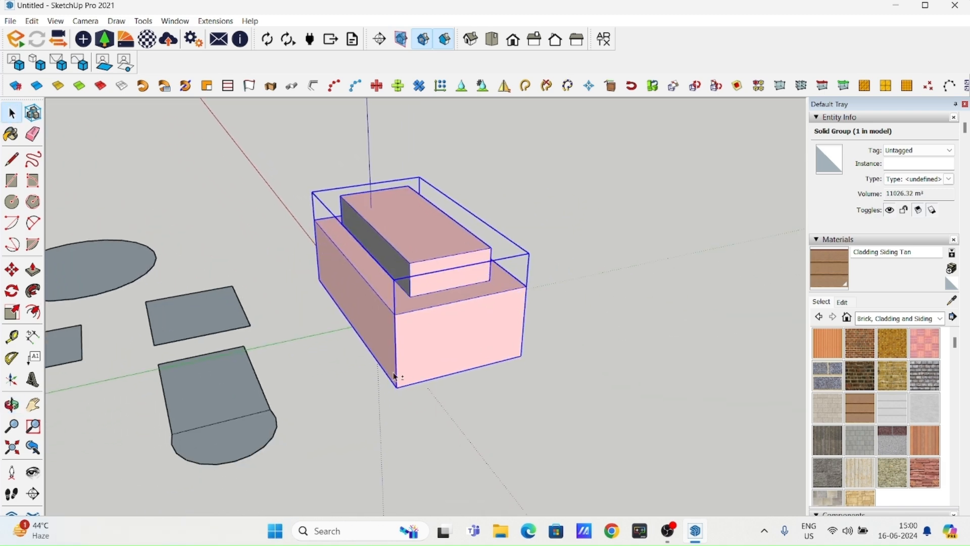
# - Move the grouped stepped block a short distance across the ground, toward the viewer
pyautogui.press('m')
pyautogui.click(397, 387)
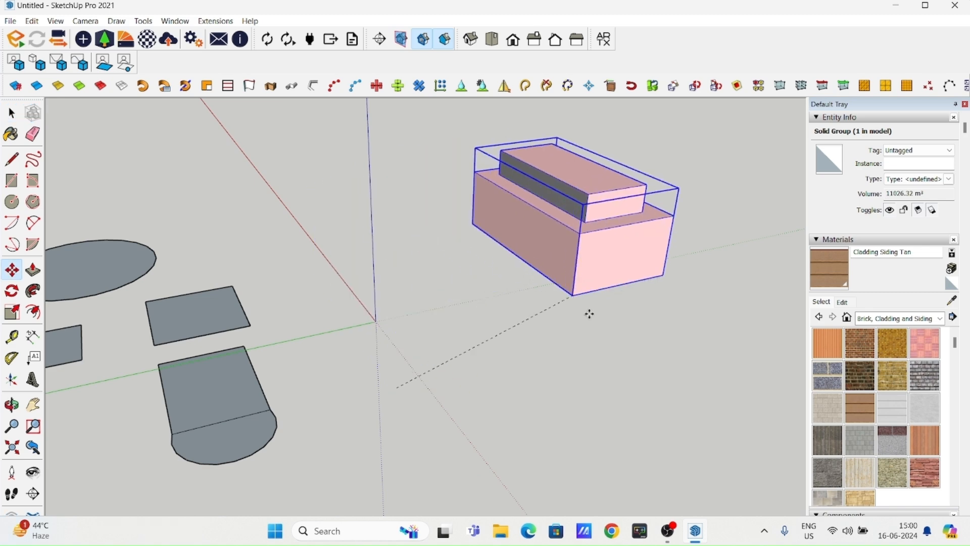
pyautogui.press('Escape')
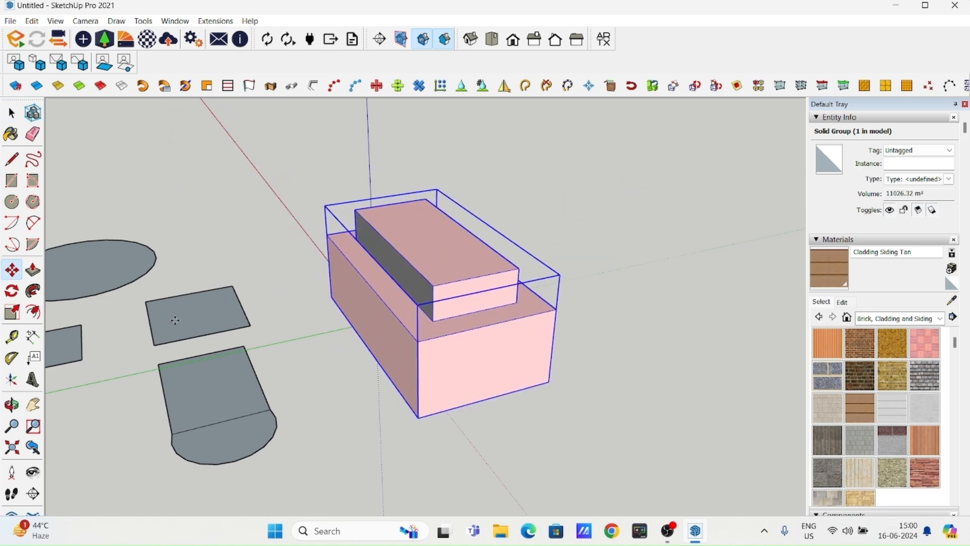
# - Open the stepped block's group, Push/Pull the lower block's front end face outward to lengthen the base, and close the group
pyautogui.moveTo(487, 270); pyautogui.dragTo(379, 324, button='middle')
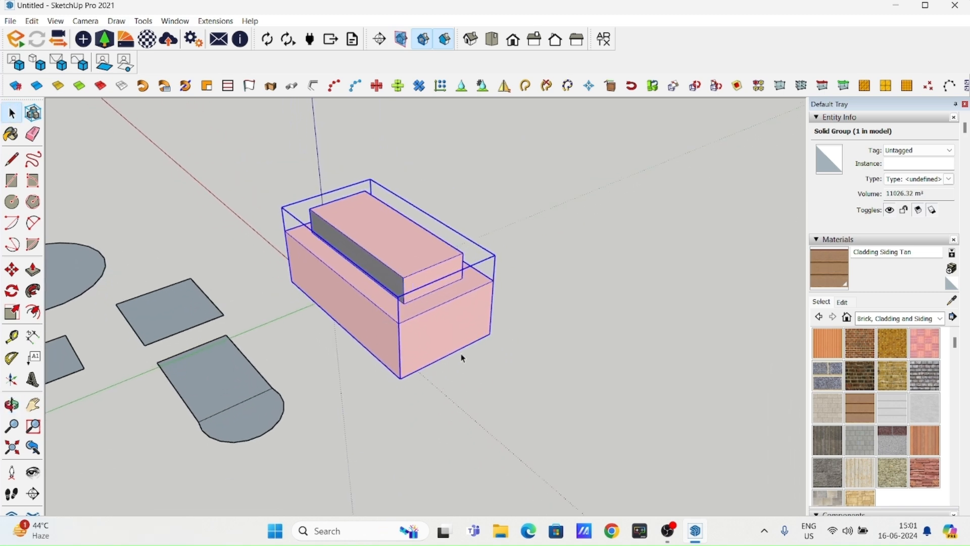
pyautogui.moveTo(470, 352); pyautogui.dragTo(403, 325, button='middle')
pyautogui.scroll(5, 402, 325)
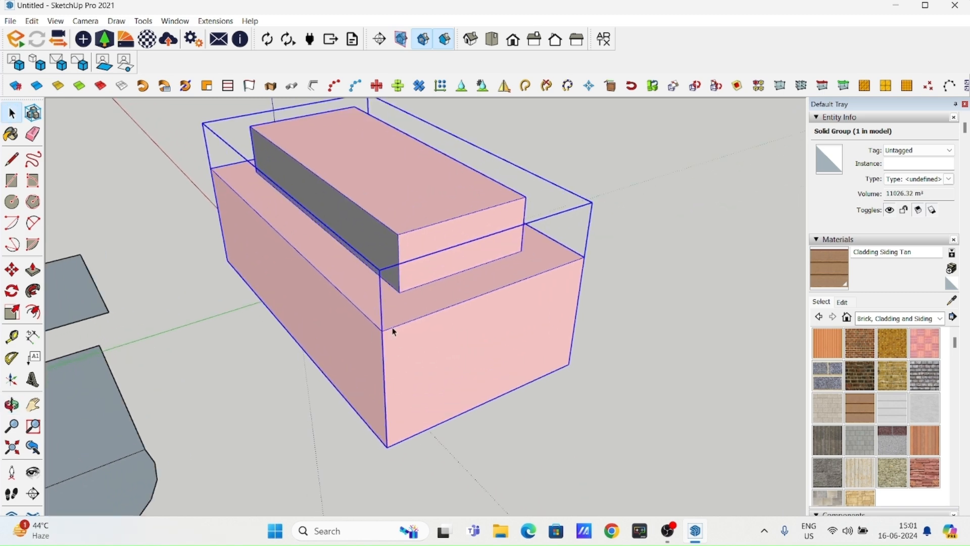
pyautogui.moveTo(409, 282); pyautogui.dragTo(271, 359, button='middle')
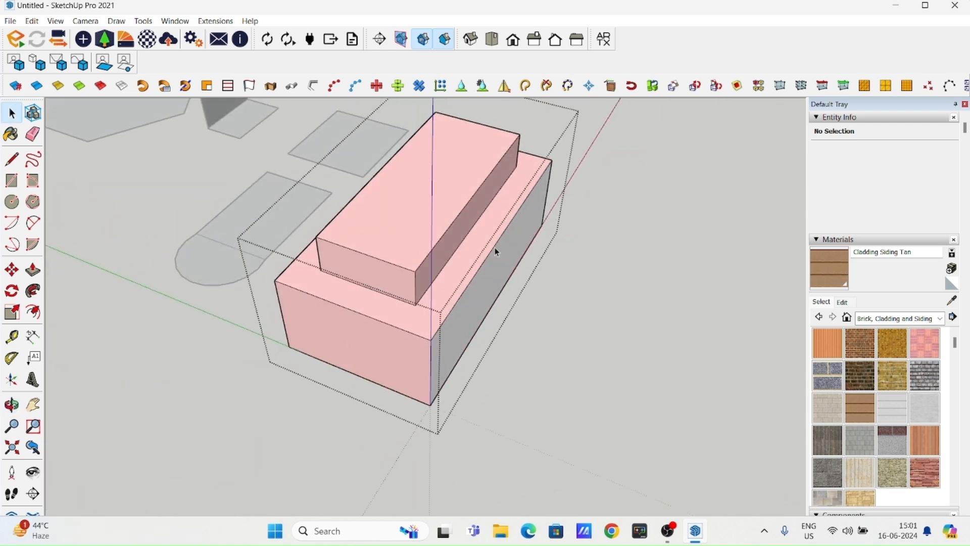
pyautogui.moveTo(413, 316); pyautogui.dragTo(626, 392, button='middle')
pyautogui.moveTo(401, 405); pyautogui.dragTo(422, 291, button='middle')
pyautogui.moveTo(574, 389); pyautogui.dragTo(253, 372, button='middle')
pyautogui.scroll(3, 254, 373)
pyautogui.click(33, 269)
pyautogui.click(516, 352)
pyautogui.click(511, 255)
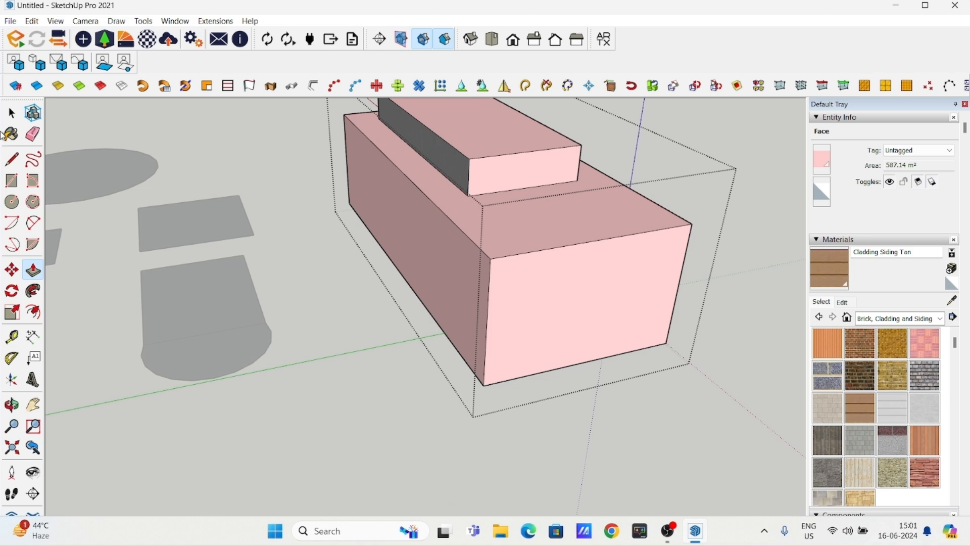
pyautogui.click(12, 112)
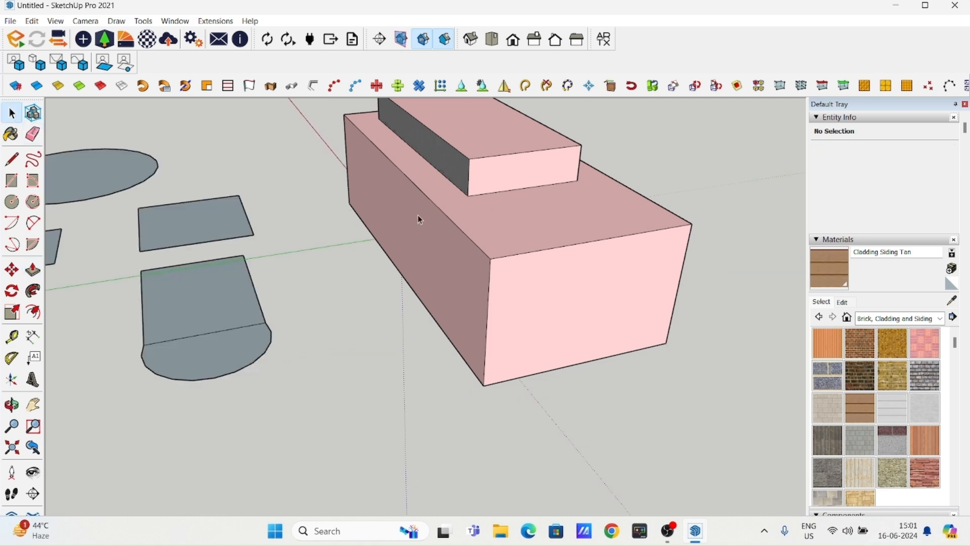
pyautogui.scroll(-3, 418, 215)
pyautogui.keyDown('shift'); pyautogui.moveTo(561, 431); pyautogui.dragTo(410, 429, button='middle'); pyautogui.keyUp('shift')
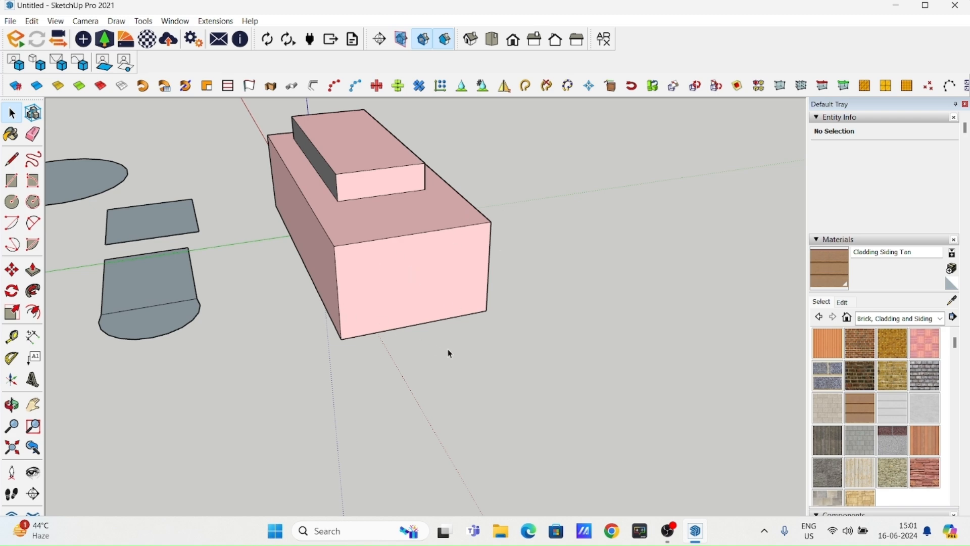
pyautogui.moveTo(366, 338); pyautogui.dragTo(478, 297, button='middle')
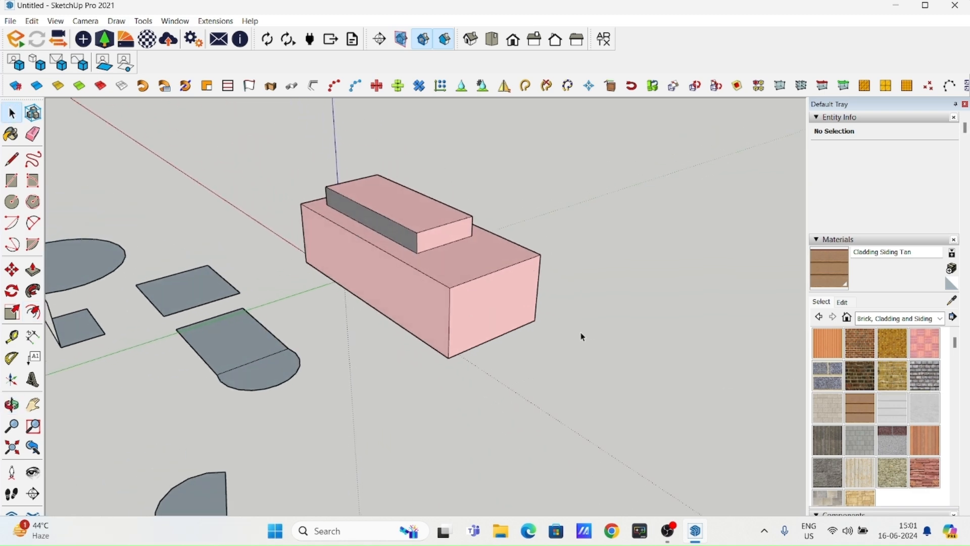
pyautogui.moveTo(589, 332); pyautogui.dragTo(551, 366, button='middle')
pyautogui.moveTo(561, 313); pyautogui.dragTo(453, 332, button='middle')
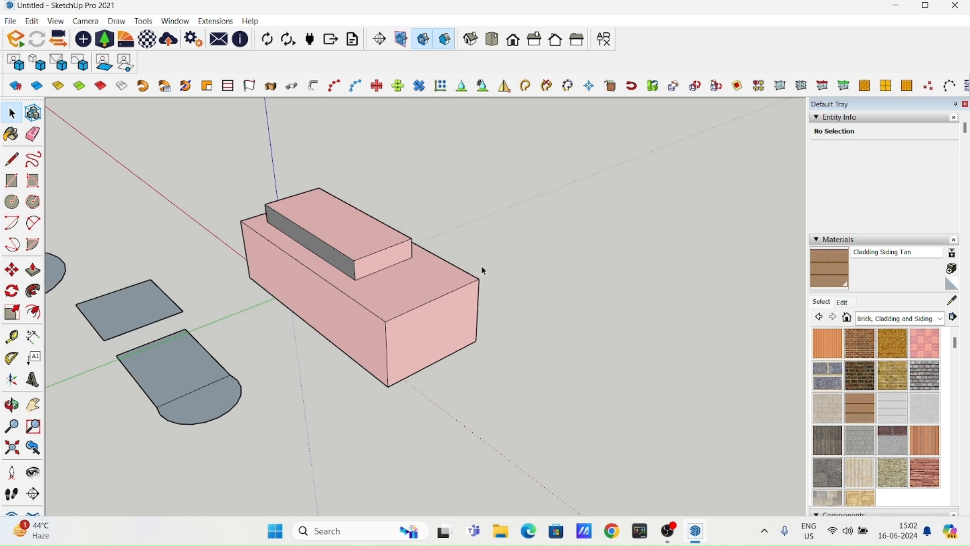
pyautogui.scroll(-1, 437, 271)
pyautogui.keyDown('shift'); pyautogui.moveTo(366, 295); pyautogui.dragTo(394, 289, button='middle'); pyautogui.keyUp('shift')
pyautogui.press('space')
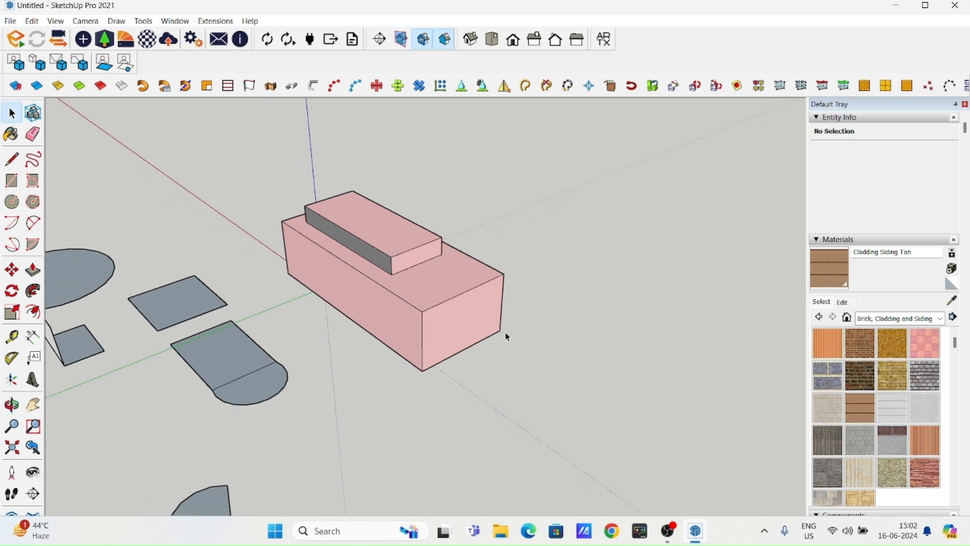